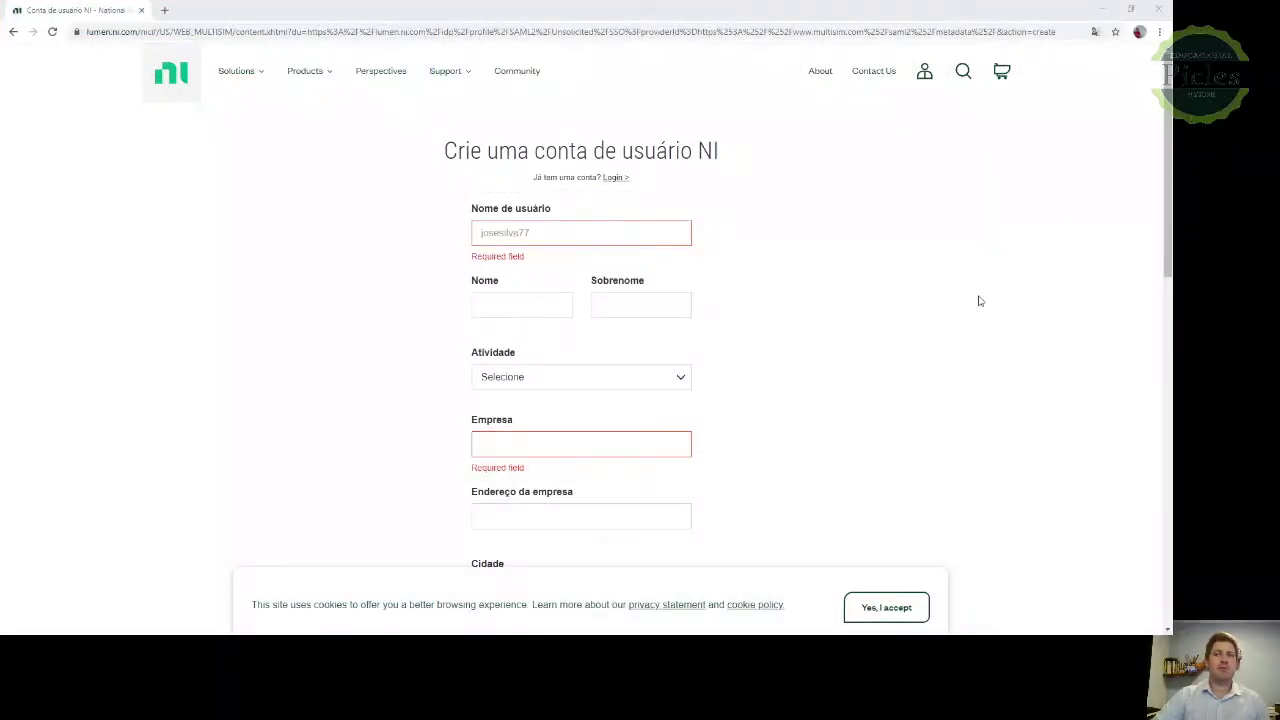
Step: Leave the NI account creation form and return to the MultisimLive home page
mouse_move(923, 86)
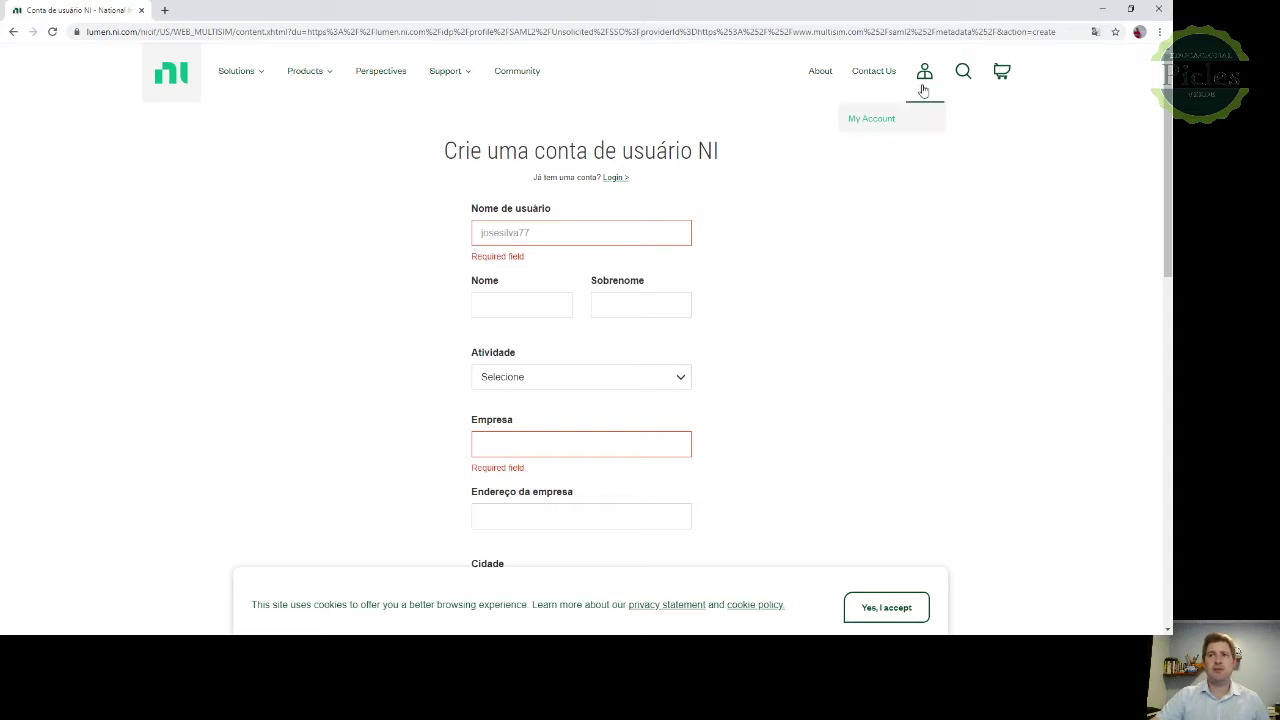
left_click(925, 80)
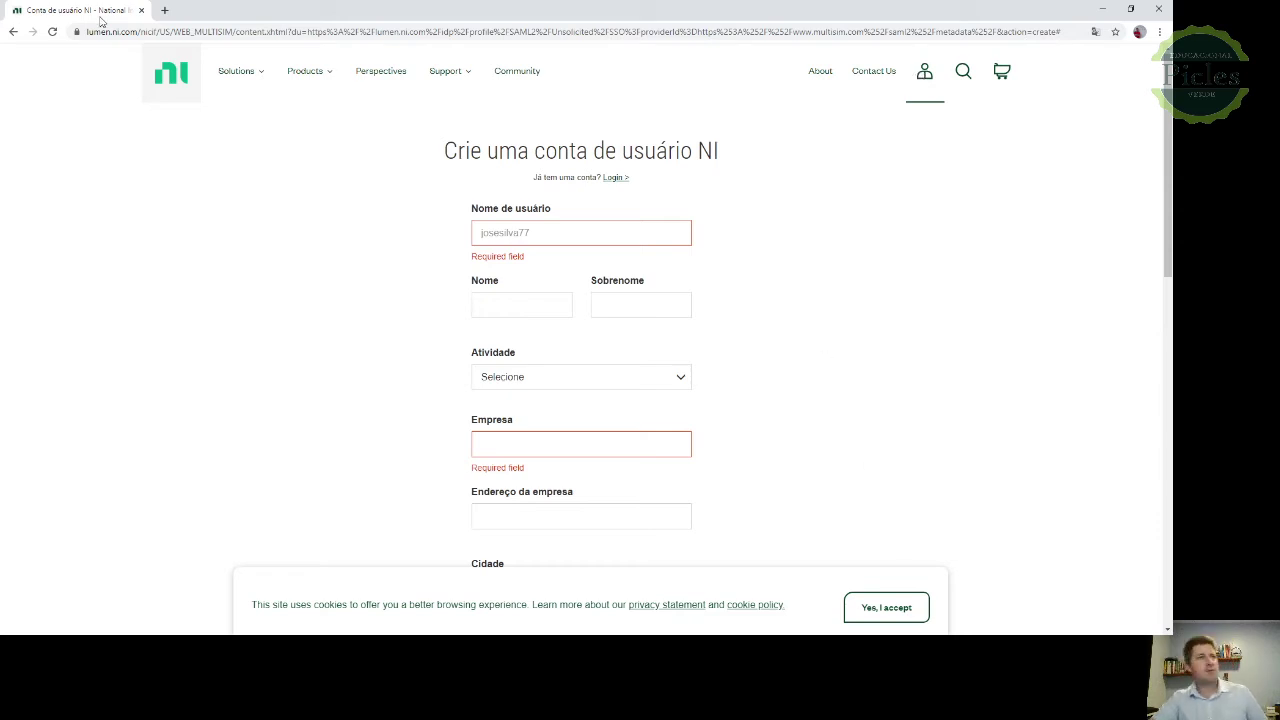
left_click(14, 34)
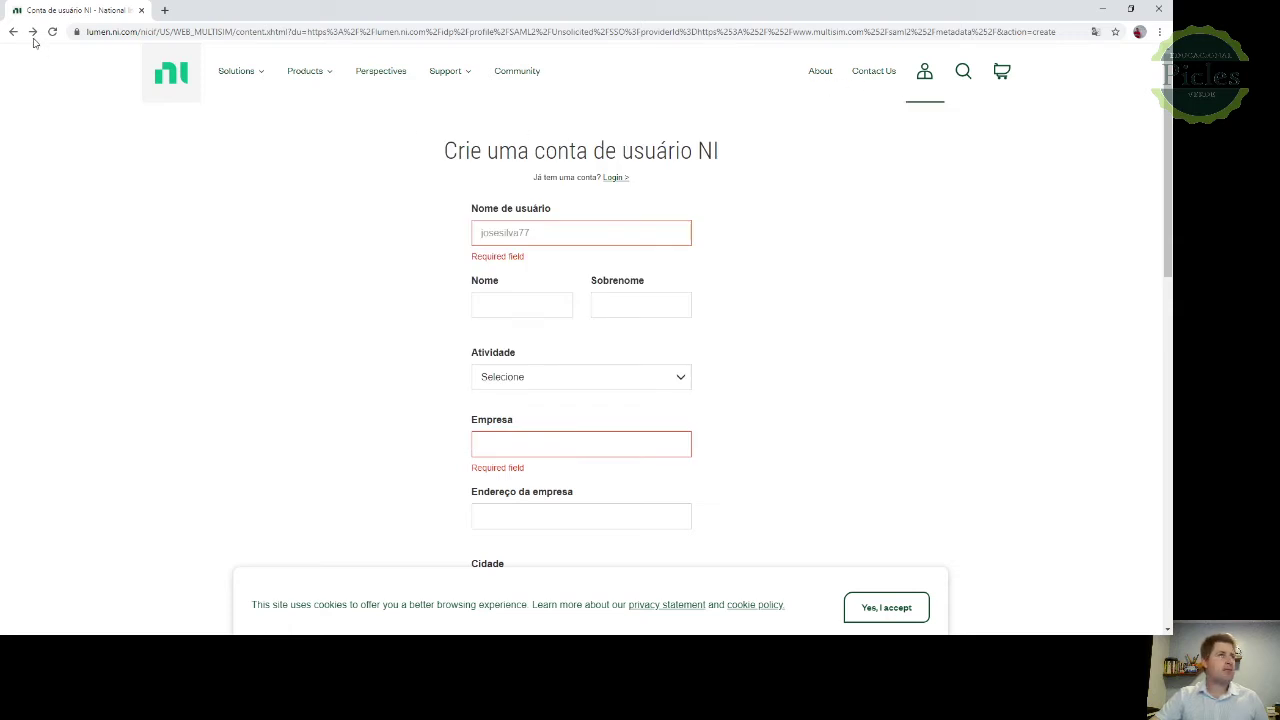
left_click(13, 32)
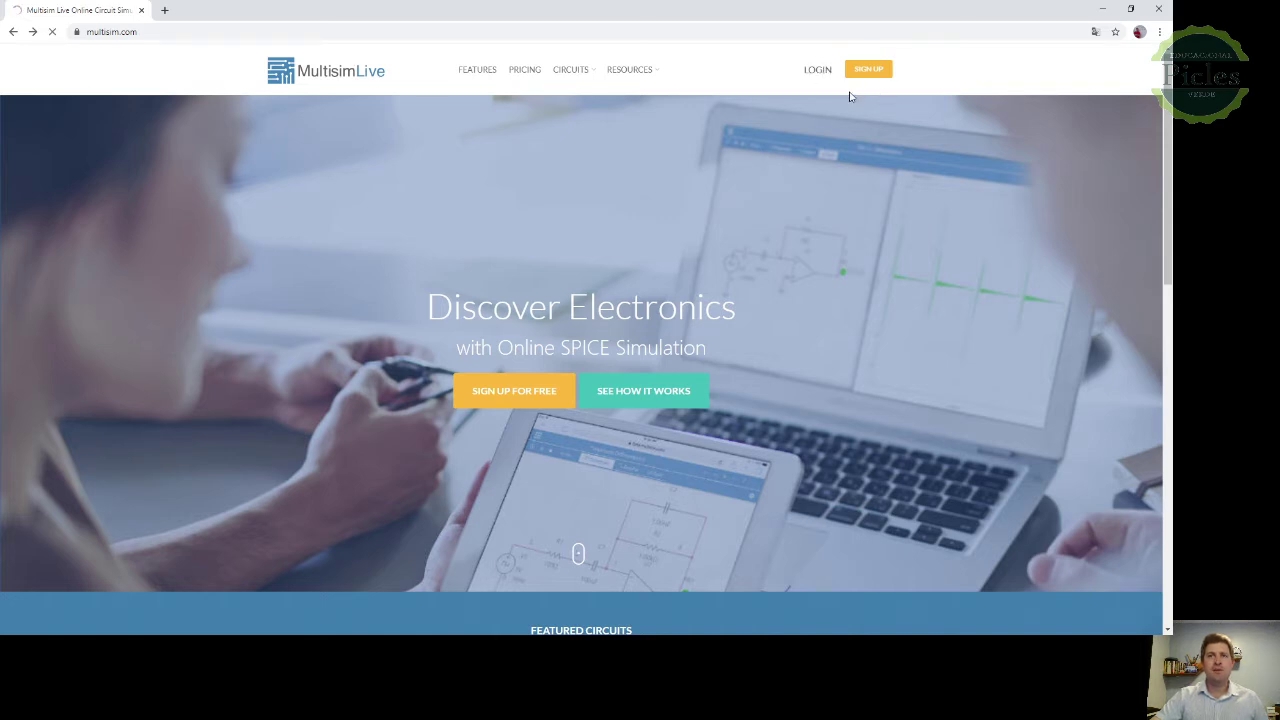
Step: Log in to MultisimLive with the account password and create a new circuit
left_click(817, 70)
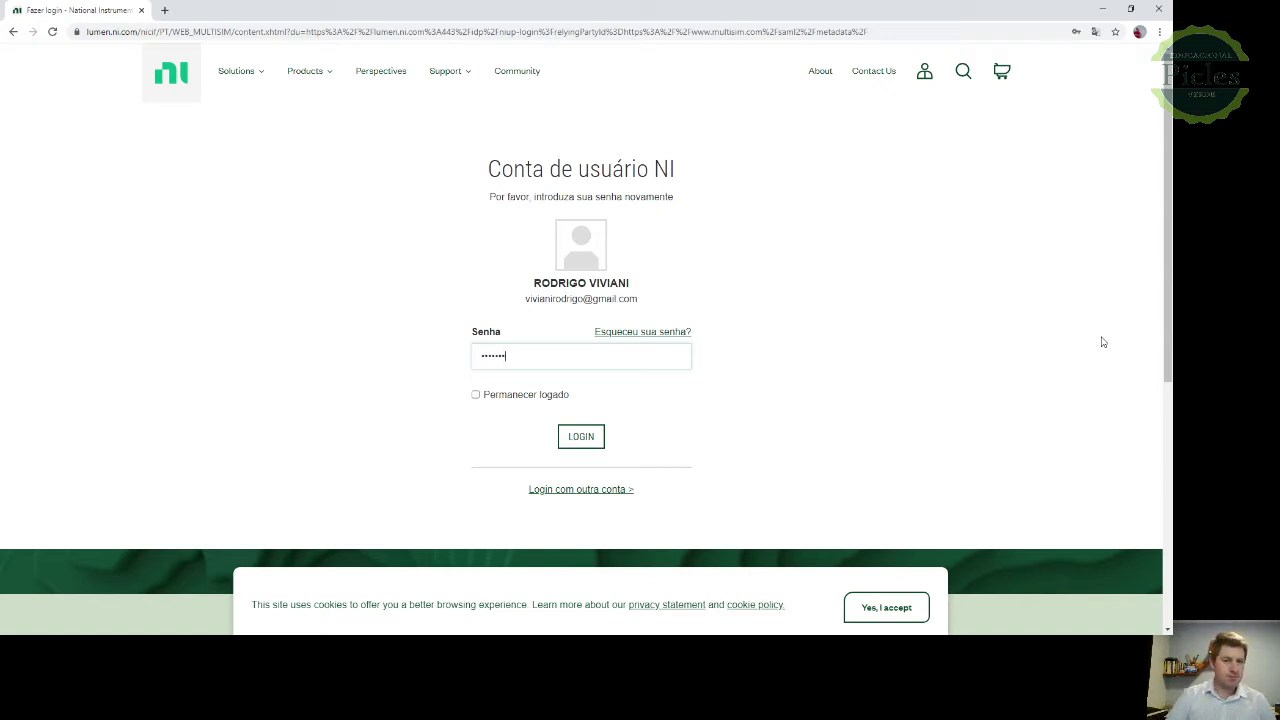
left_click(589, 436)
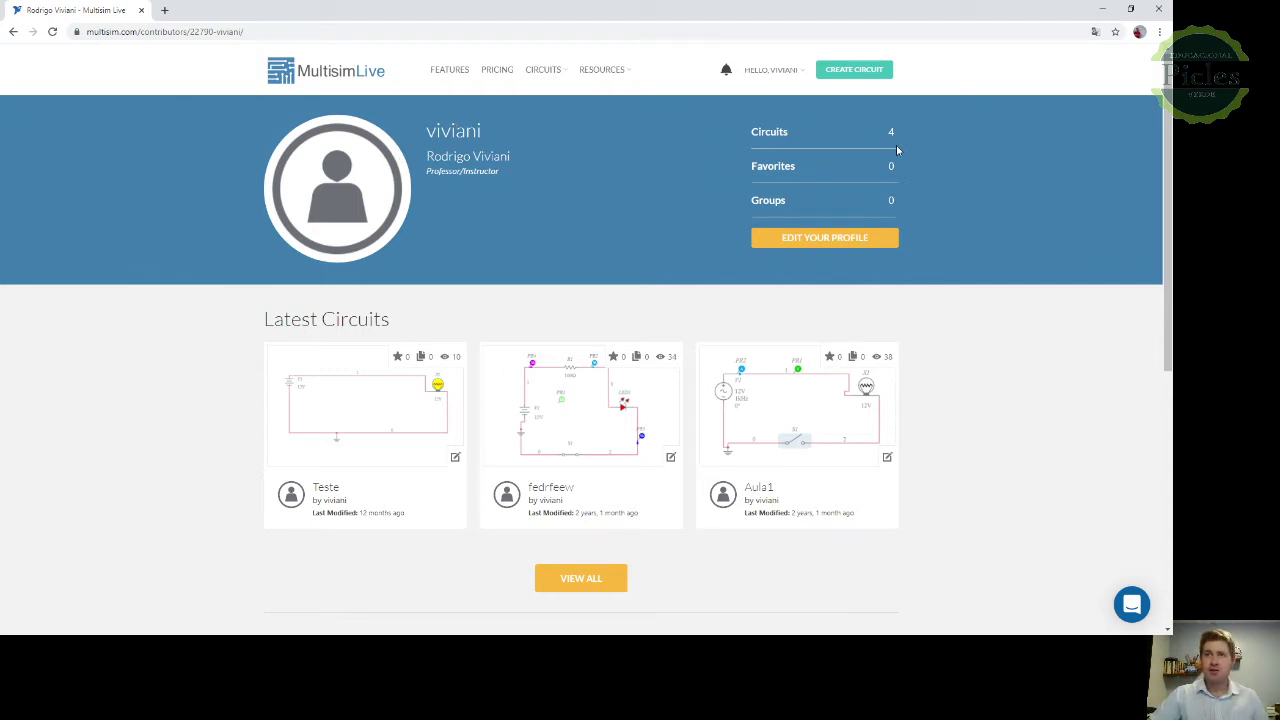
left_click(860, 70)
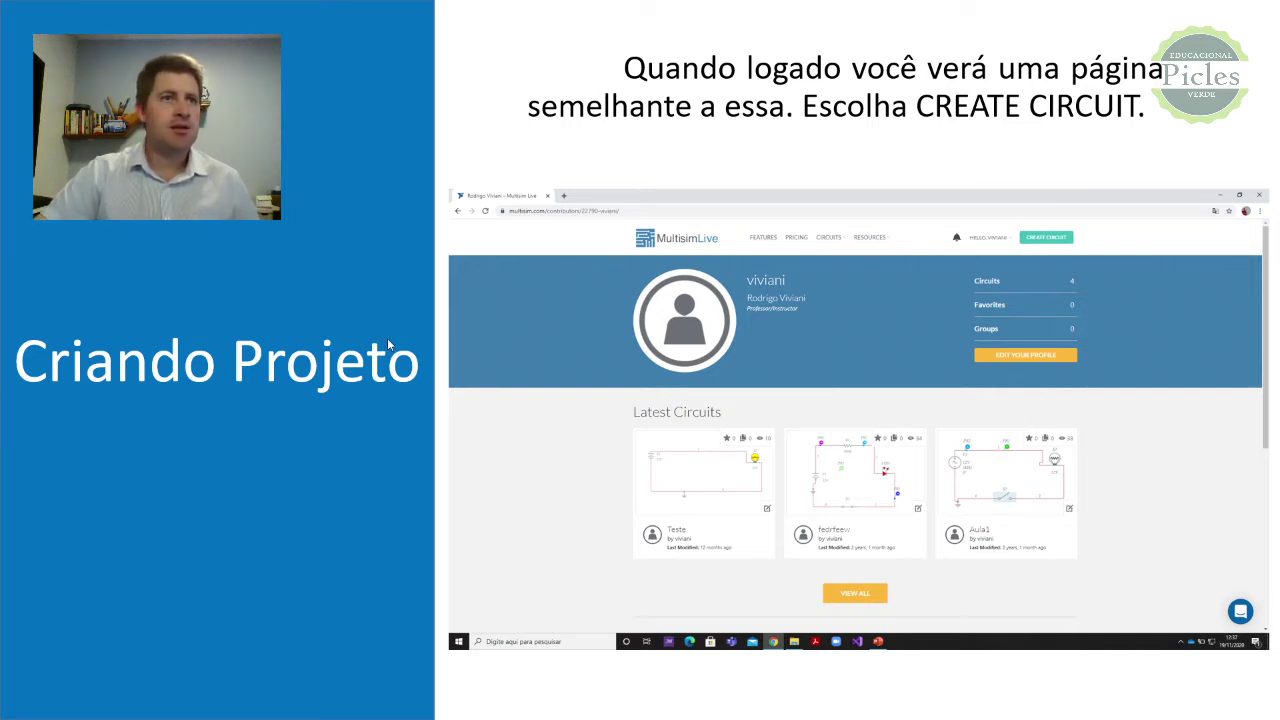
key("Right")
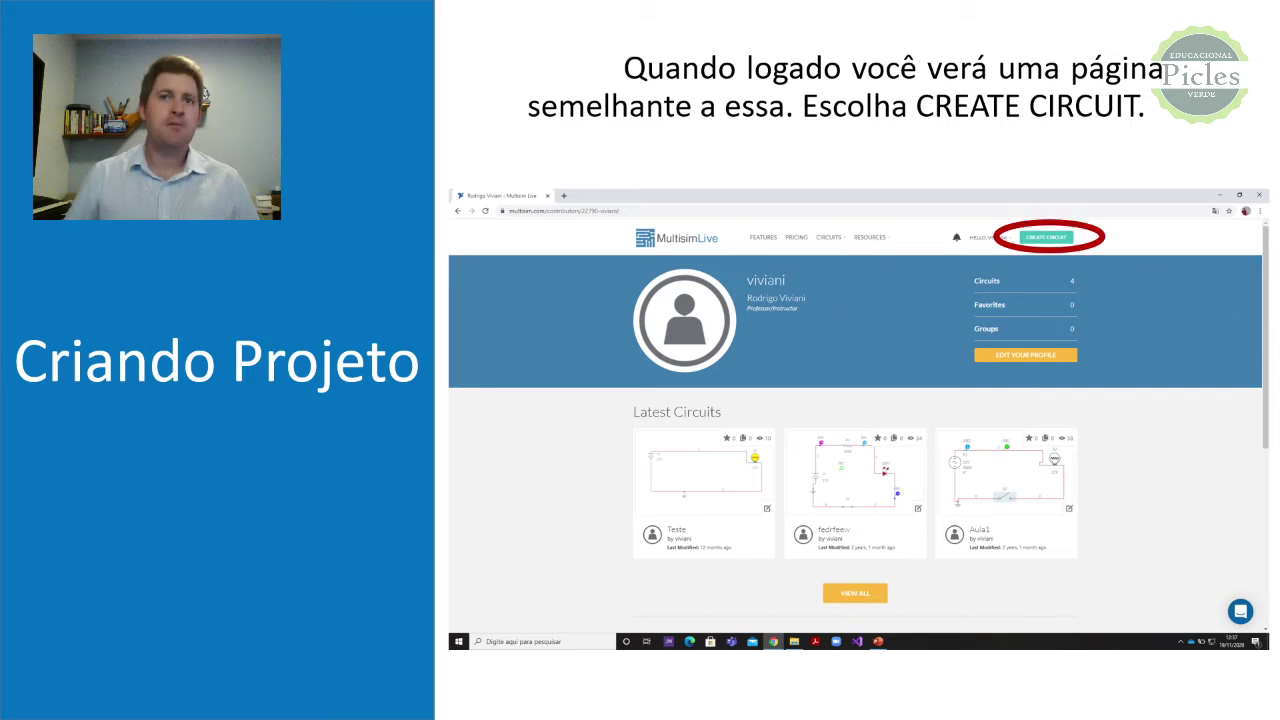
key("Right")
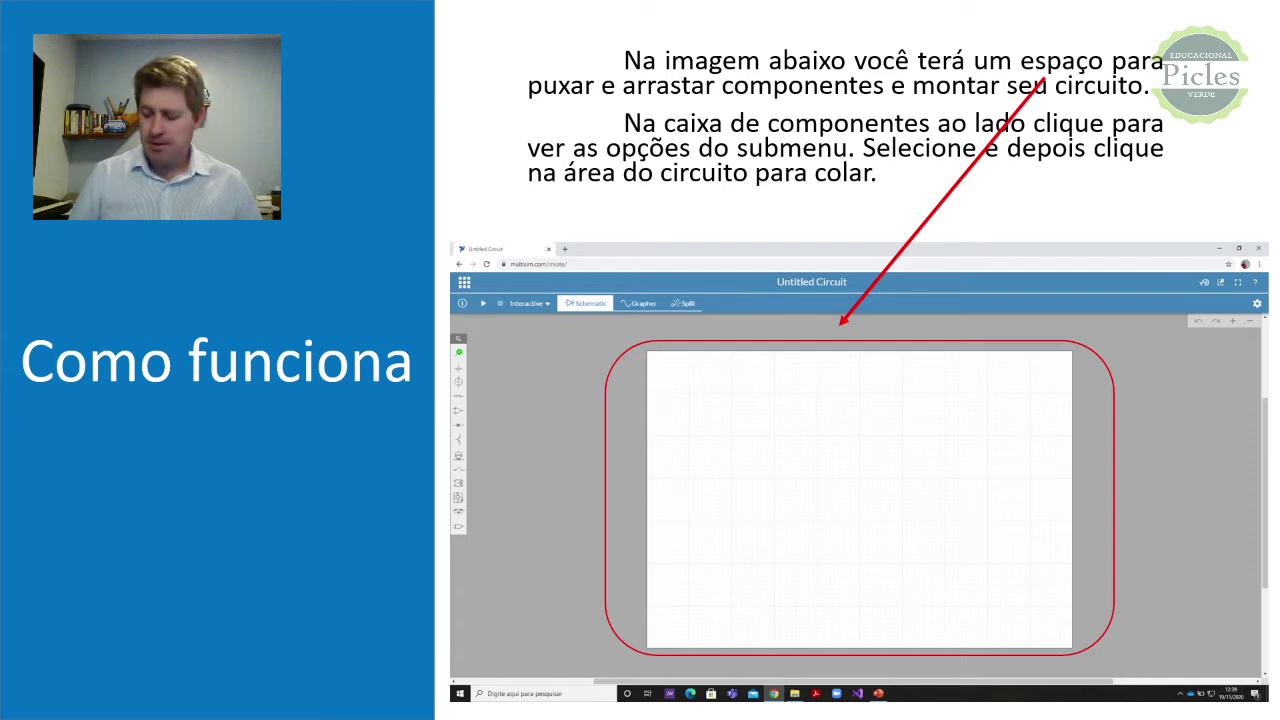
key("Right")
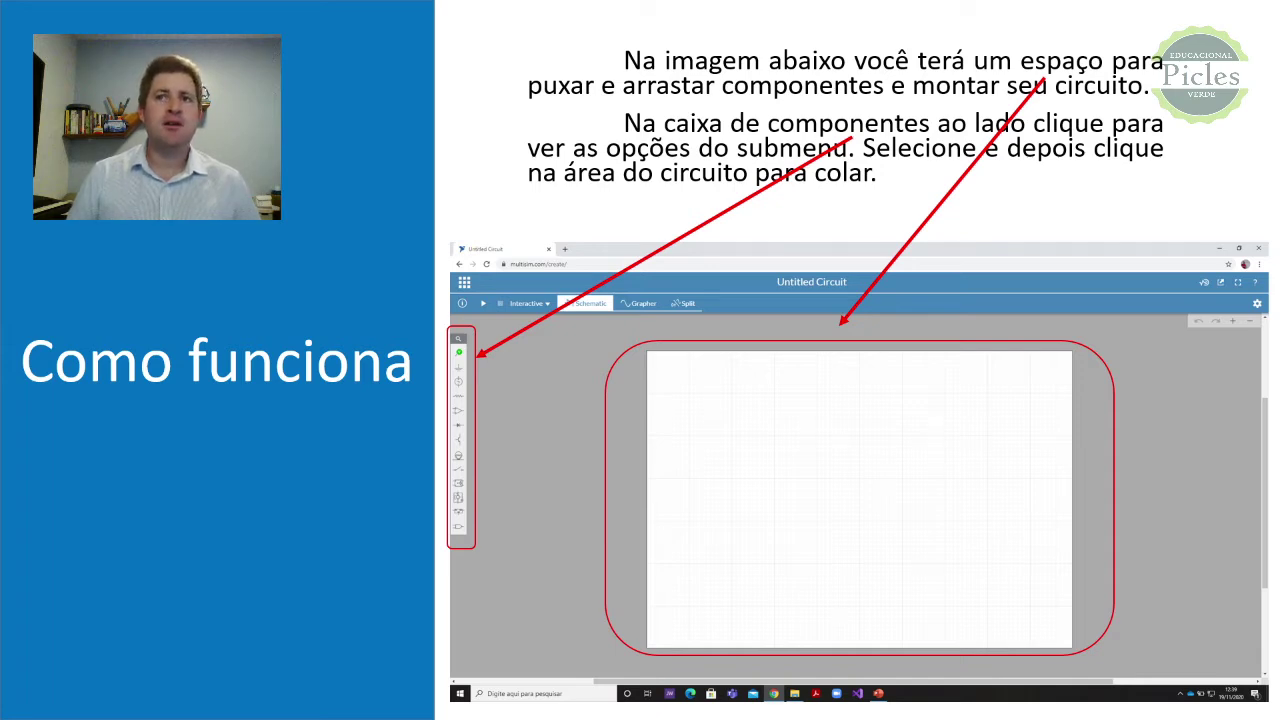
key("Right")
key("Left")
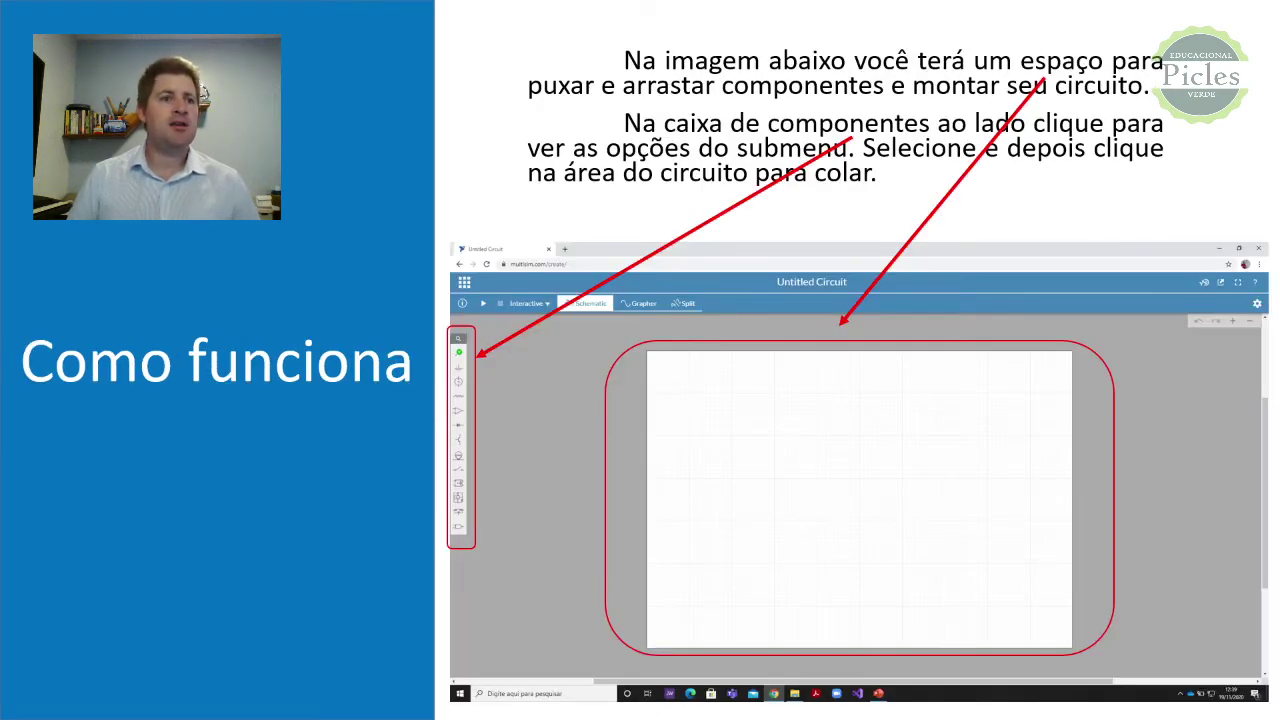
key("Right")
key("Left")
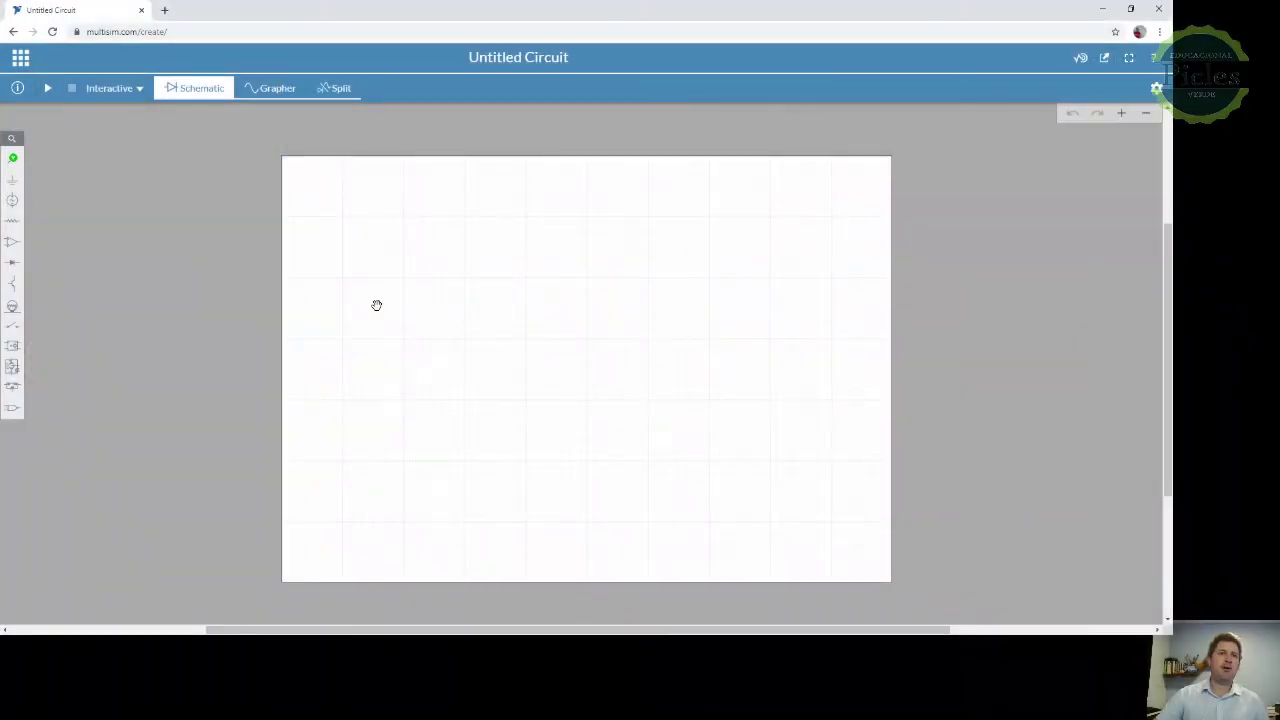
Step: Place a passive resistor in the upper middle of the blank schematic and delete it again
mouse_move(10, 161)
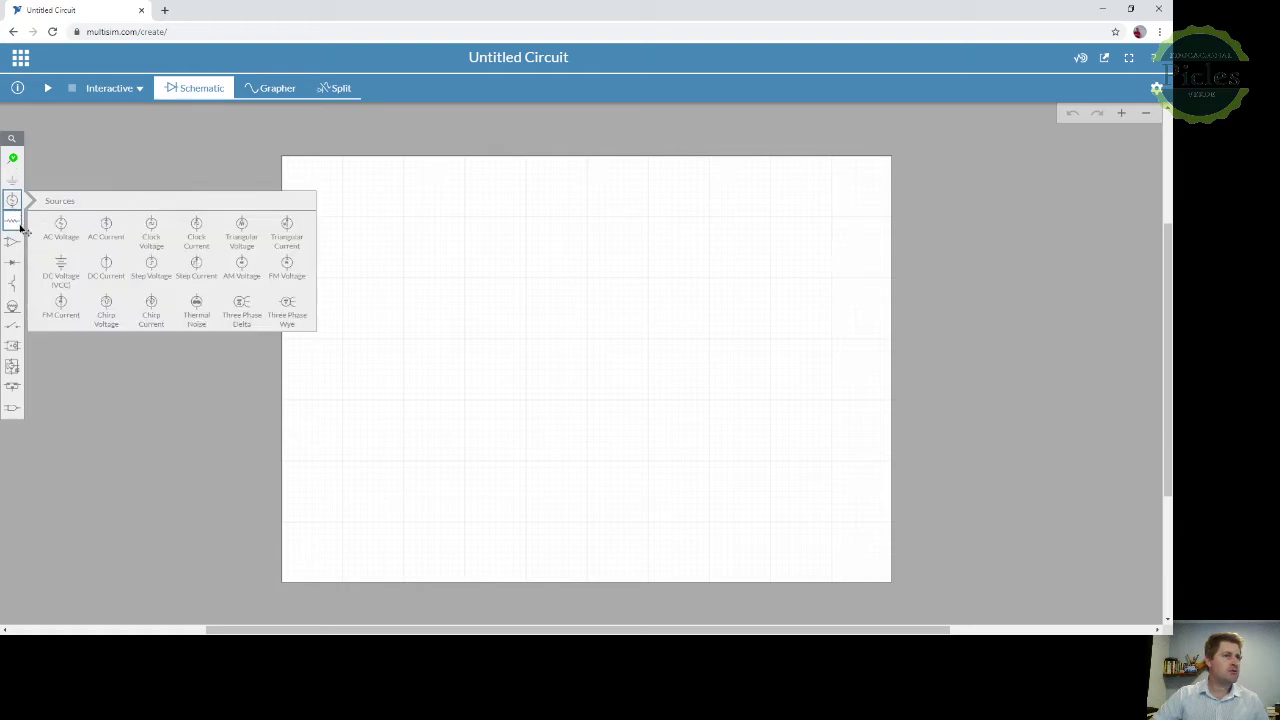
mouse_move(20, 228)
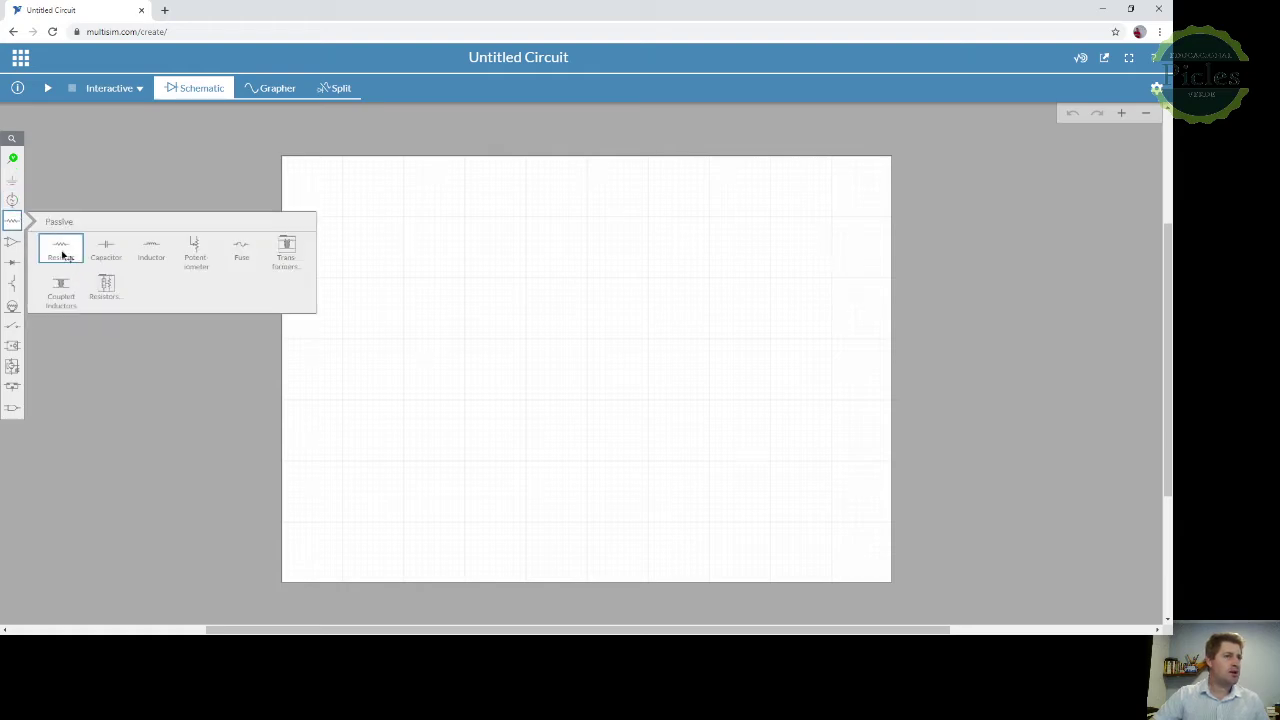
left_click(62, 252)
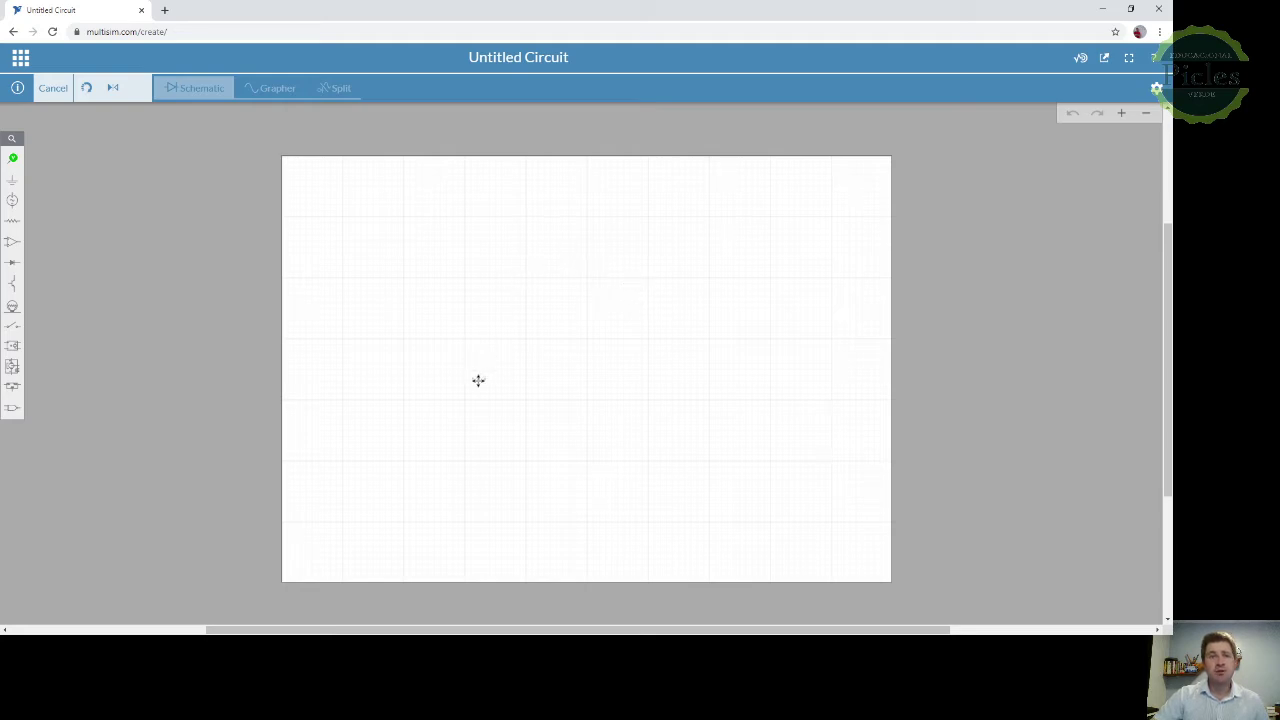
left_click(511, 294)
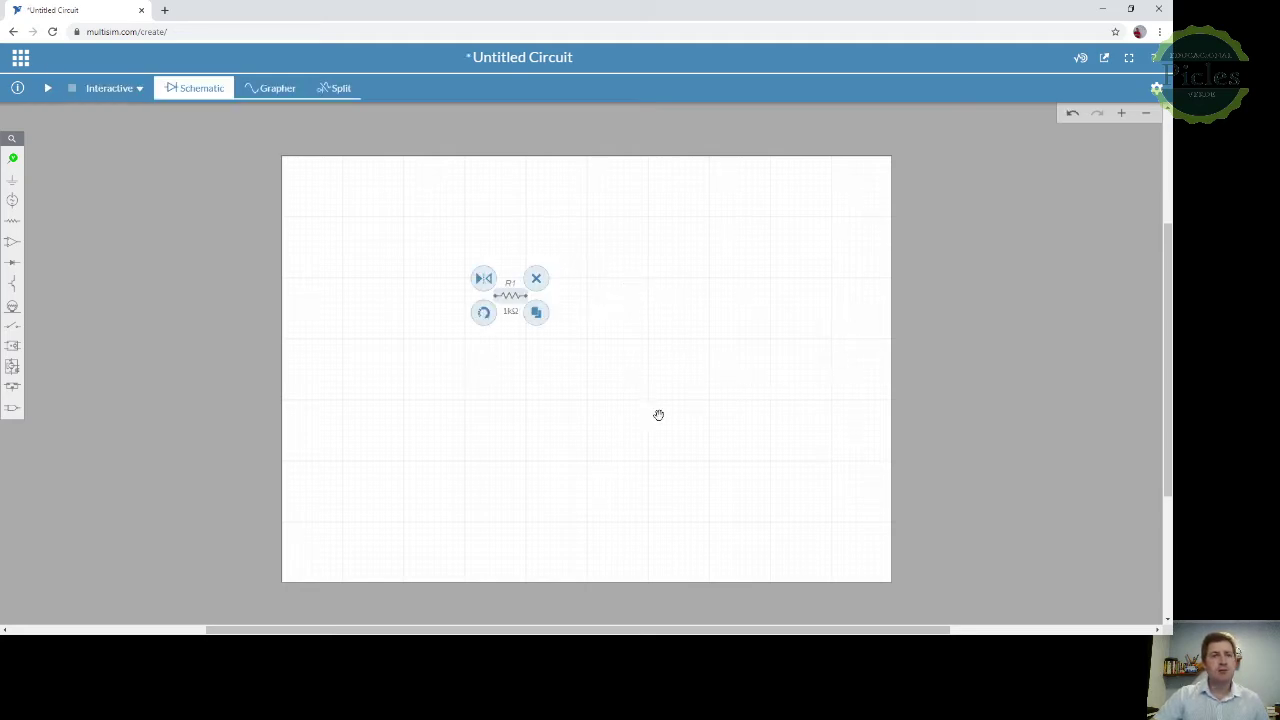
left_click(497, 354)
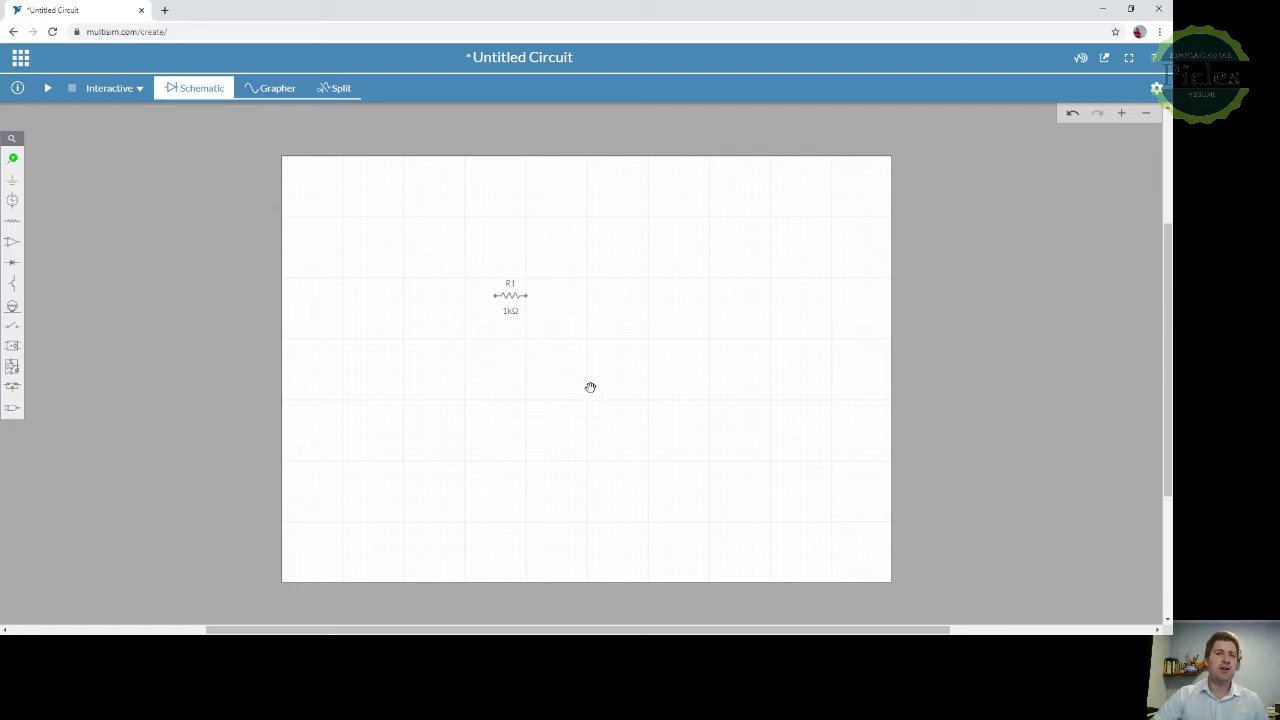
left_click(510, 295)
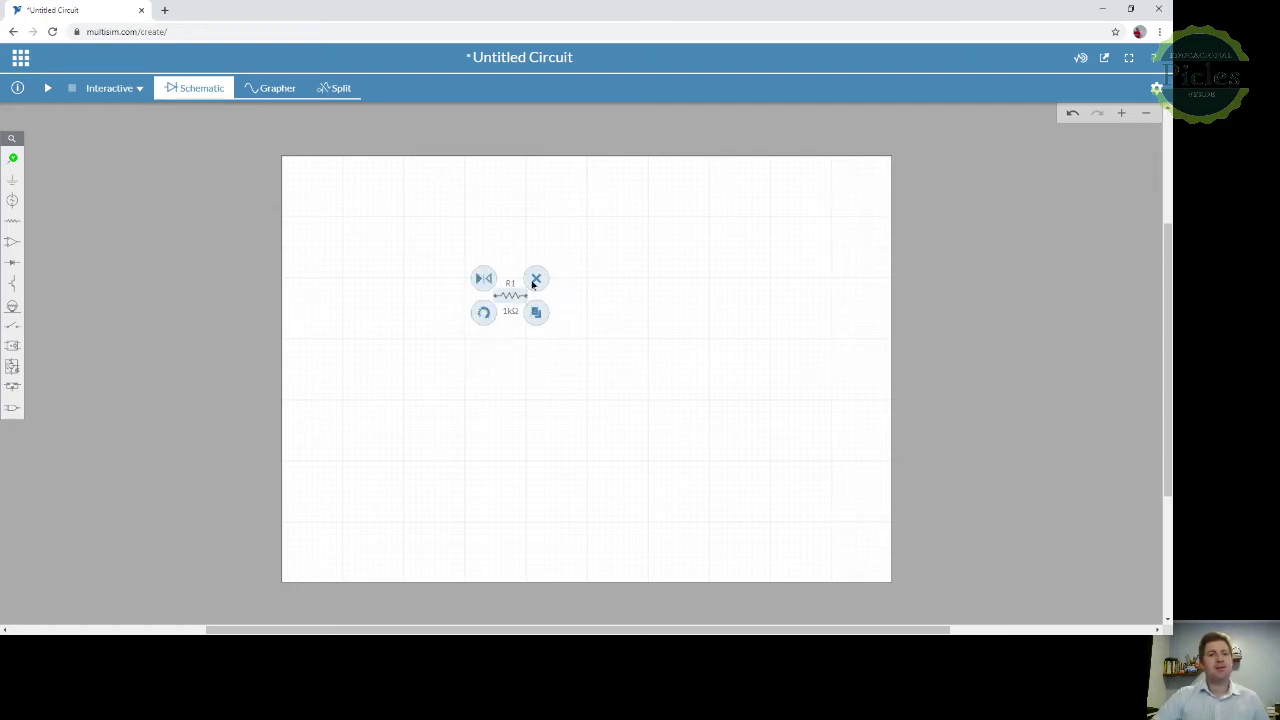
left_click(534, 278)
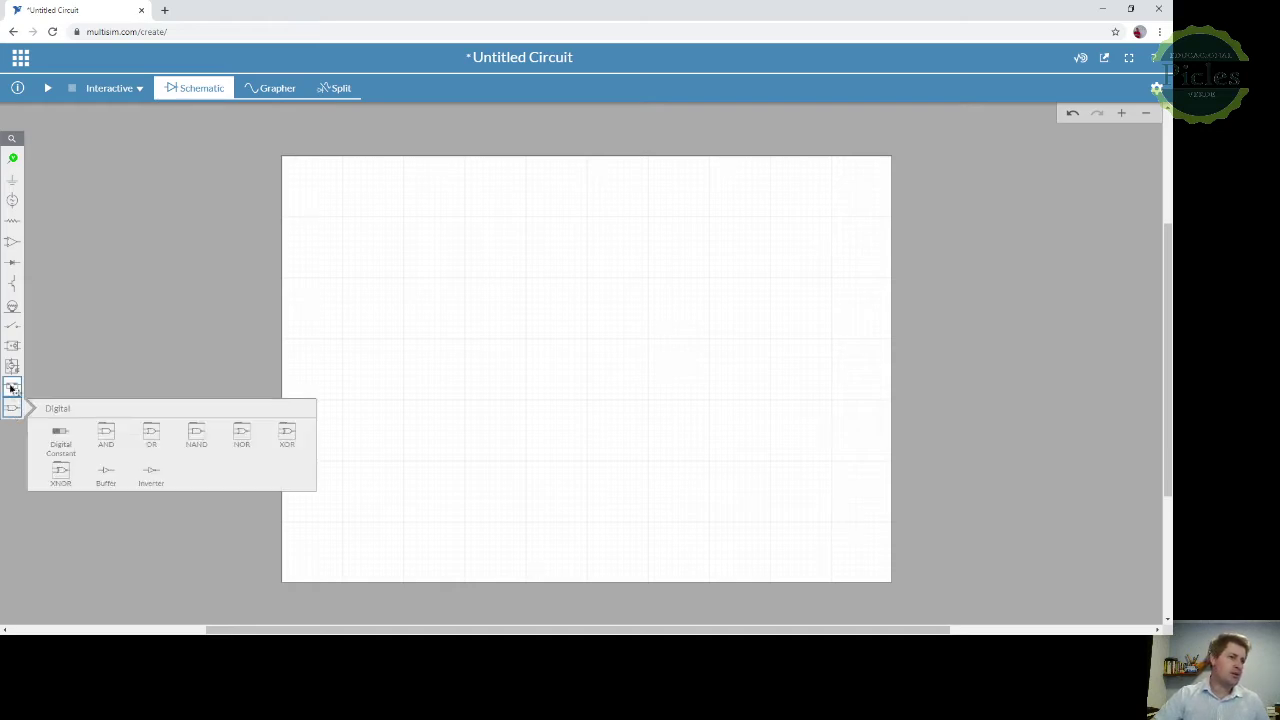
mouse_move(10, 380)
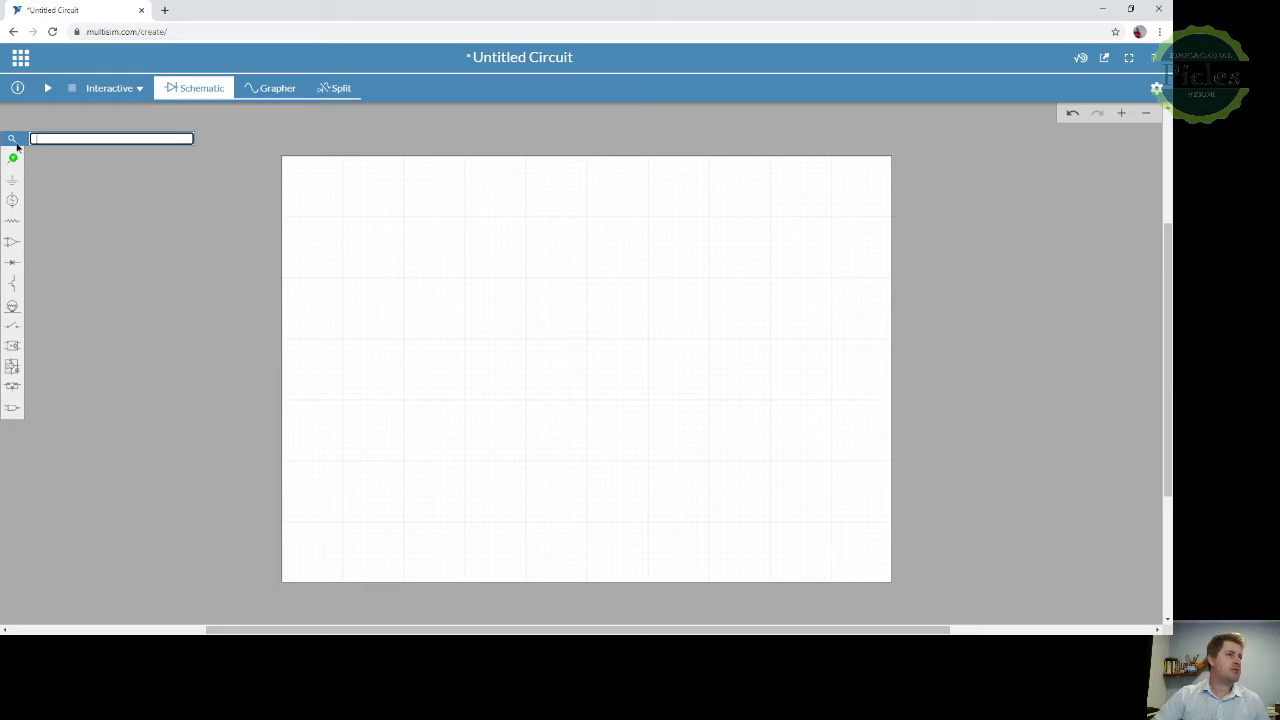
left_click(15, 145)
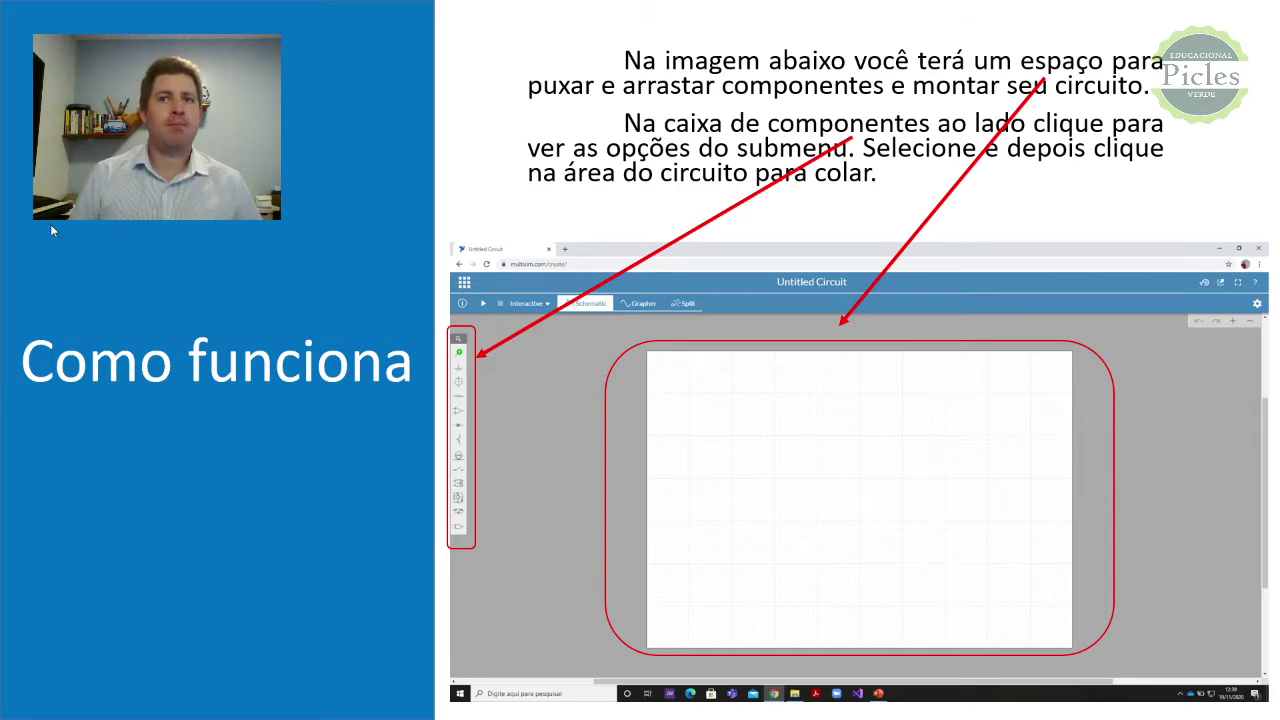
key("Right")
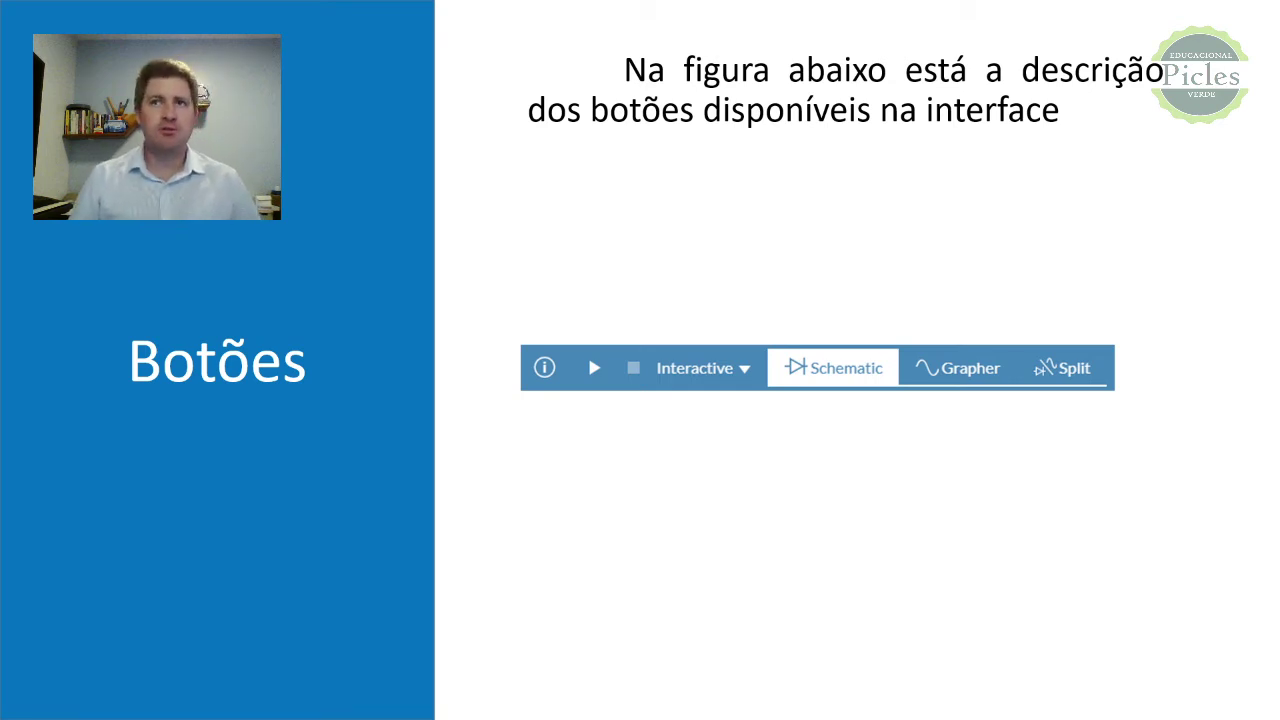
key("Right")
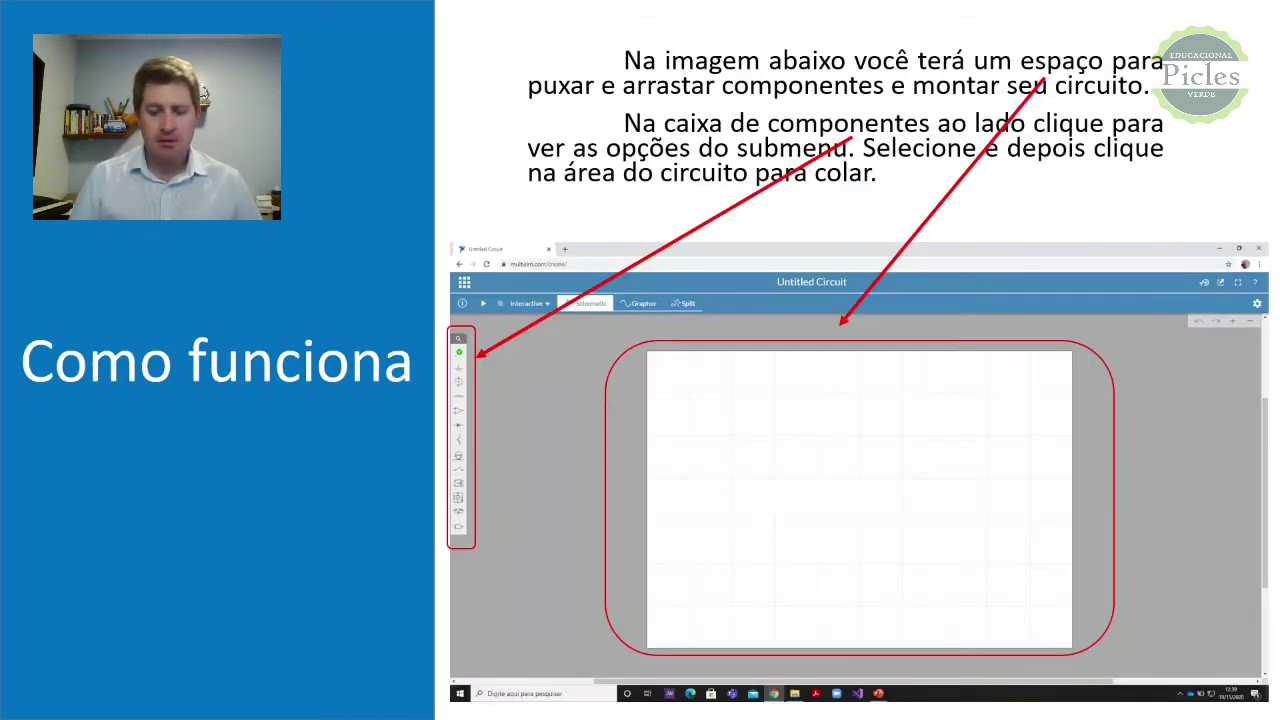
key("Right")
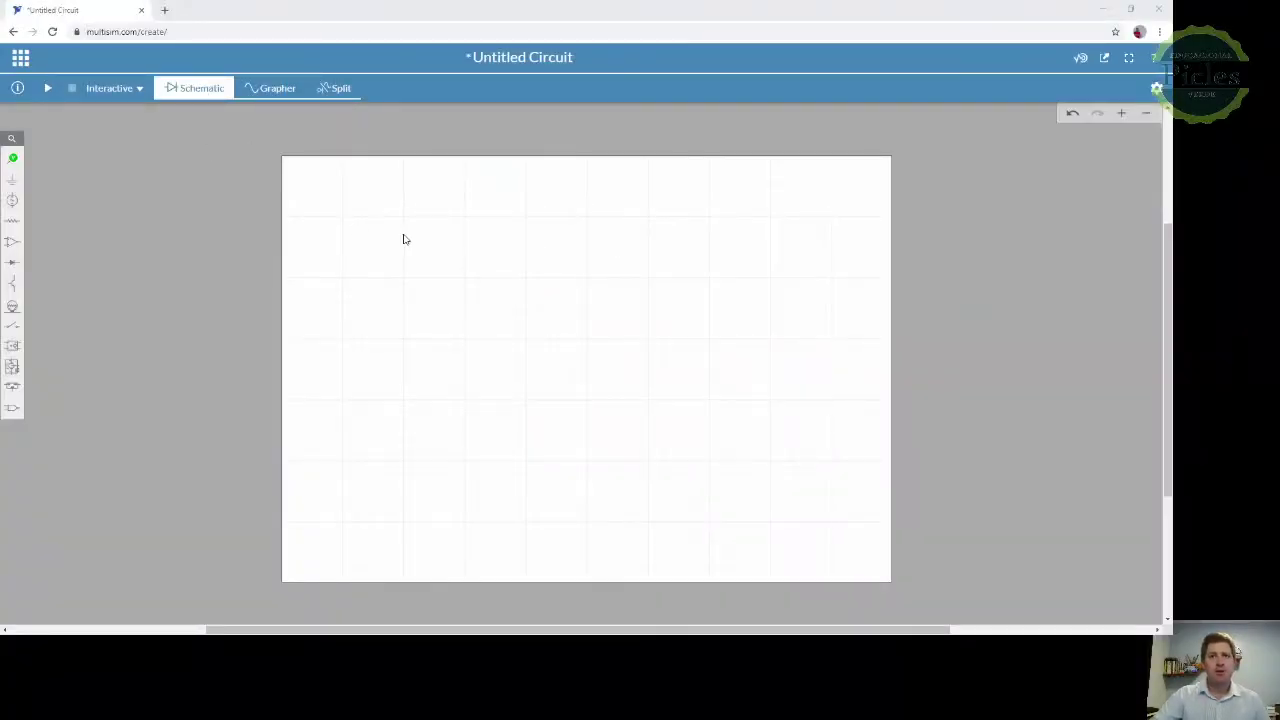
Step: Examine the circuit information: the circuit details, the SPICE netlist, and the errors and warnings
left_click(485, 256)
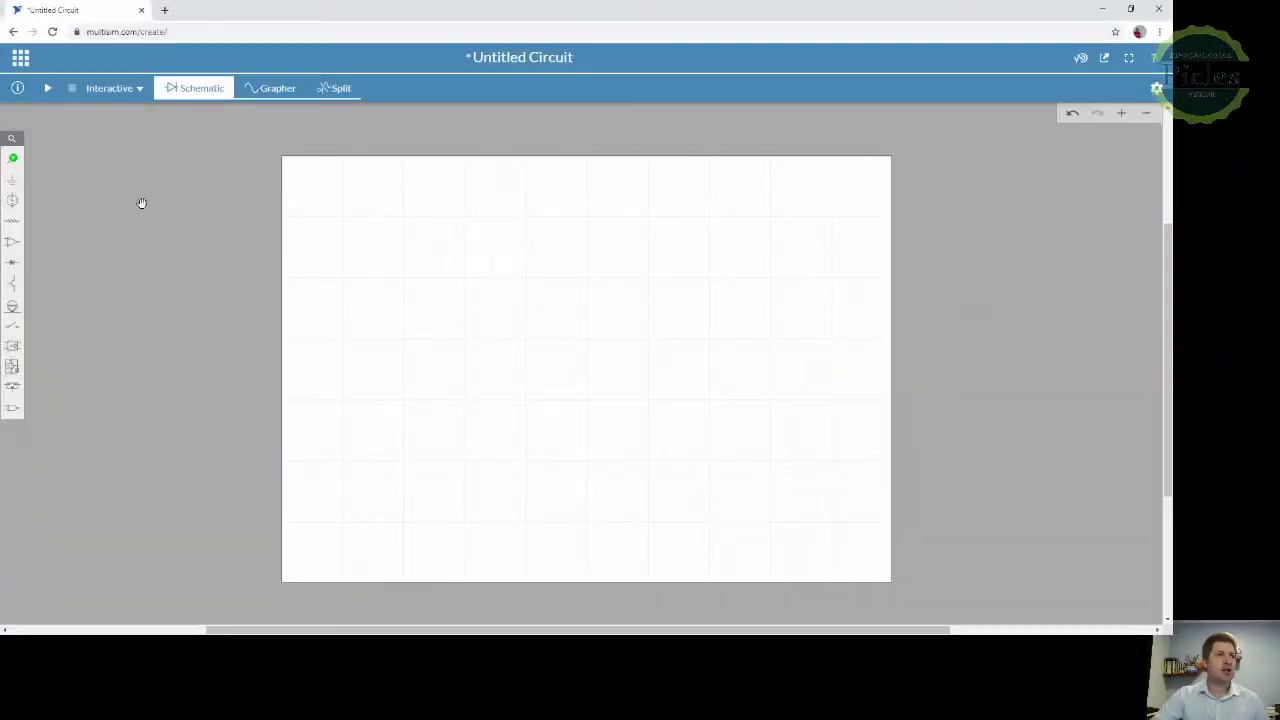
left_click(20, 91)
left_click(21, 93)
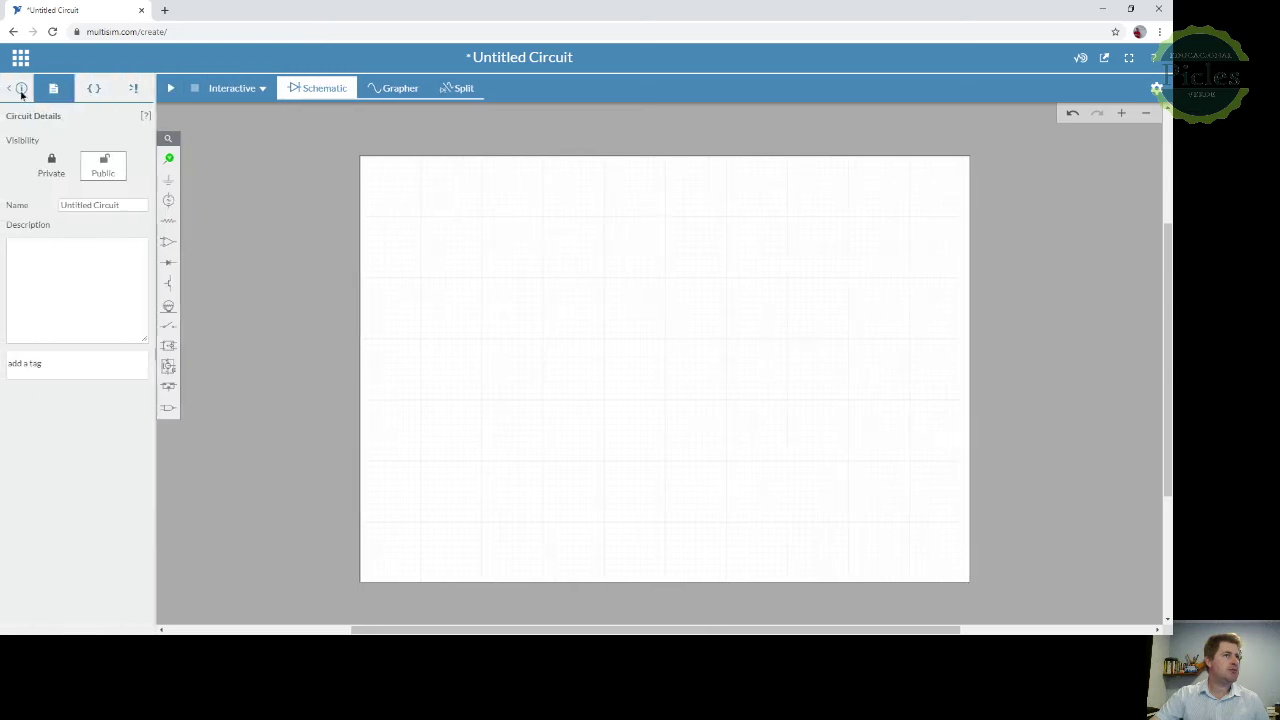
left_click(94, 89)
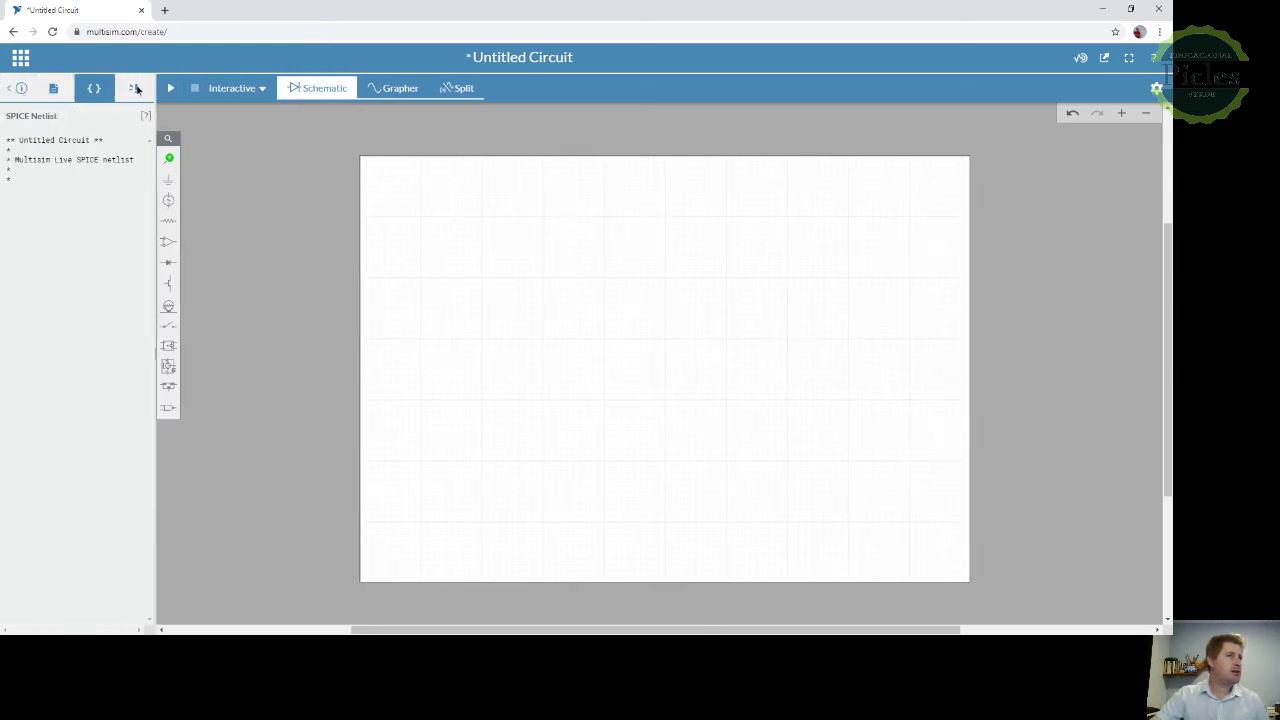
left_click(134, 90)
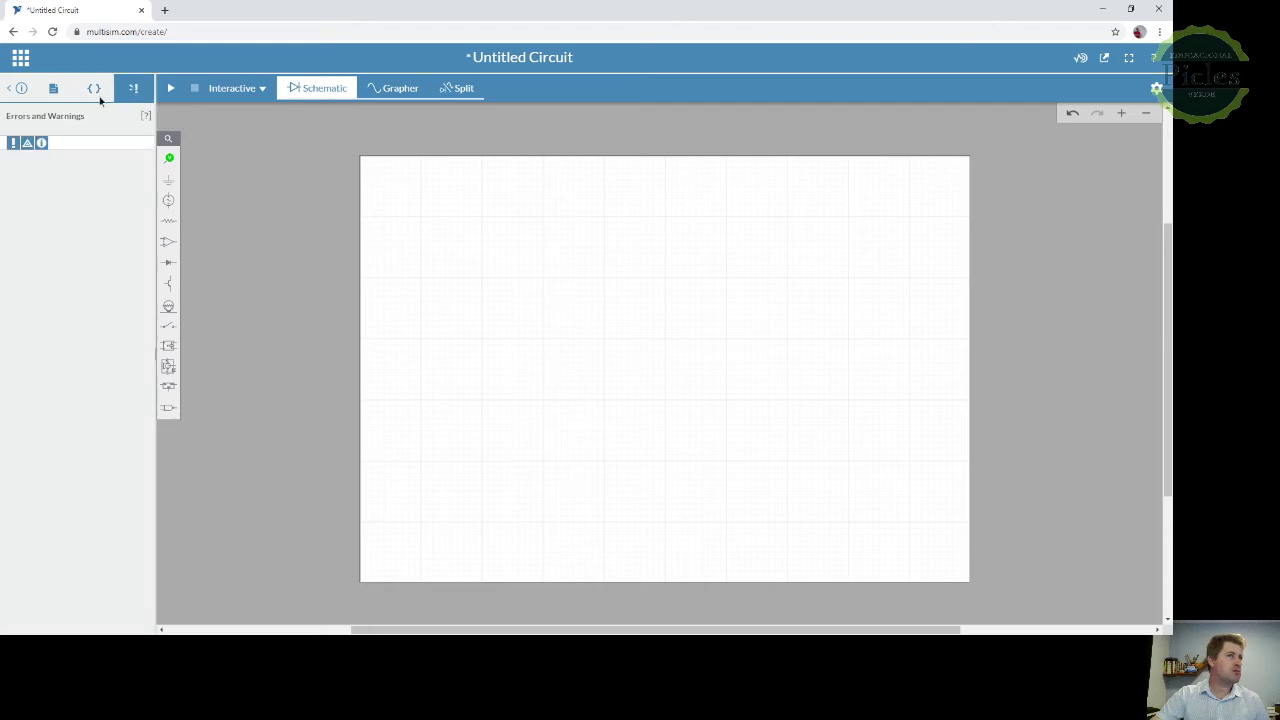
left_click(92, 92)
left_click(53, 94)
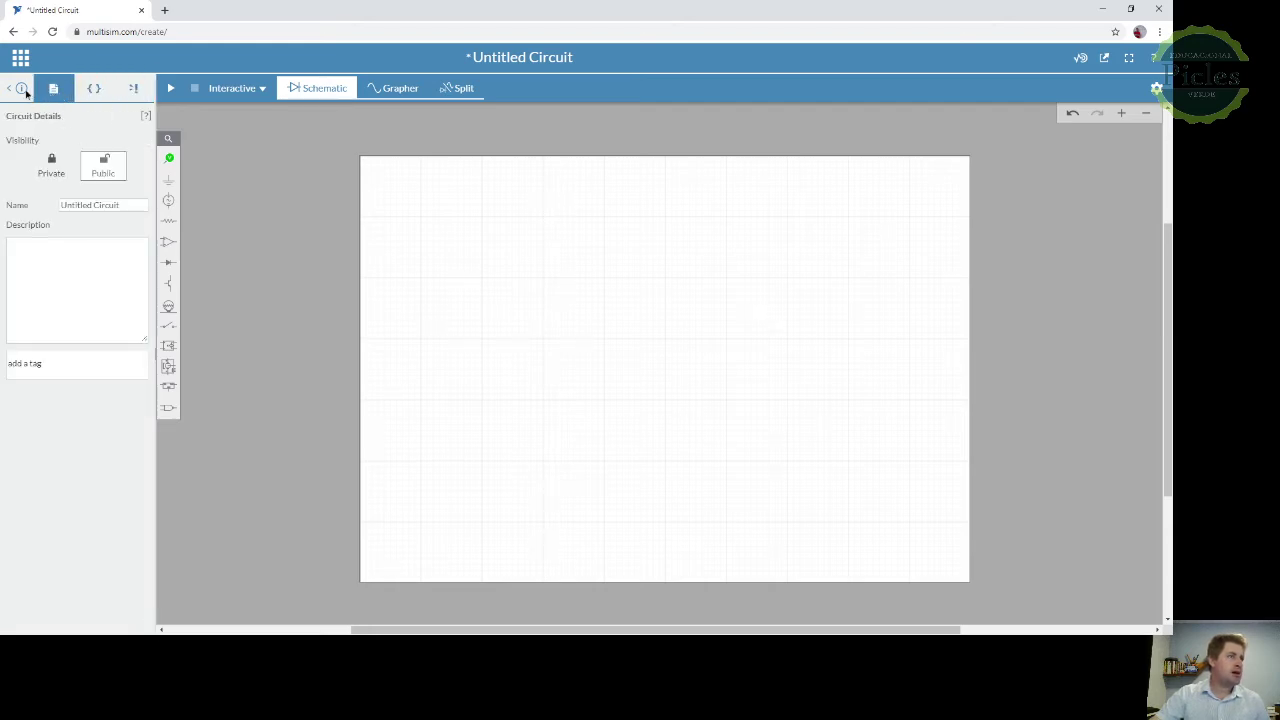
Step: Try to set the circuit's visibility to Private, and return it to Public
left_click(50, 165)
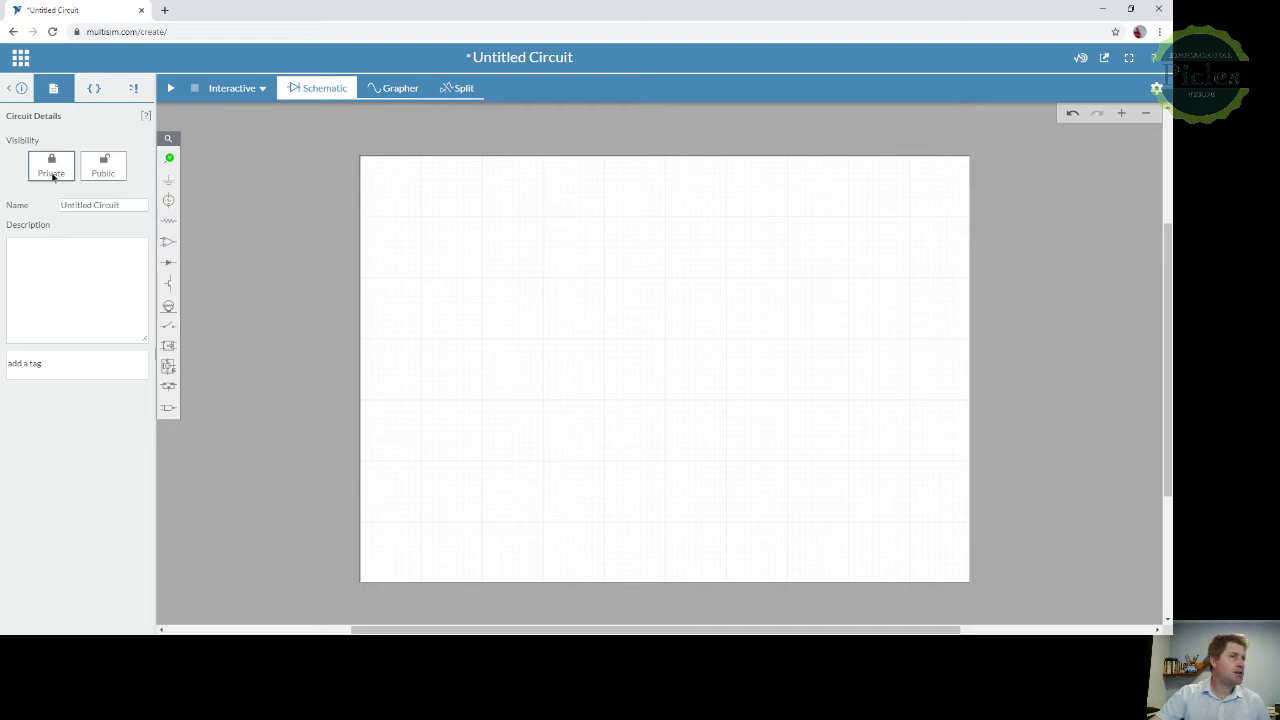
left_click(117, 175)
left_click(51, 165)
left_click(103, 168)
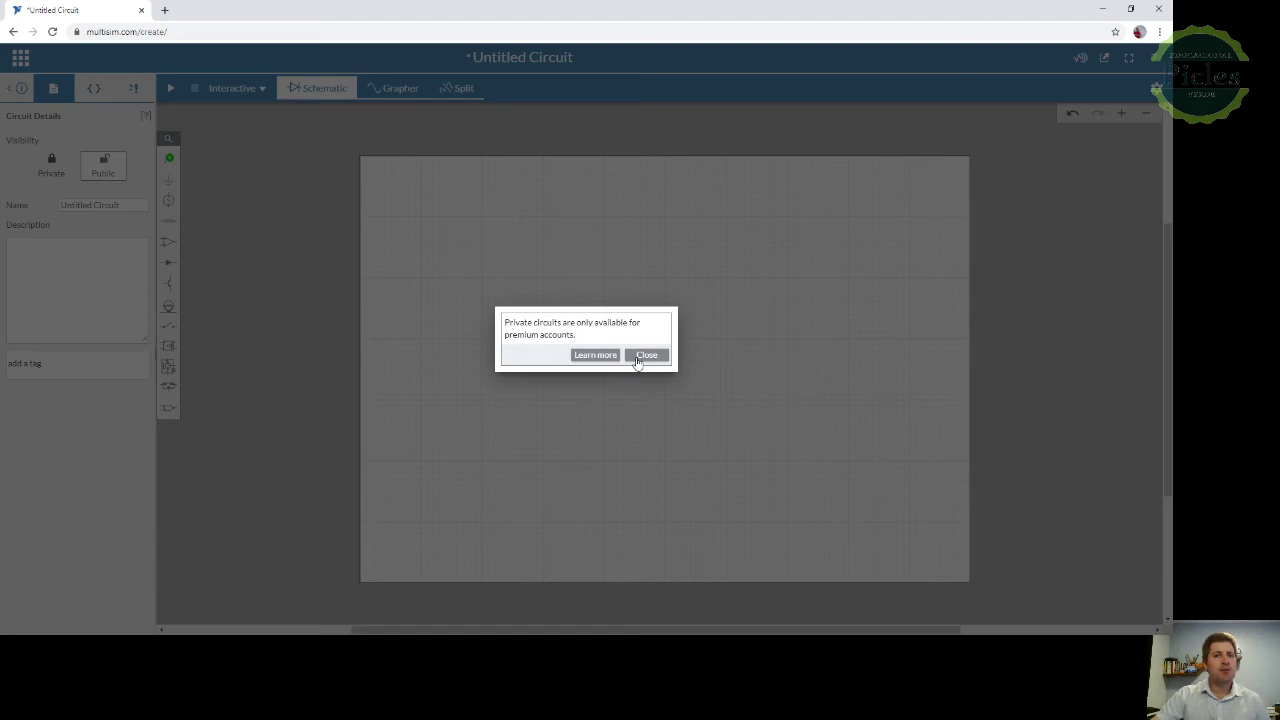
left_click(645, 357)
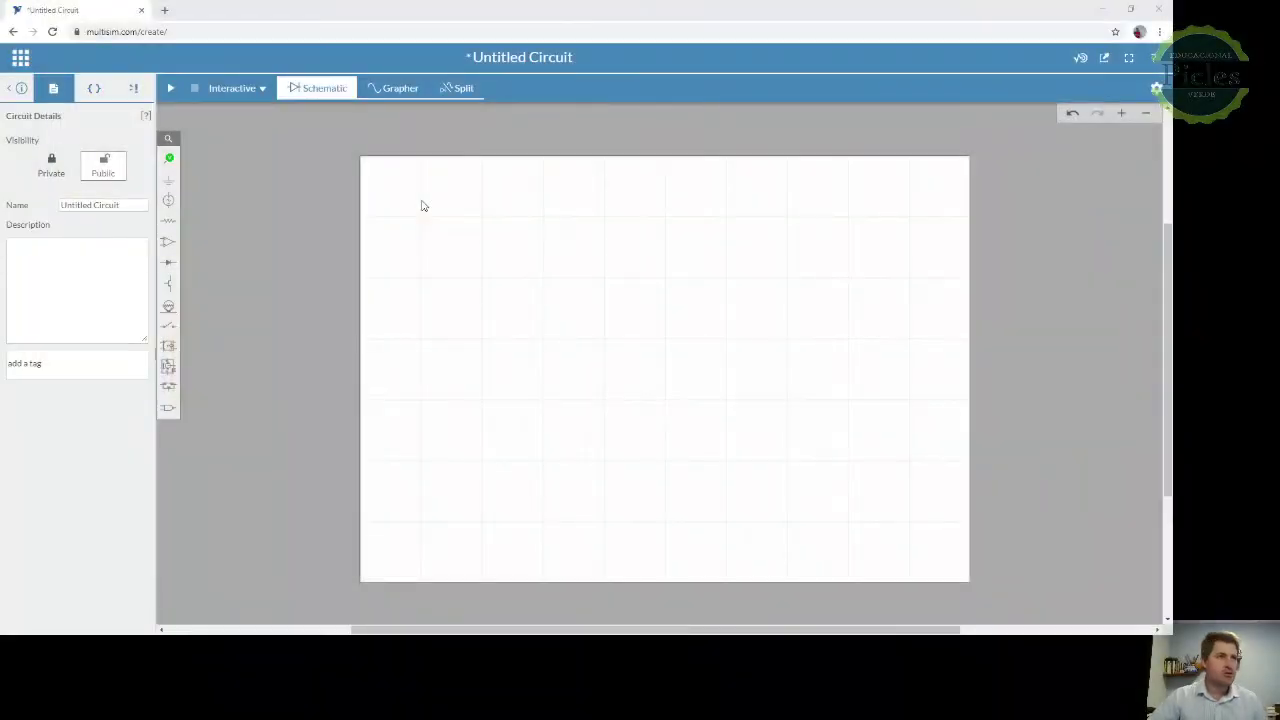
Step: Rename the untitled circuit as Aula1 in the circuit details
left_click(97, 206)
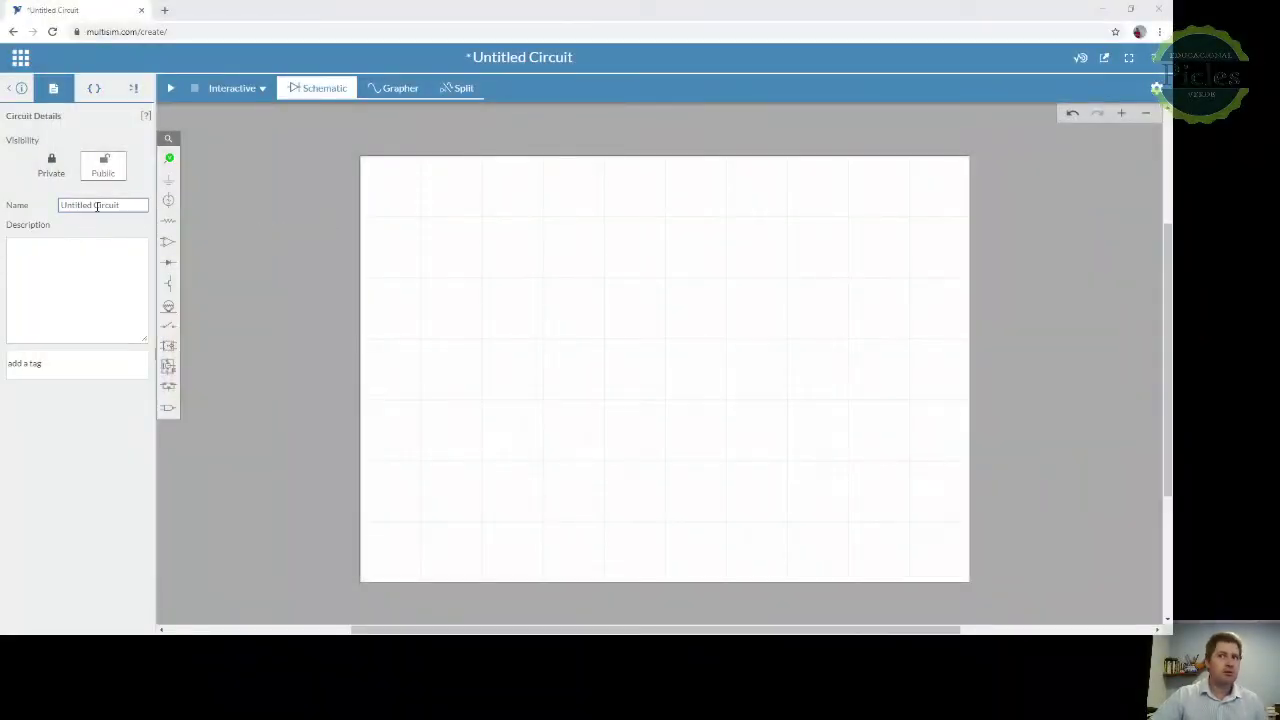
triple_click(97, 206)
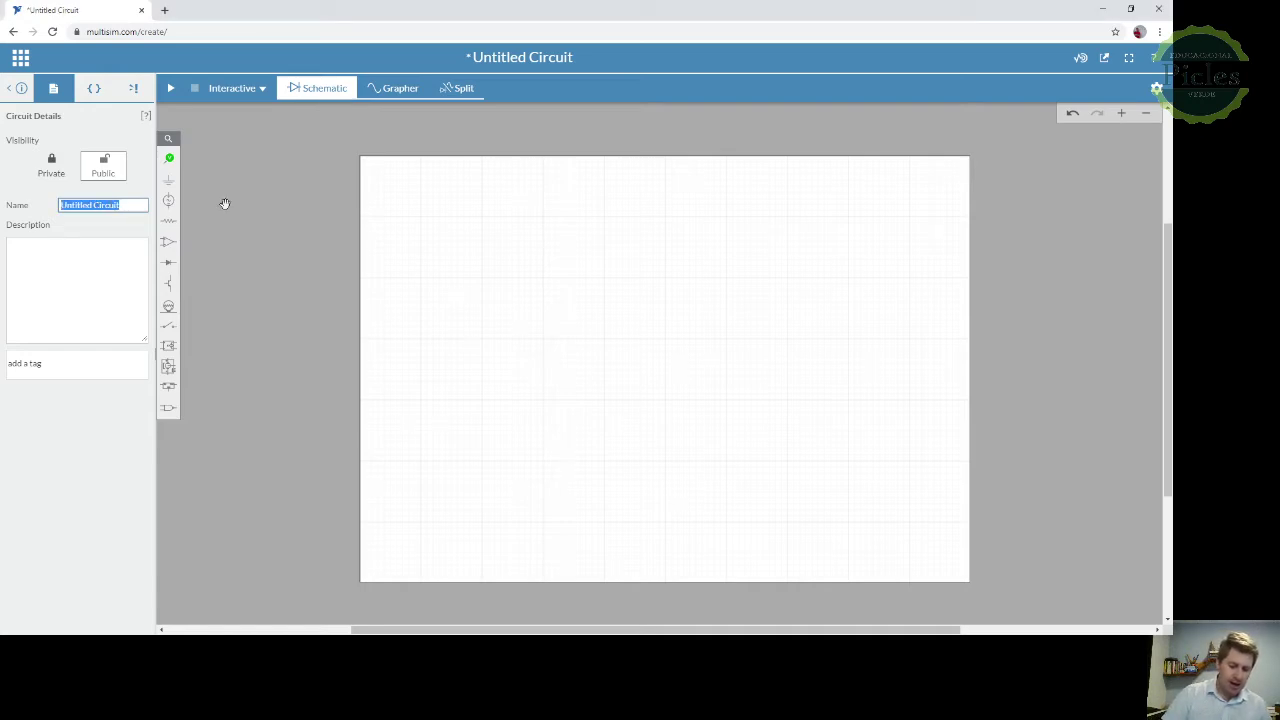
type("Aula 1")
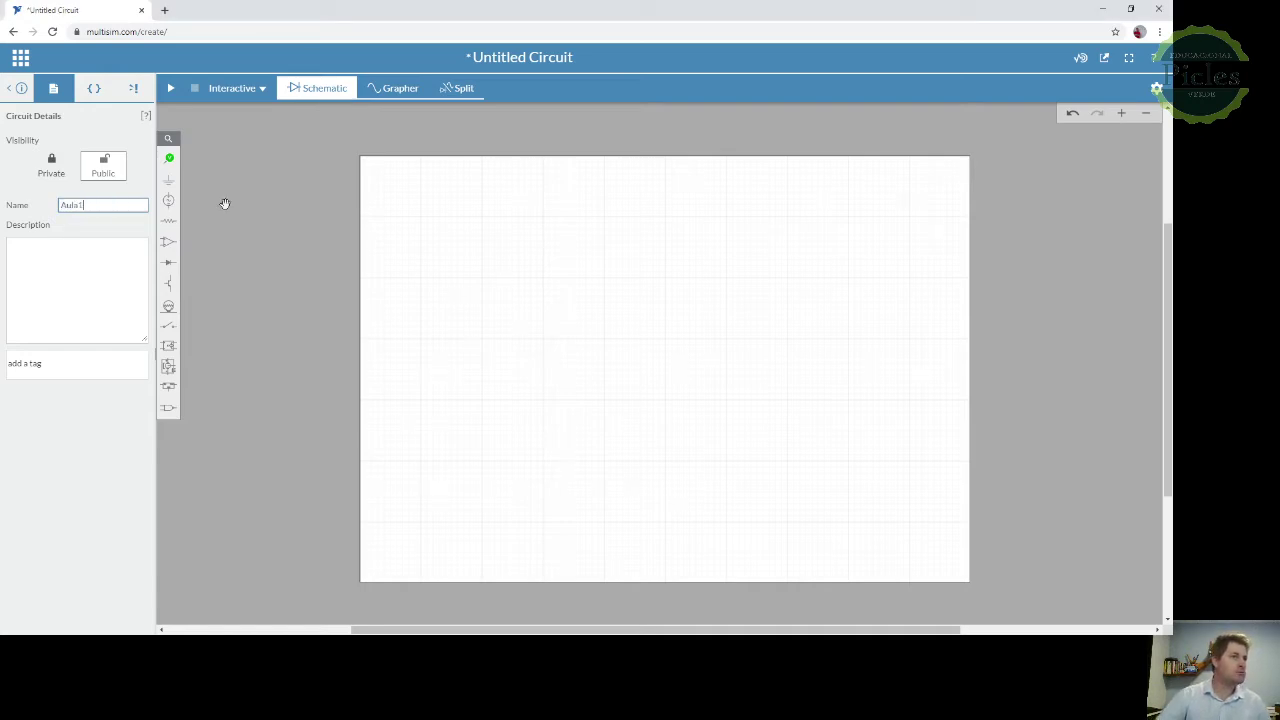
Step: Enter the description dsfdsa in the circuit details, and collapse the circuit information after viewing the netlist
left_click(116, 283)
type("dsfdsa")
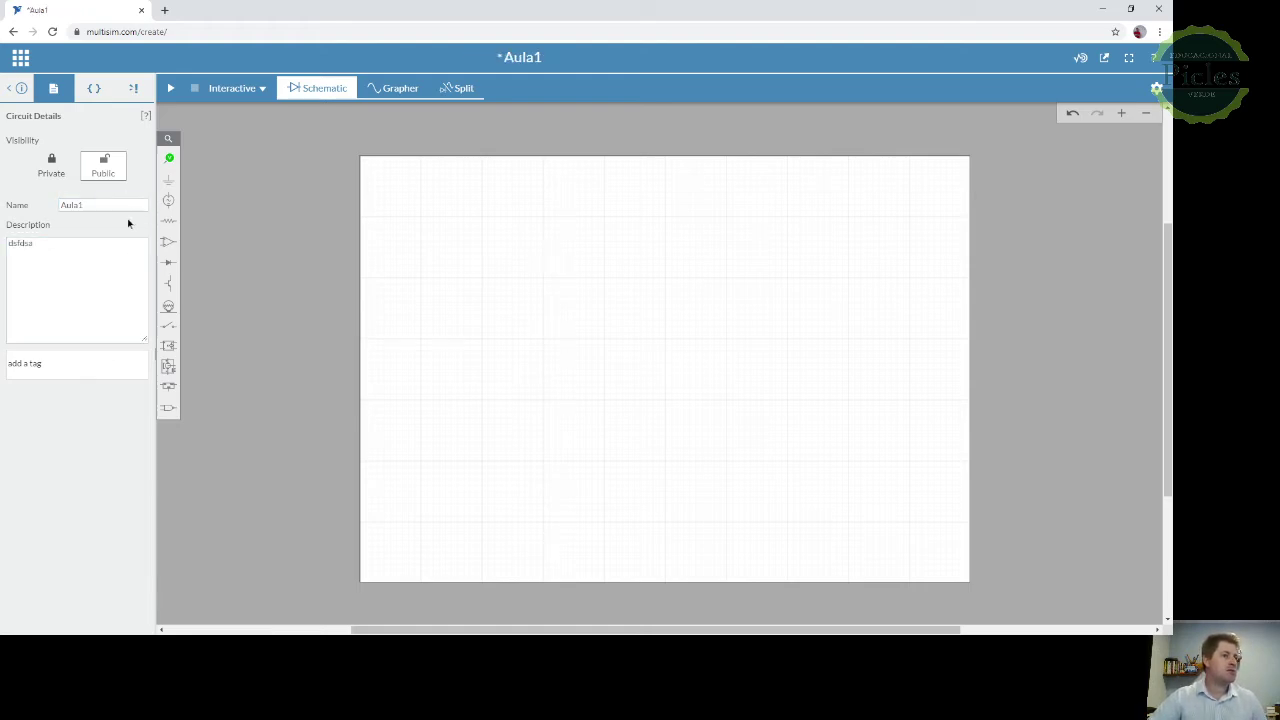
left_click(94, 88)
left_click(60, 88)
left_click(24, 89)
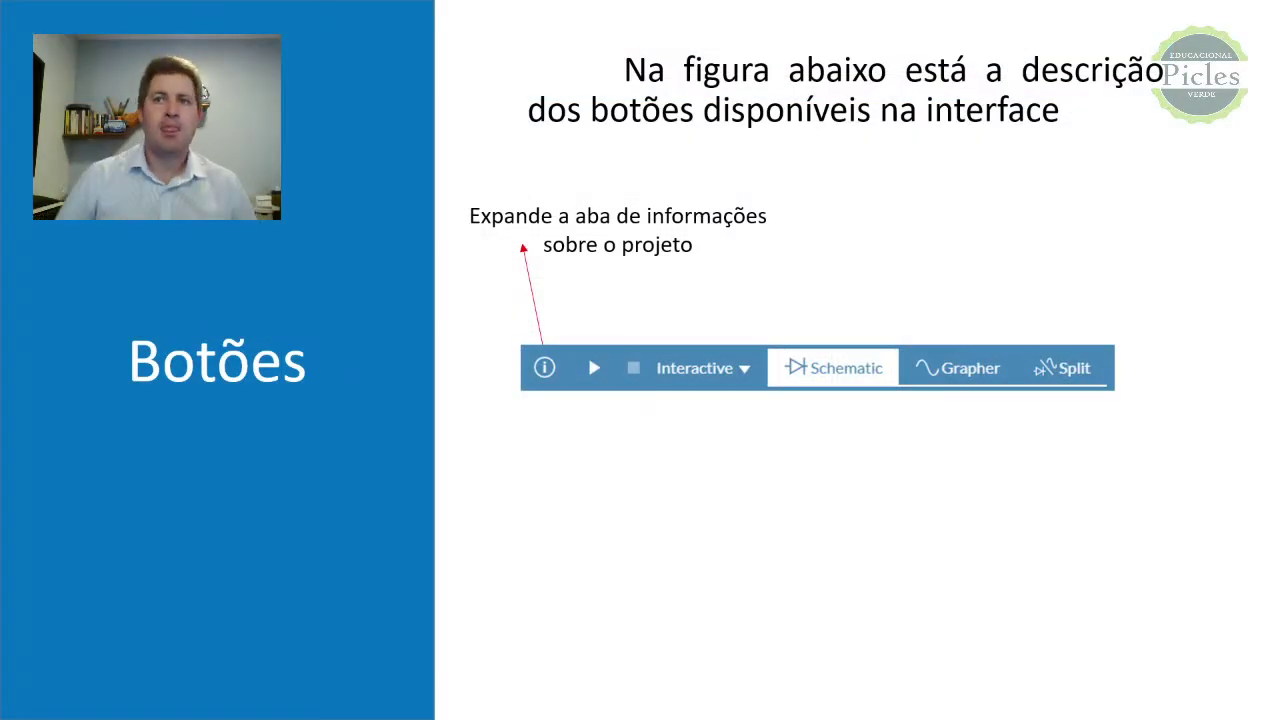
key("Right")
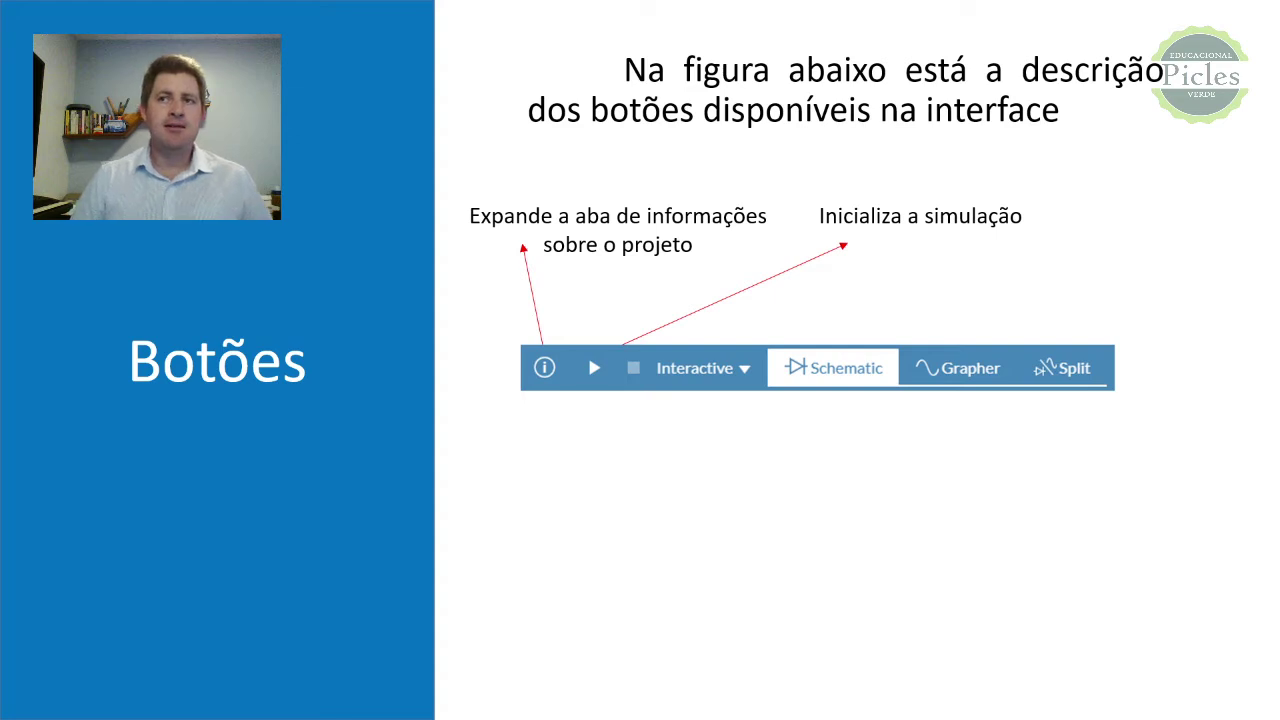
key("Right")
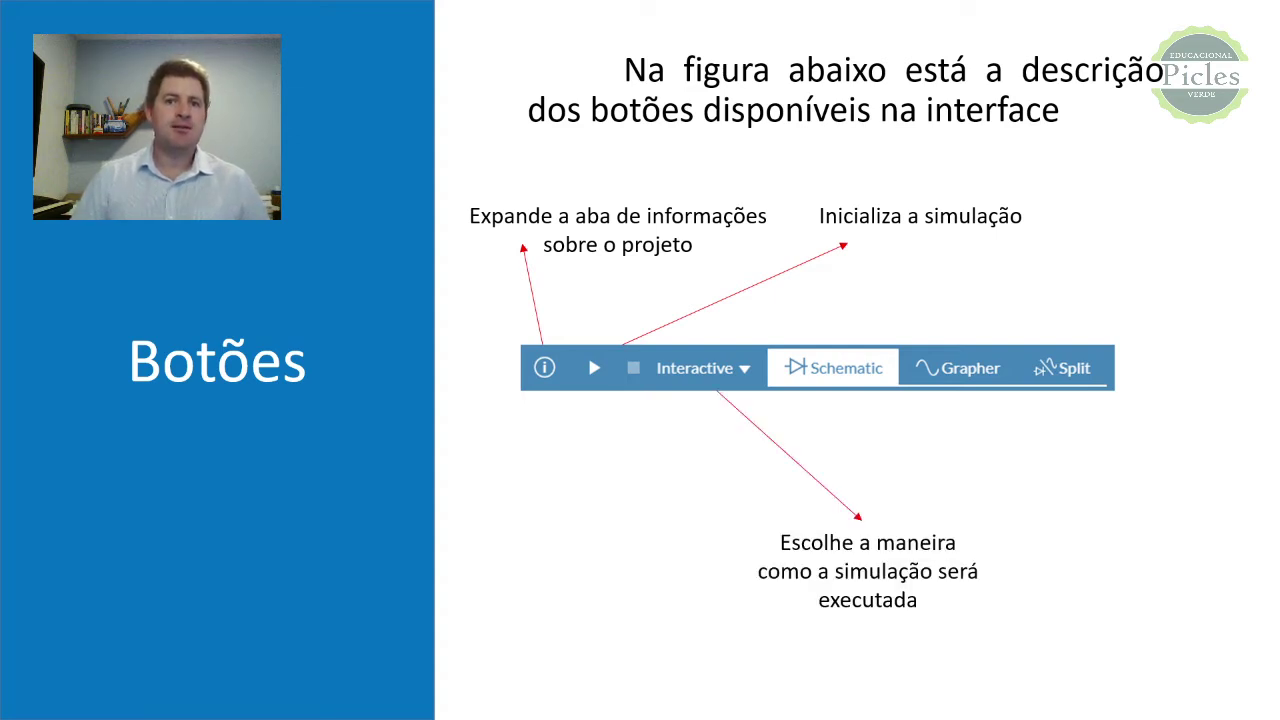
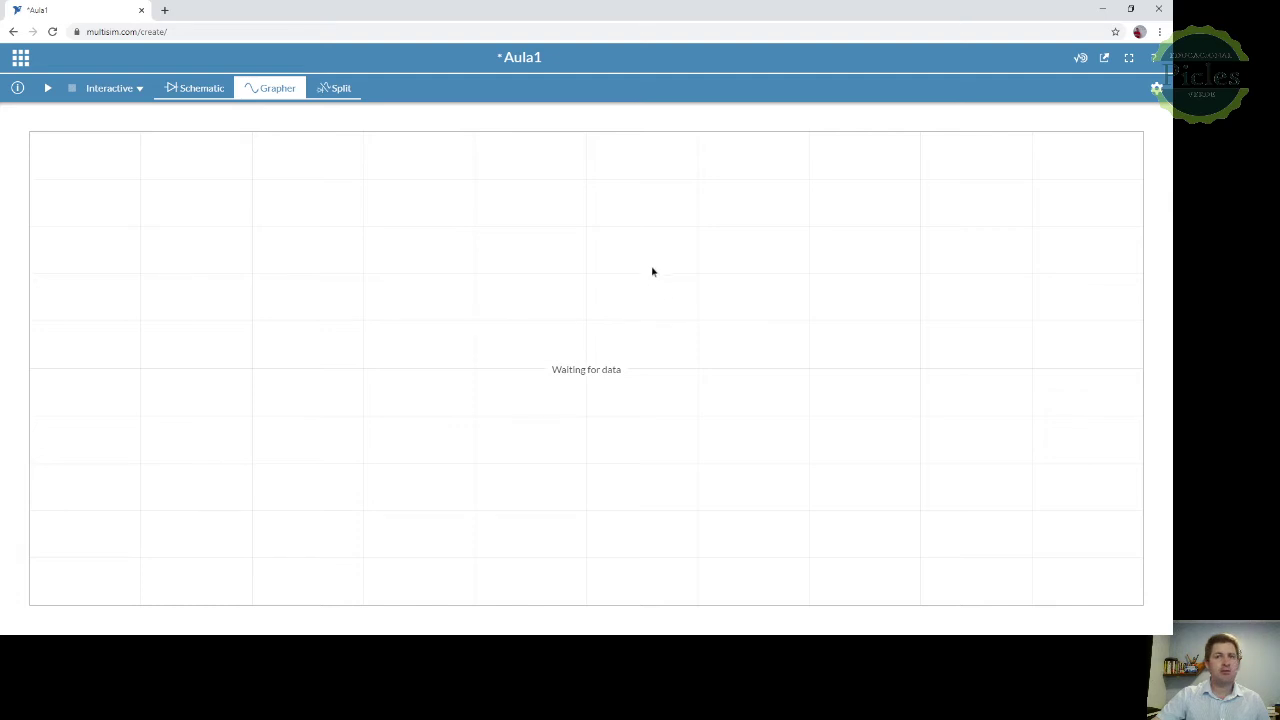
Step: Compare the Split, Schematic and Grapher views of the circuit, and return to the Schematic view
left_click(327, 87)
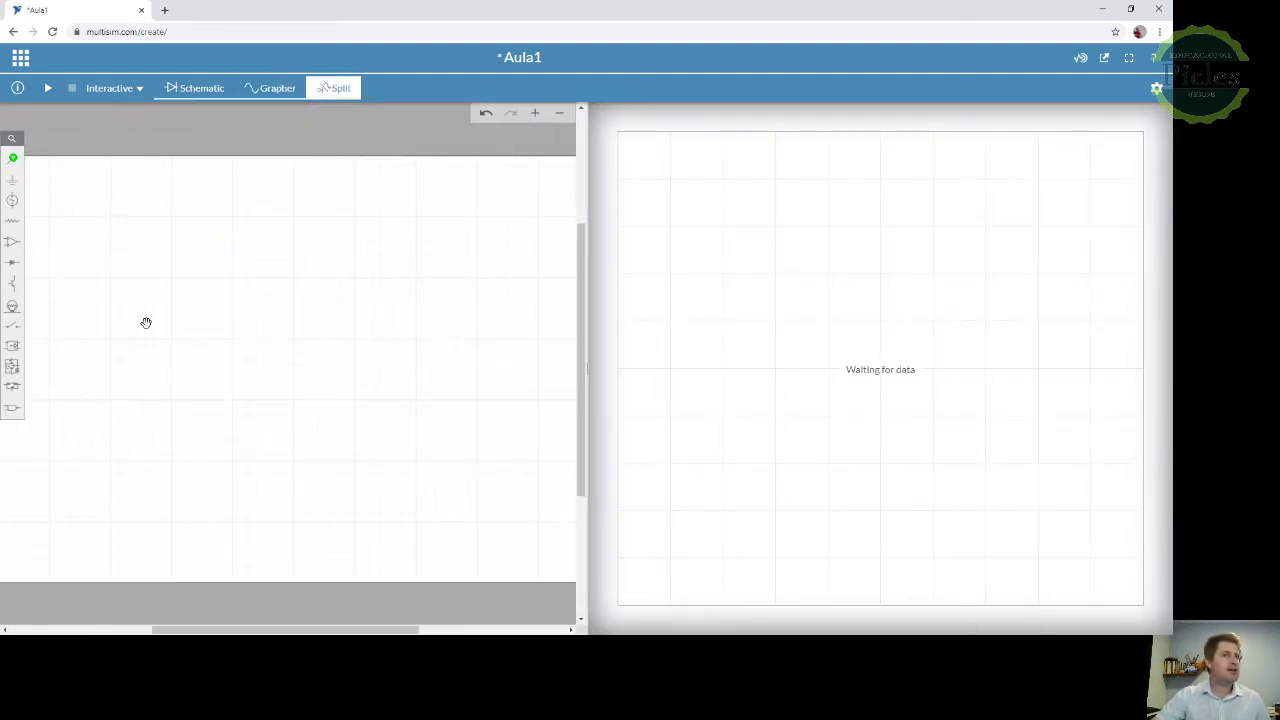
left_click(199, 88)
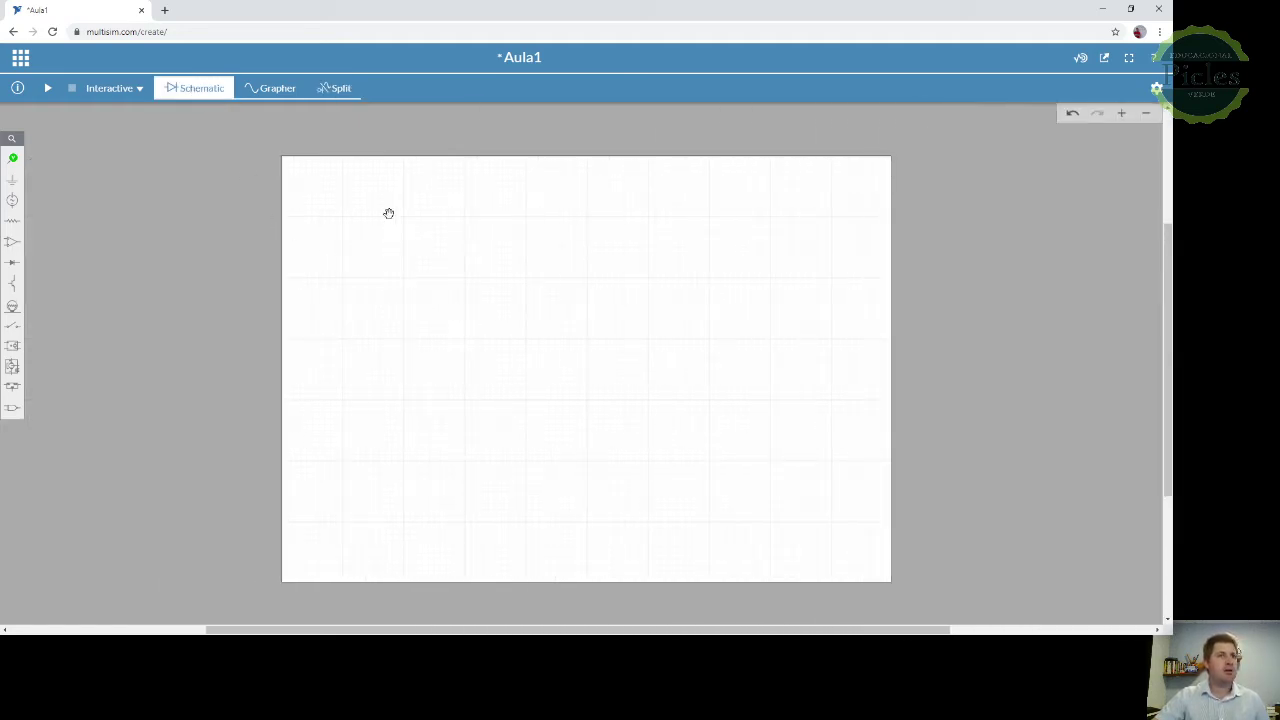
left_click(267, 89)
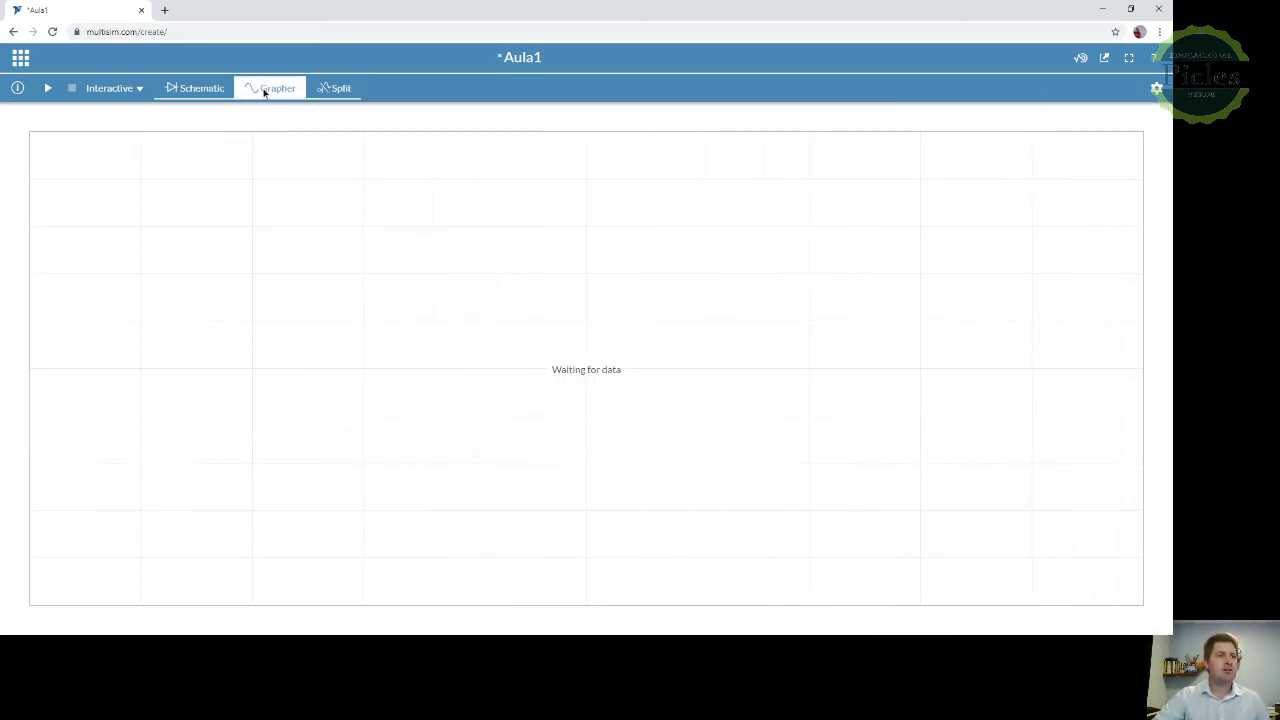
left_click(340, 93)
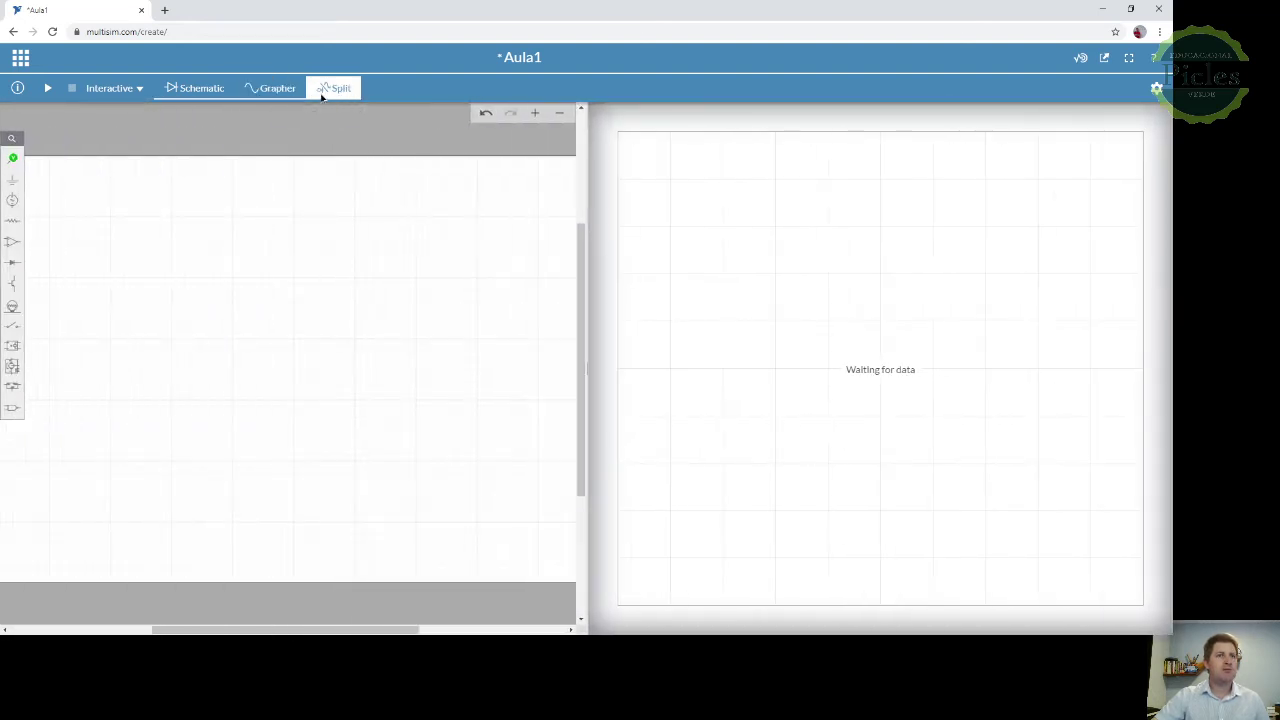
left_click(223, 91)
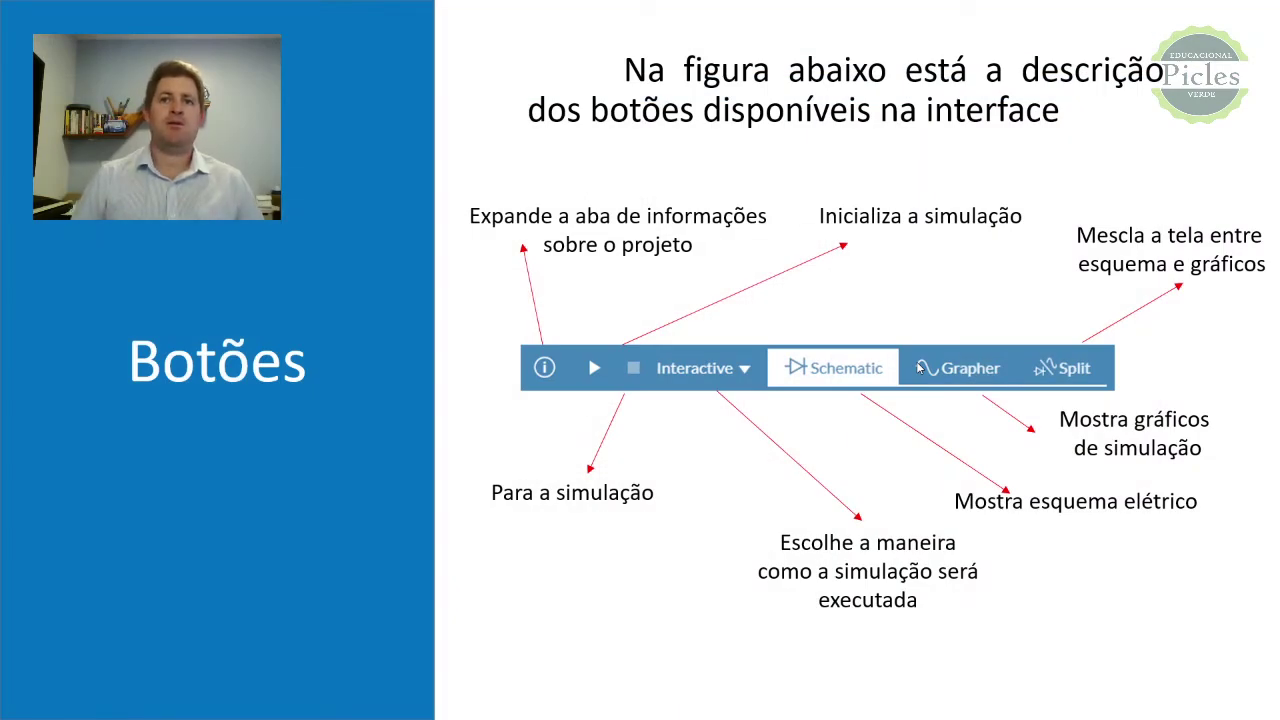
key("Right")
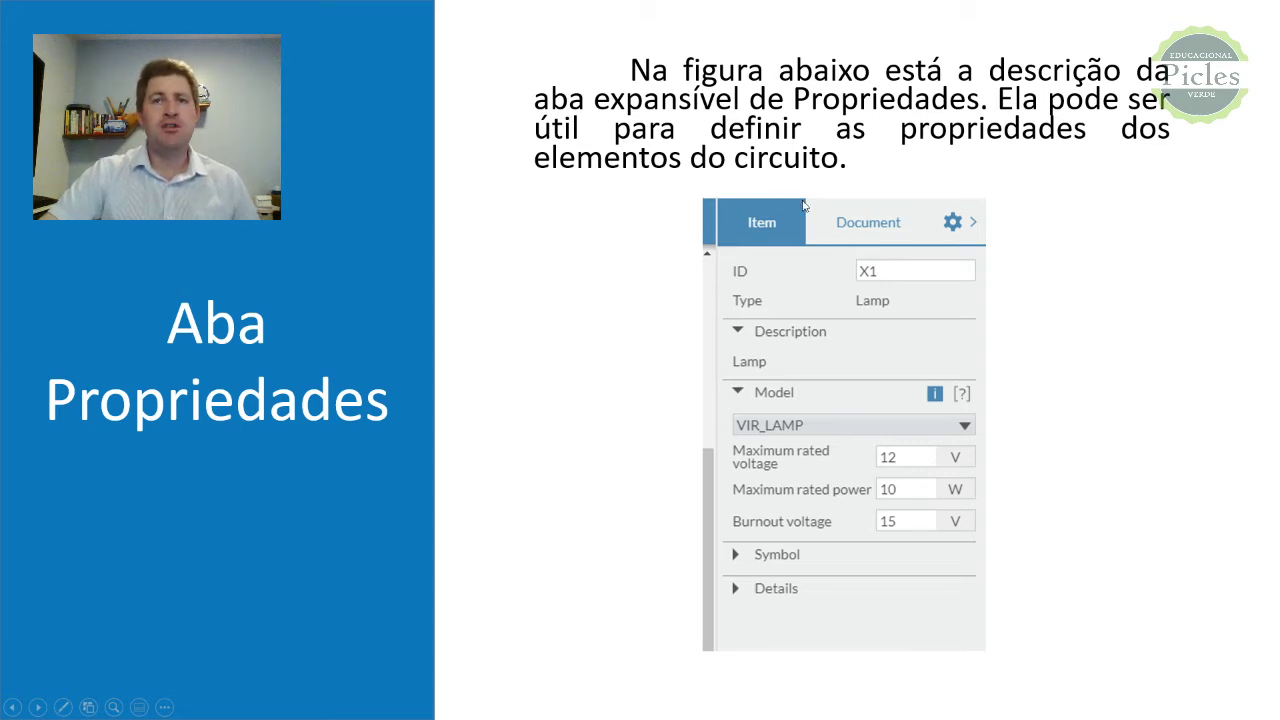
left_click(1102, 167)
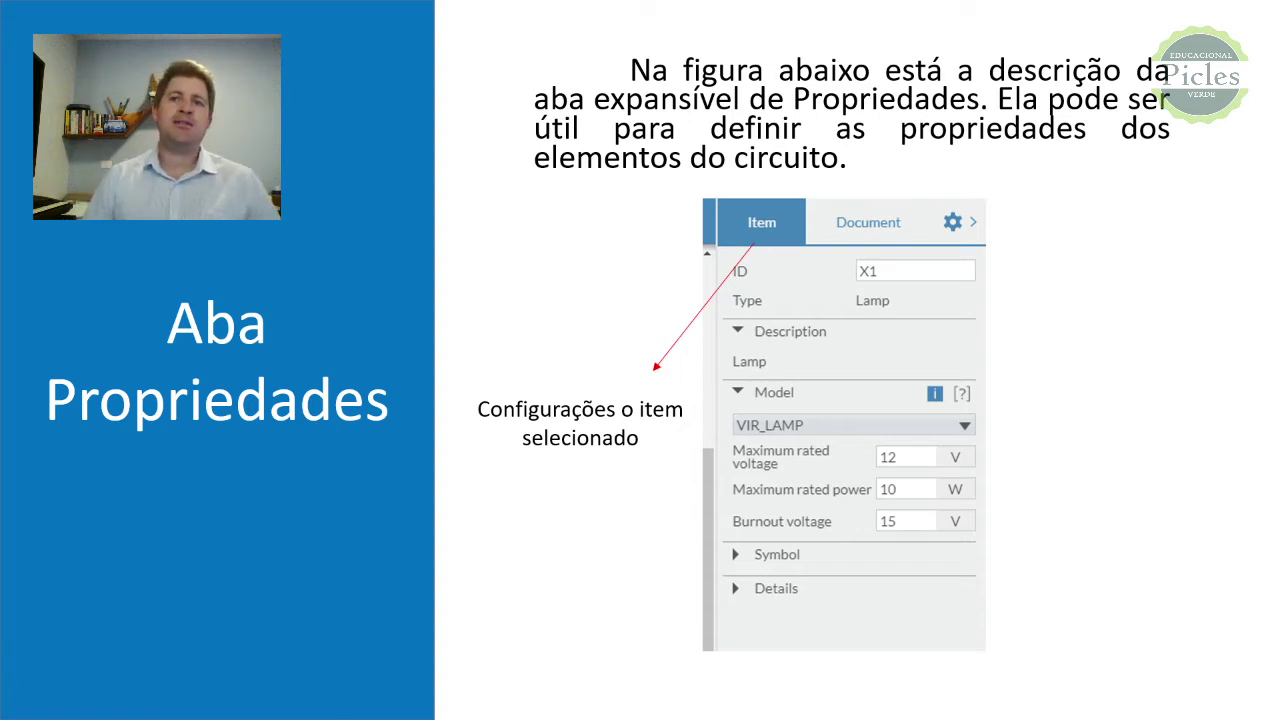
key("Right")
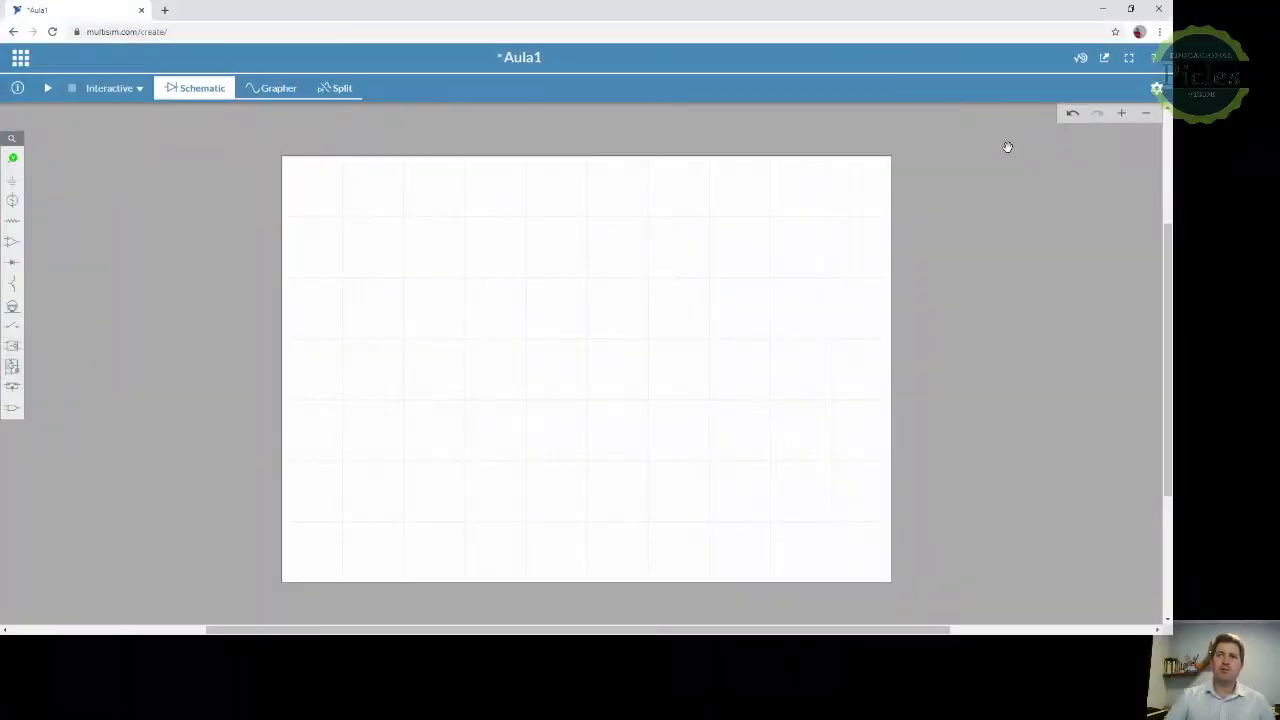
Step: Place a ground connector on the schematic and move it to the sheet's upper middle
left_click(17, 181)
left_click(398, 253)
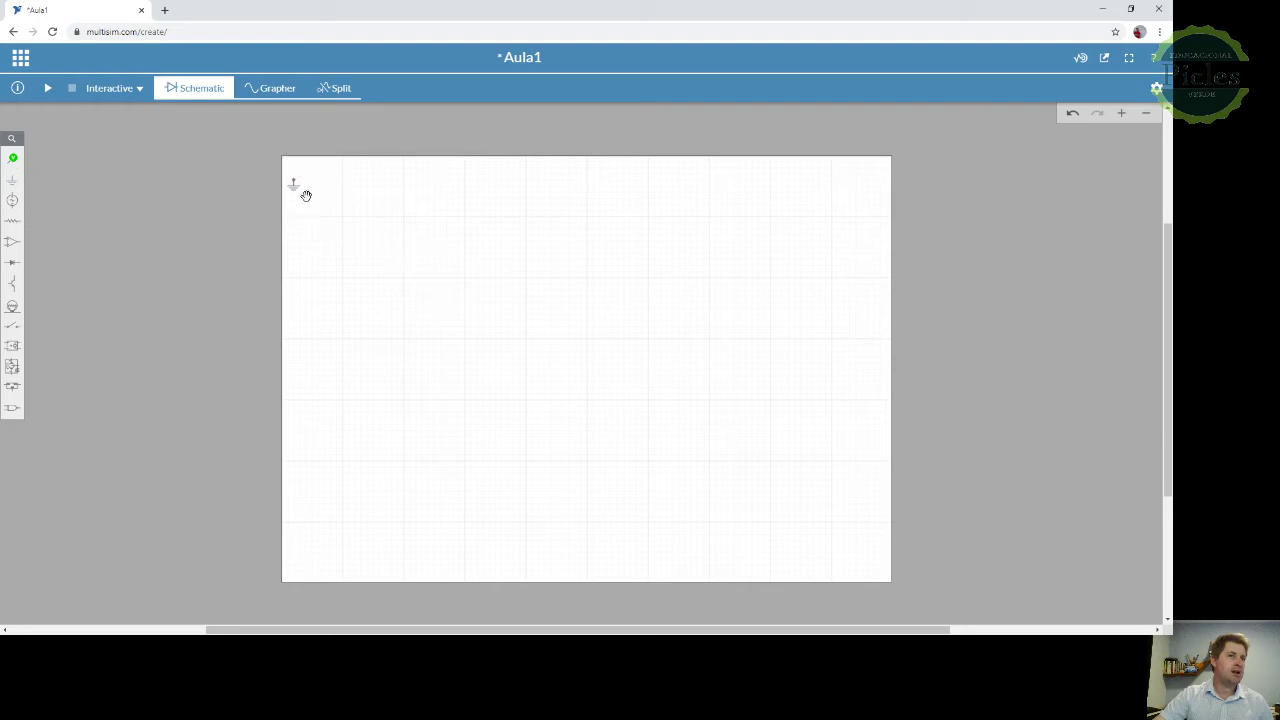
left_click_drag(294, 184, 482, 260)
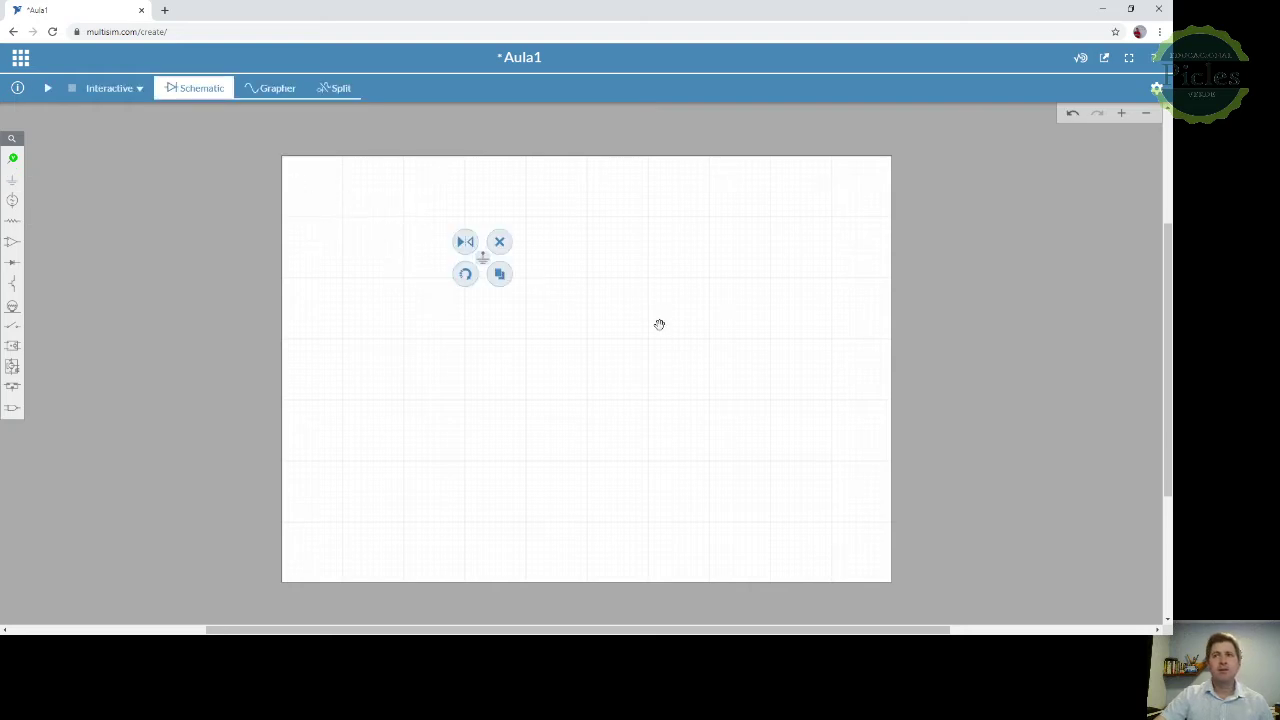
left_click(575, 296)
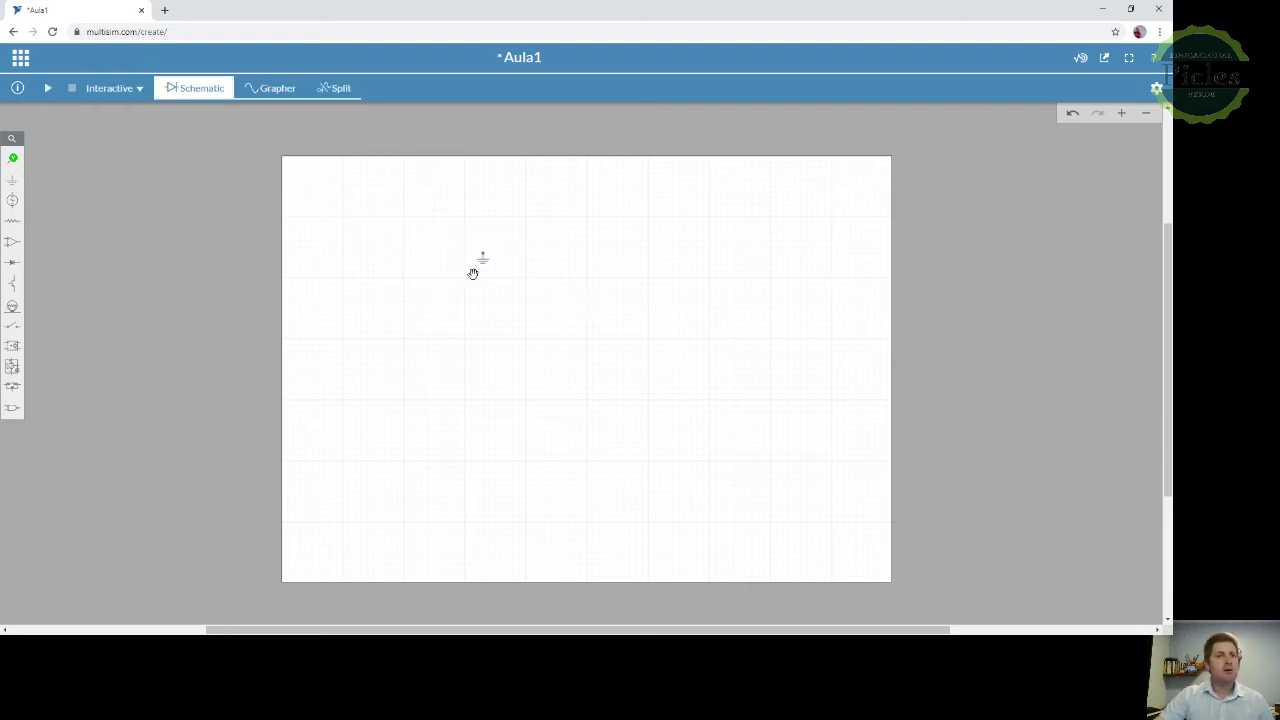
Step: Expand the properties of the ground connector and view both the document and the item settings
left_click(478, 260)
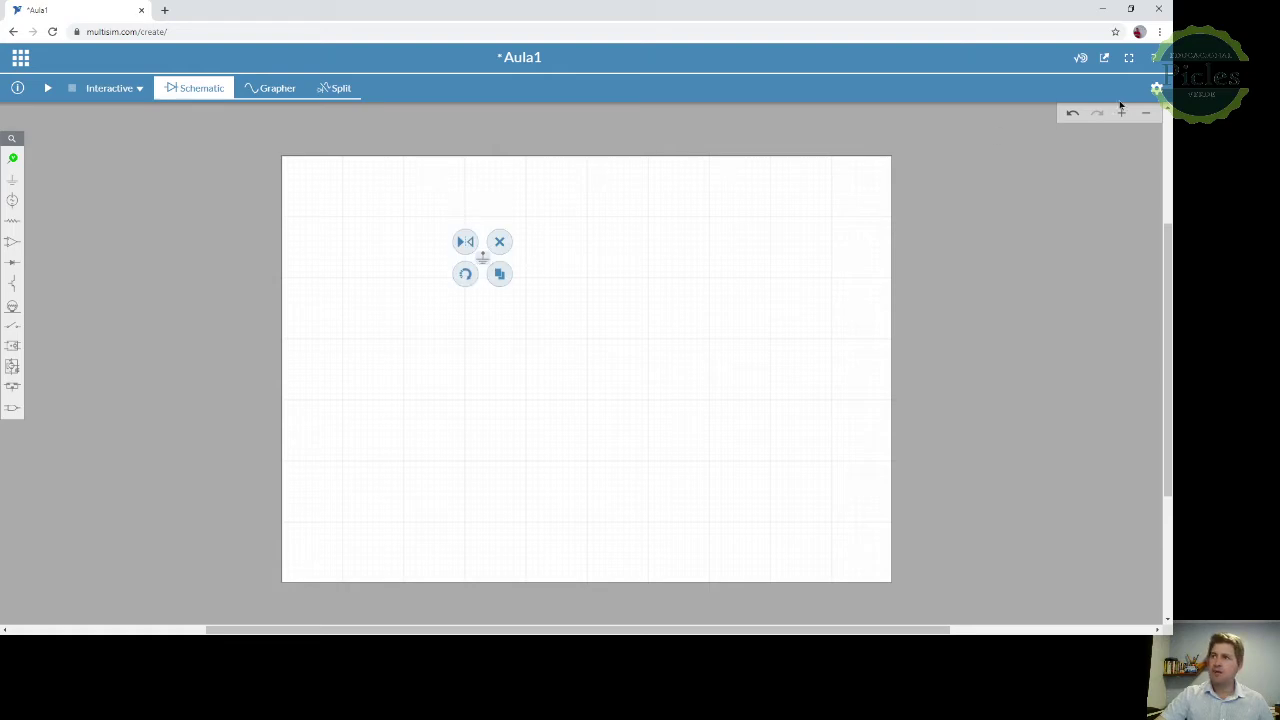
left_click(1155, 90)
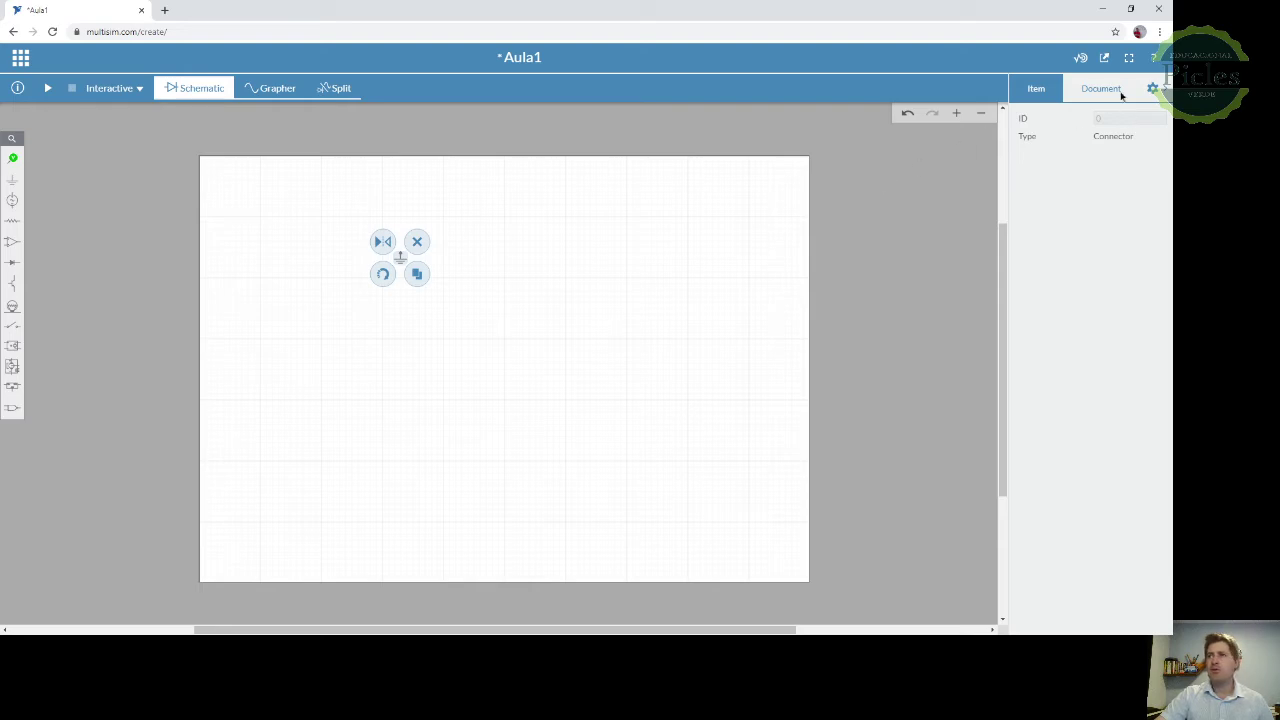
left_click(1102, 92)
left_click(1037, 92)
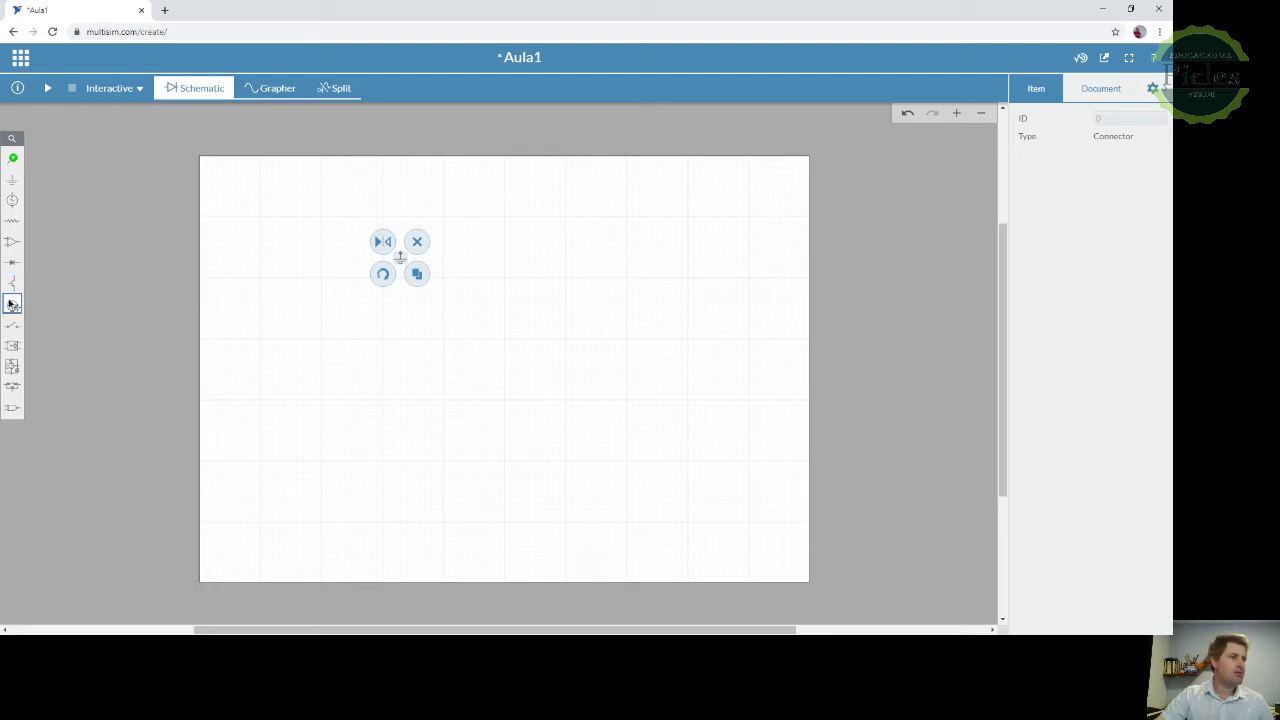
Step: Place a lamp near the middle of the sheet, below and to the right of the ground connector
mouse_move(12, 305)
left_click_drag(57, 329, 541, 322)
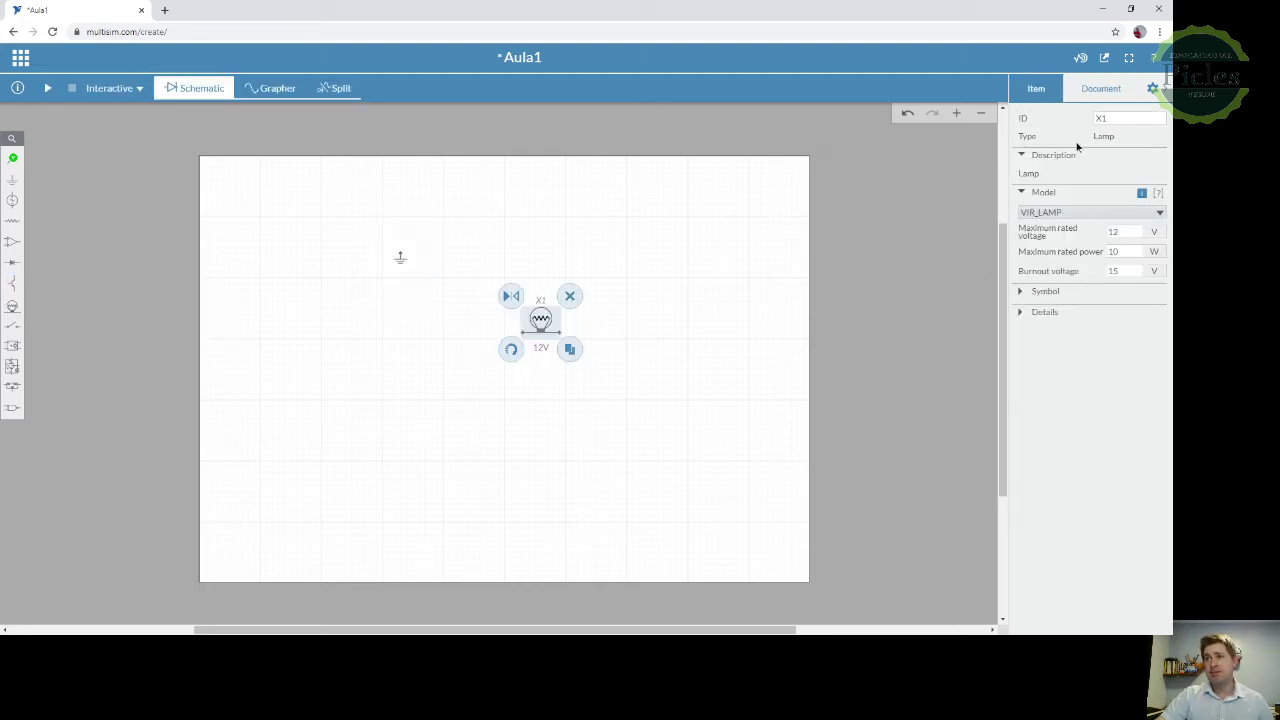
Step: Examine the document settings, including the simulation types, initial conditions and logic level modes, and return to the lamp's item properties
left_click(1099, 89)
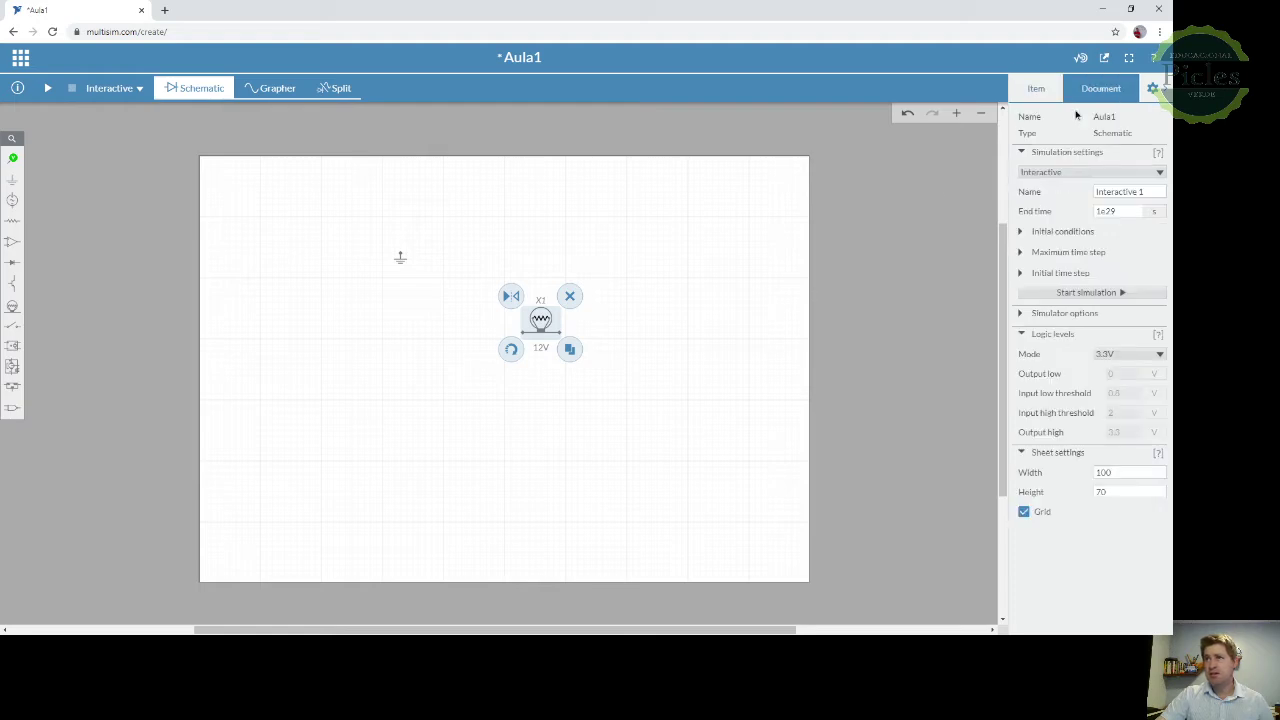
left_click(1157, 175)
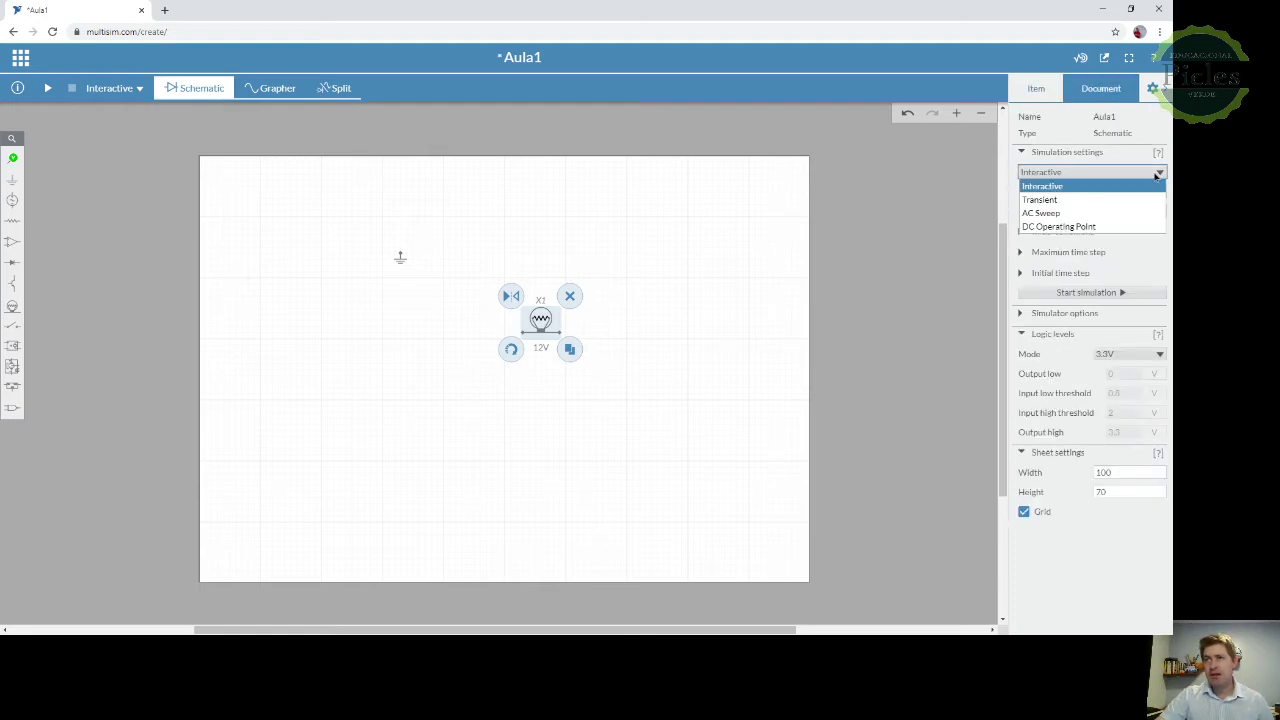
left_click(1157, 175)
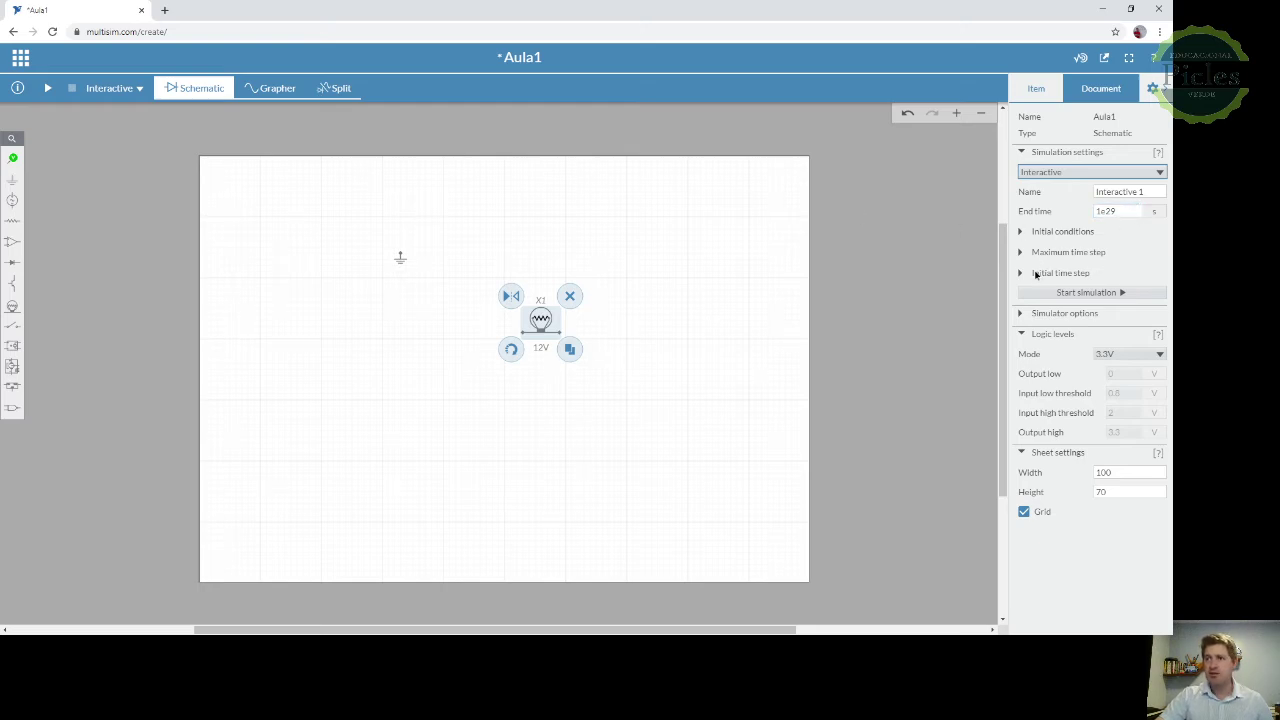
left_click(1019, 232)
left_click(1107, 292)
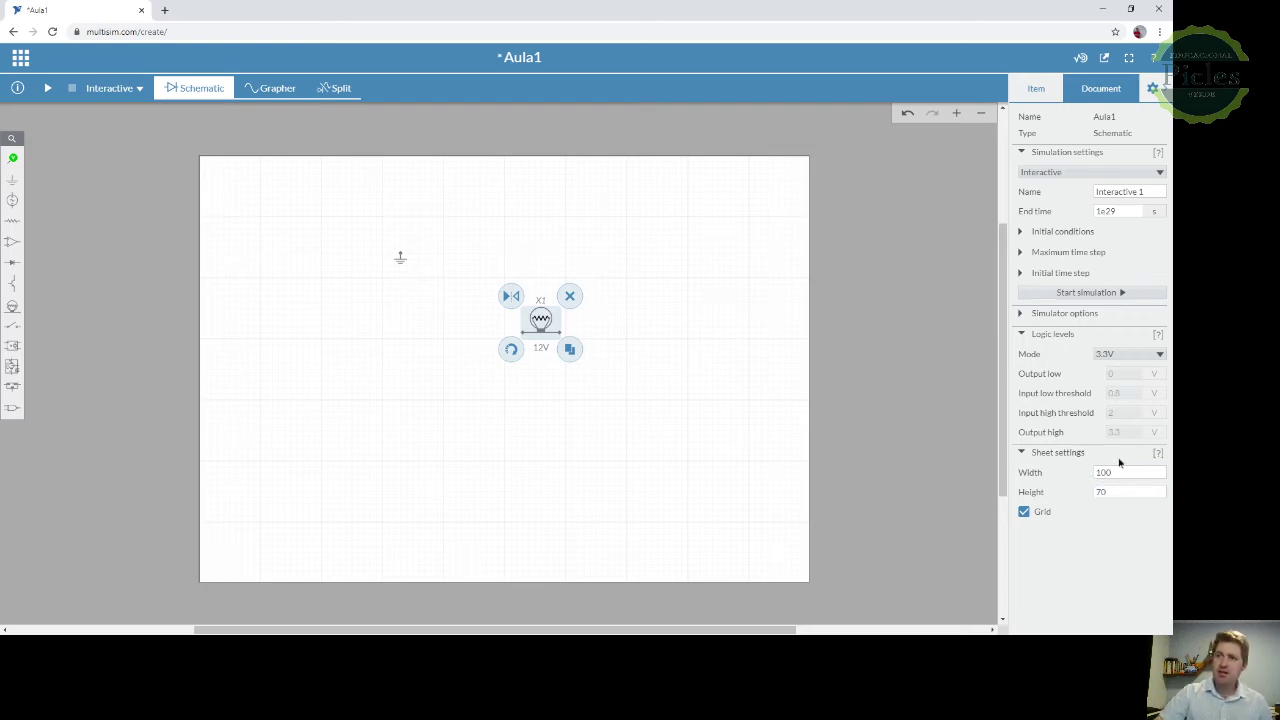
left_click(1161, 356)
left_click(1161, 356)
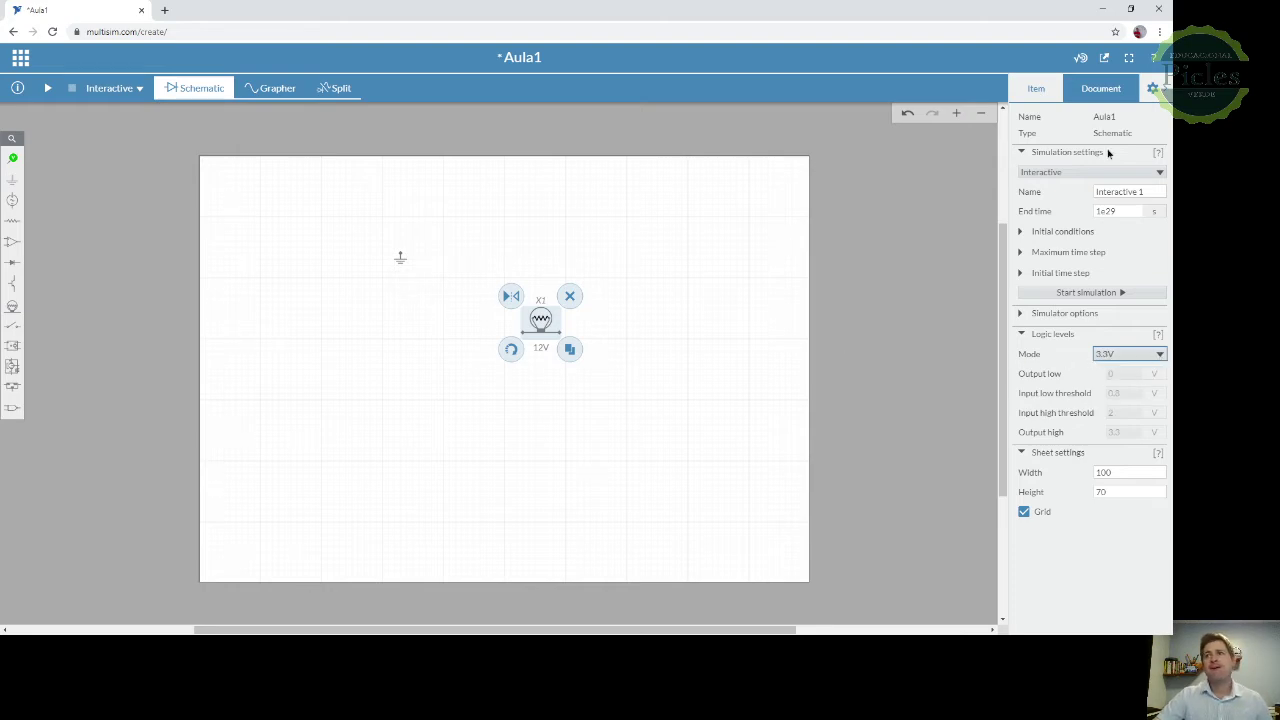
left_click(1040, 90)
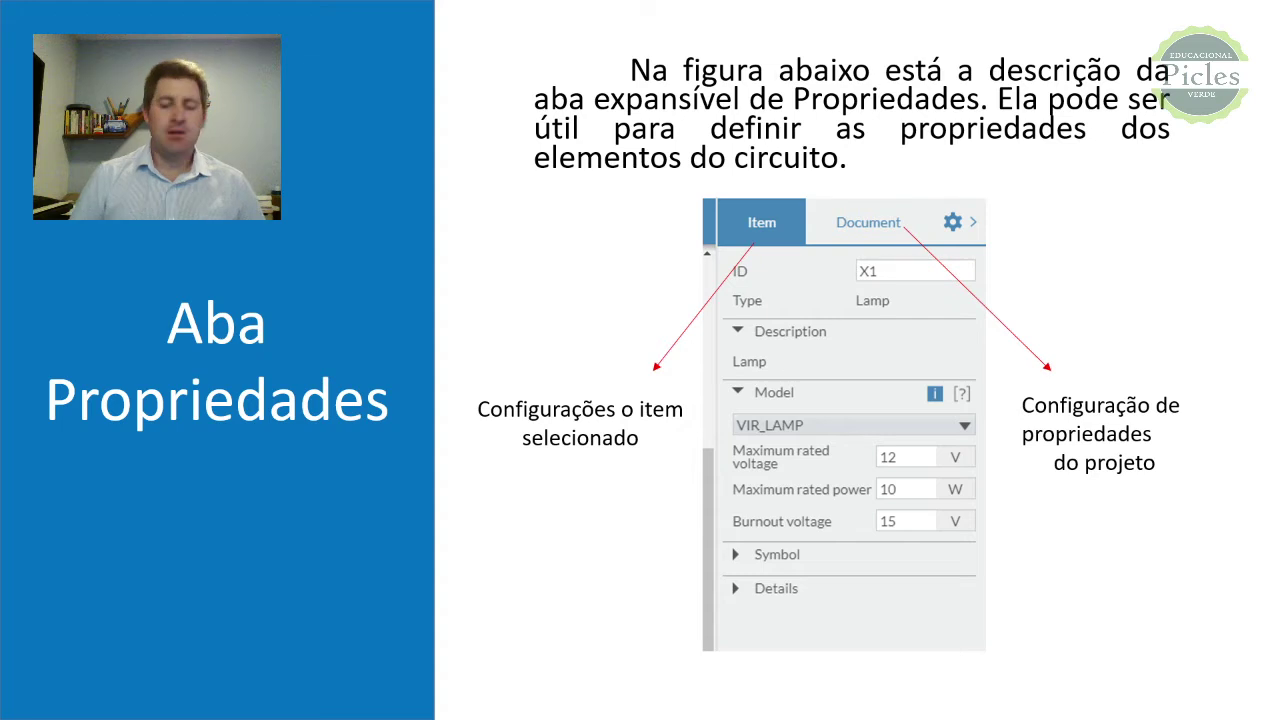
key("Right")
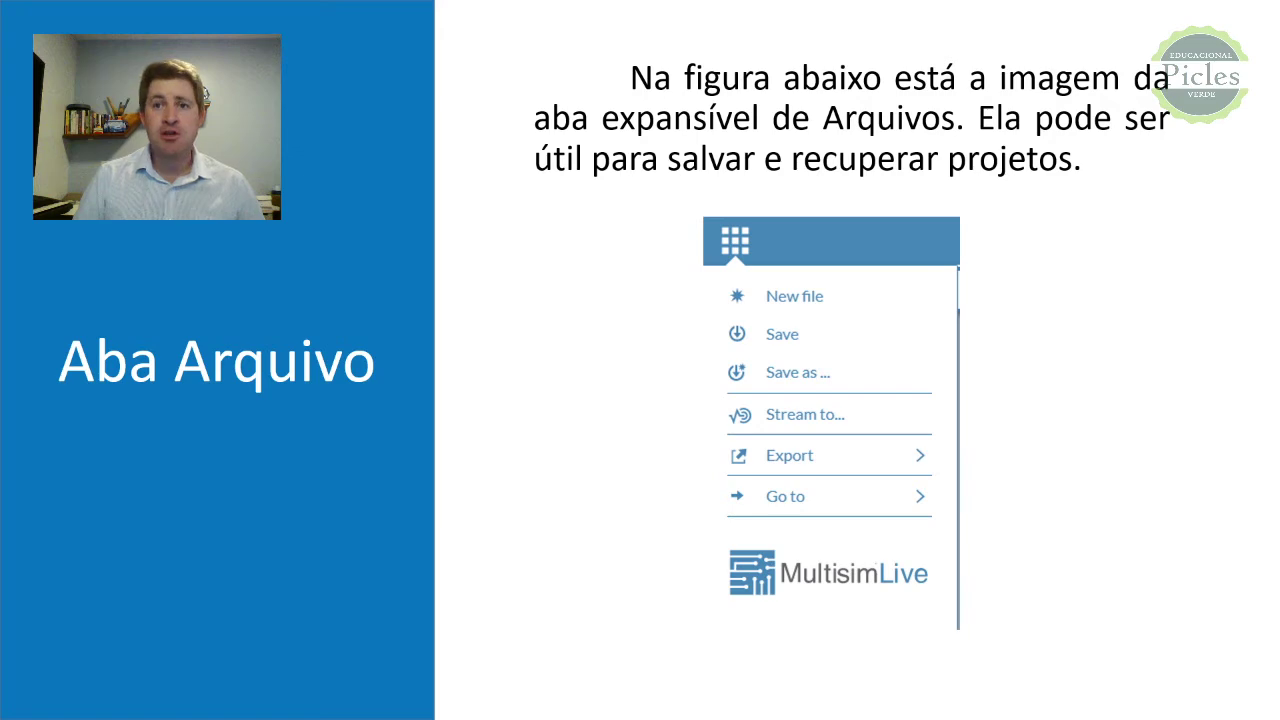
key("Right")
key("Left")
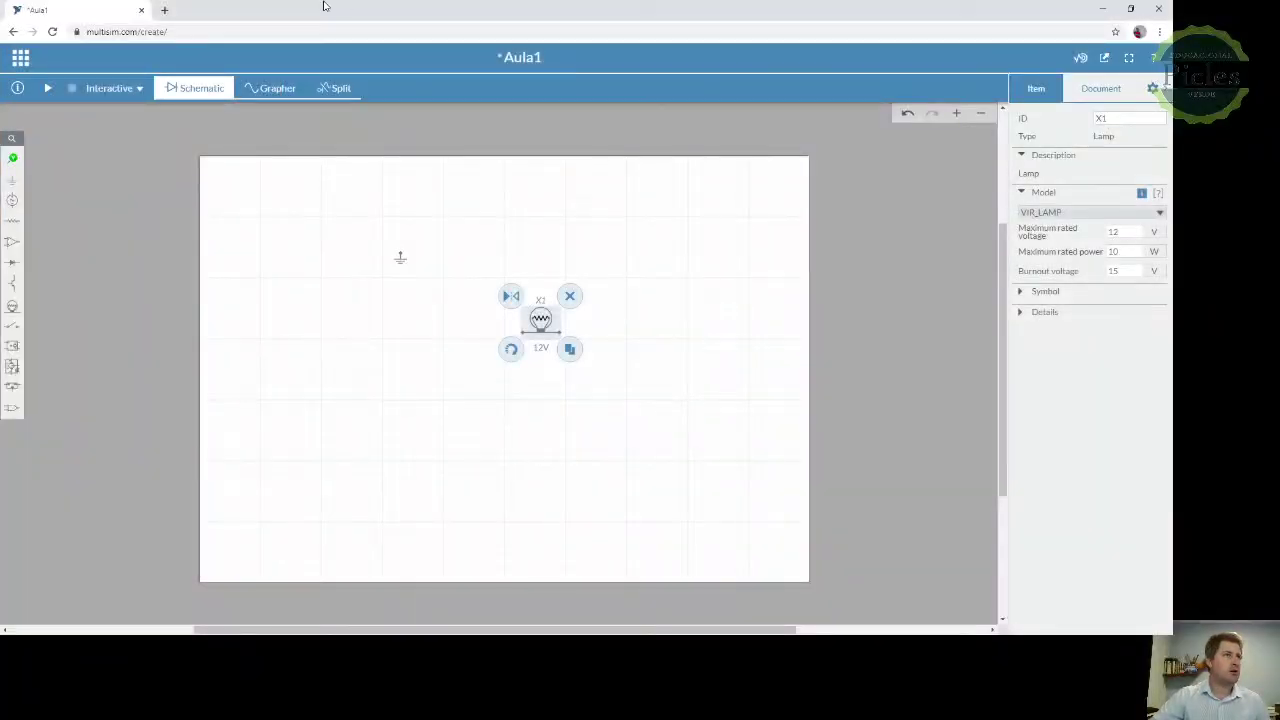
Step: View the options for streaming probe data to MeasurementsLive and cancel them
left_click(20, 57)
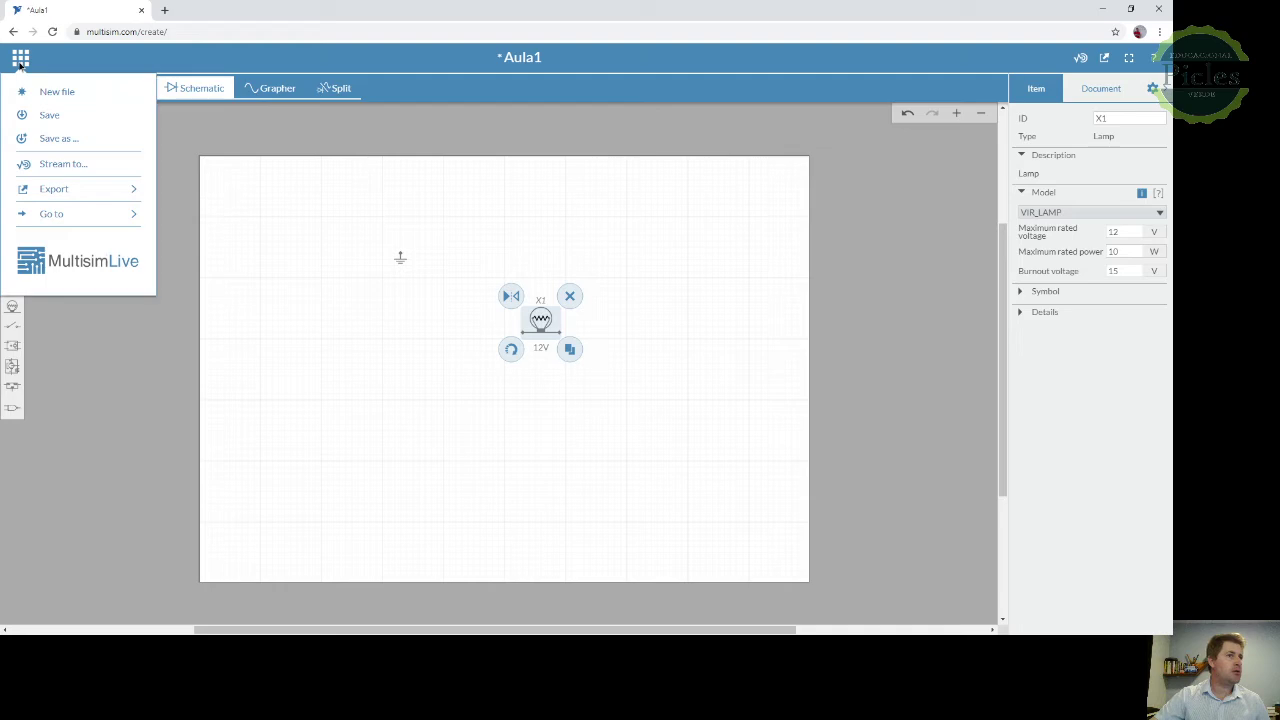
left_click(78, 164)
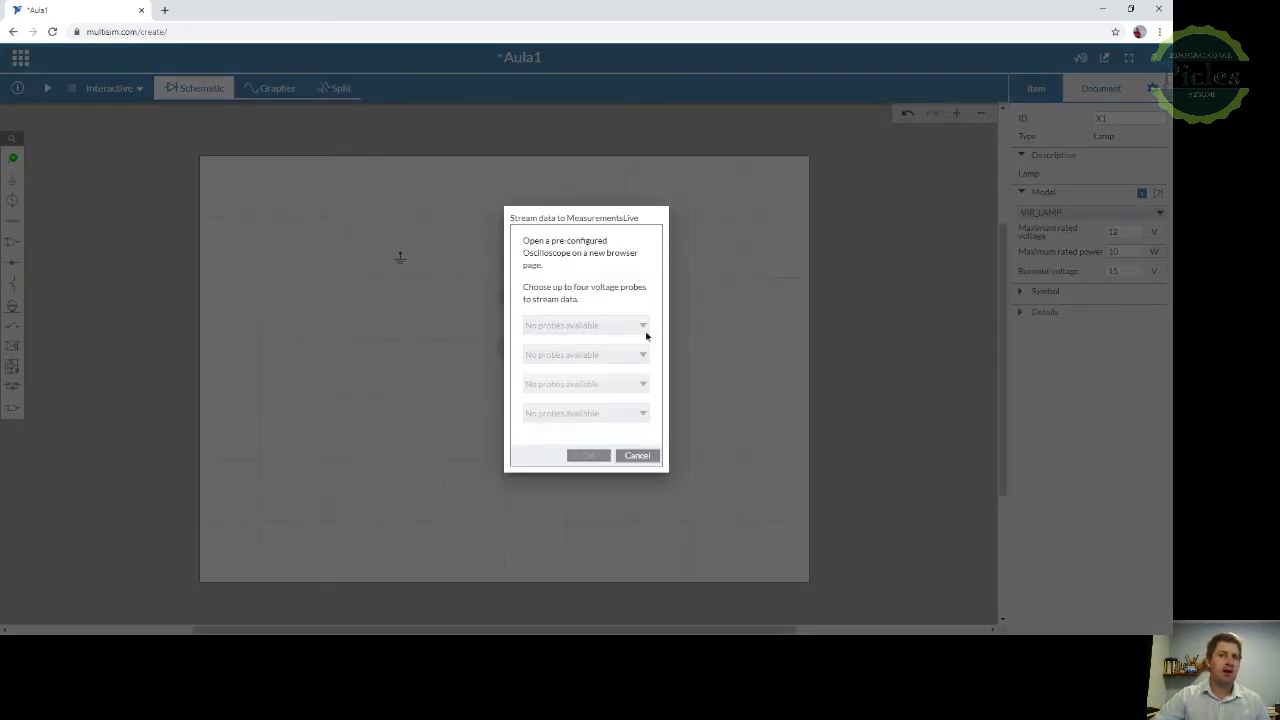
left_click(628, 455)
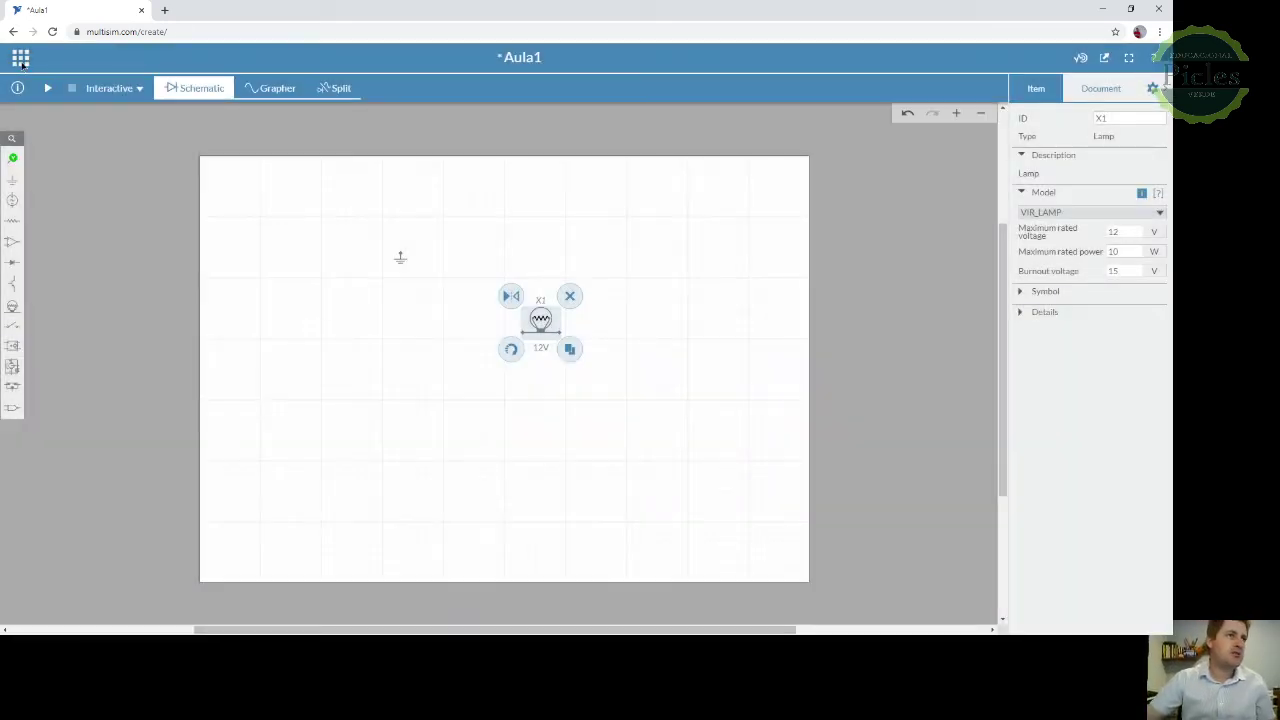
Step: Save the Aula1 circuit
left_click(20, 58)
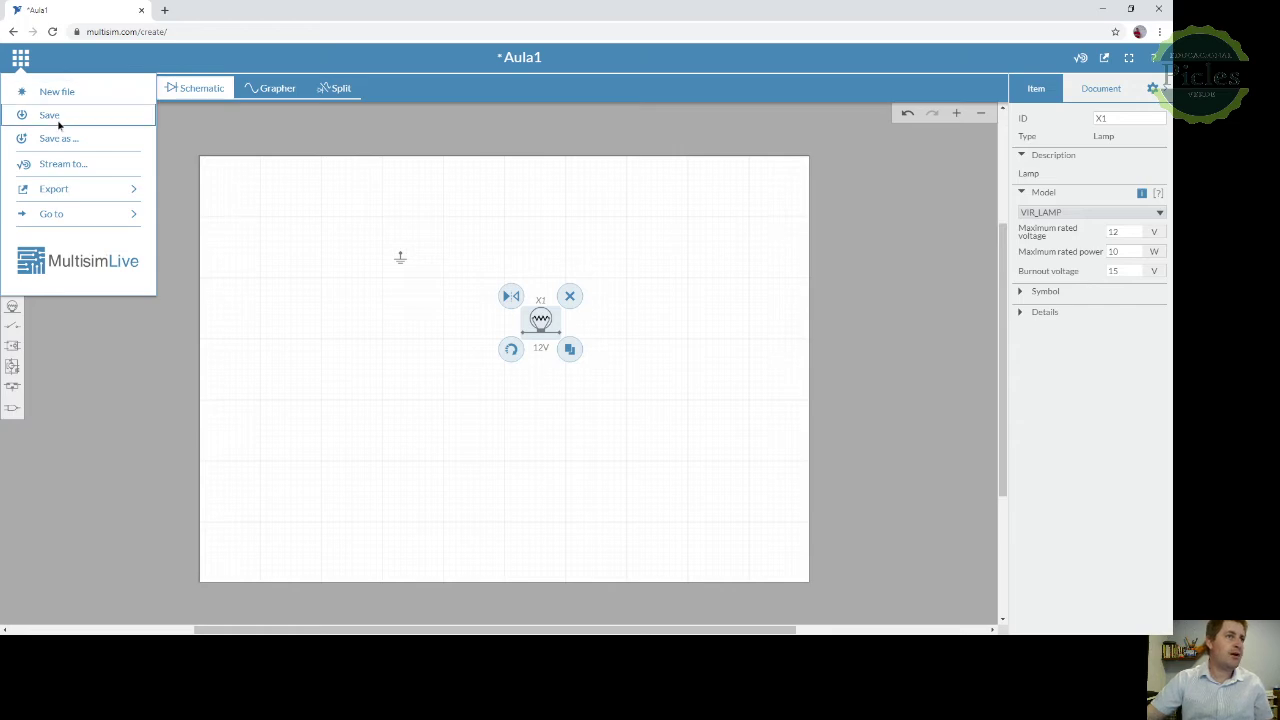
left_click(236, 135)
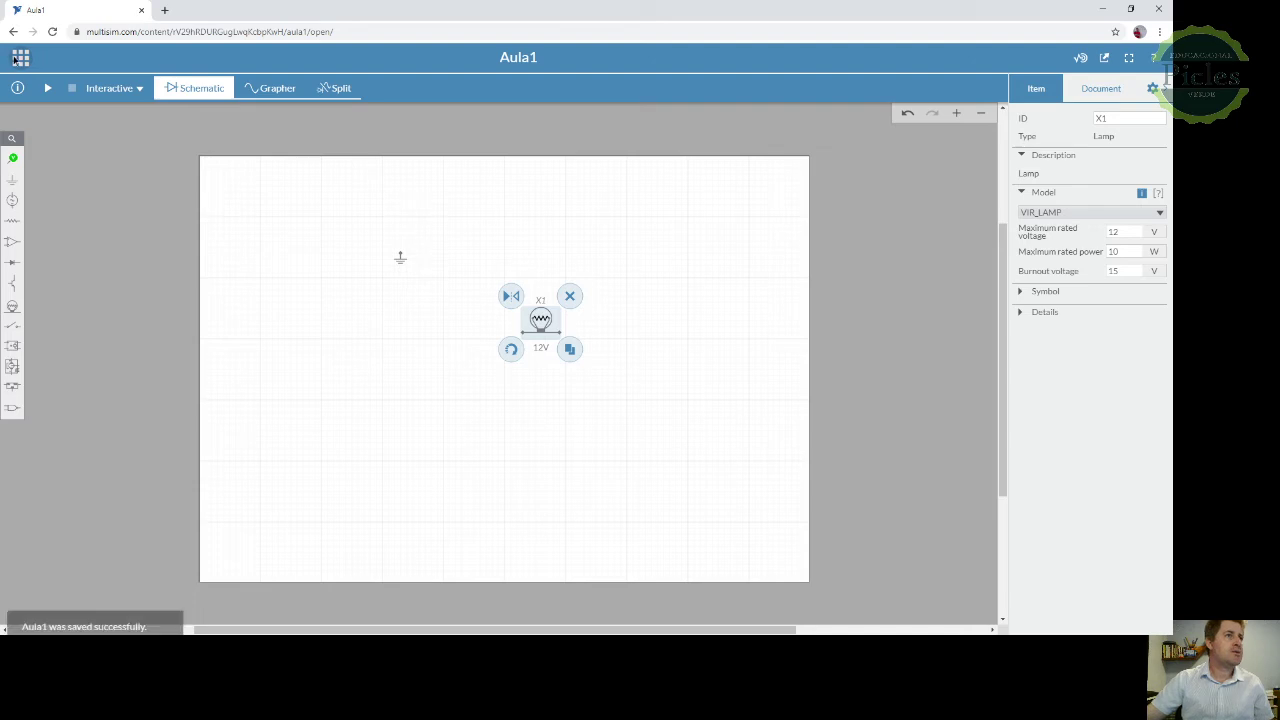
Step: Delete the lamp from the schematic
left_click(494, 388)
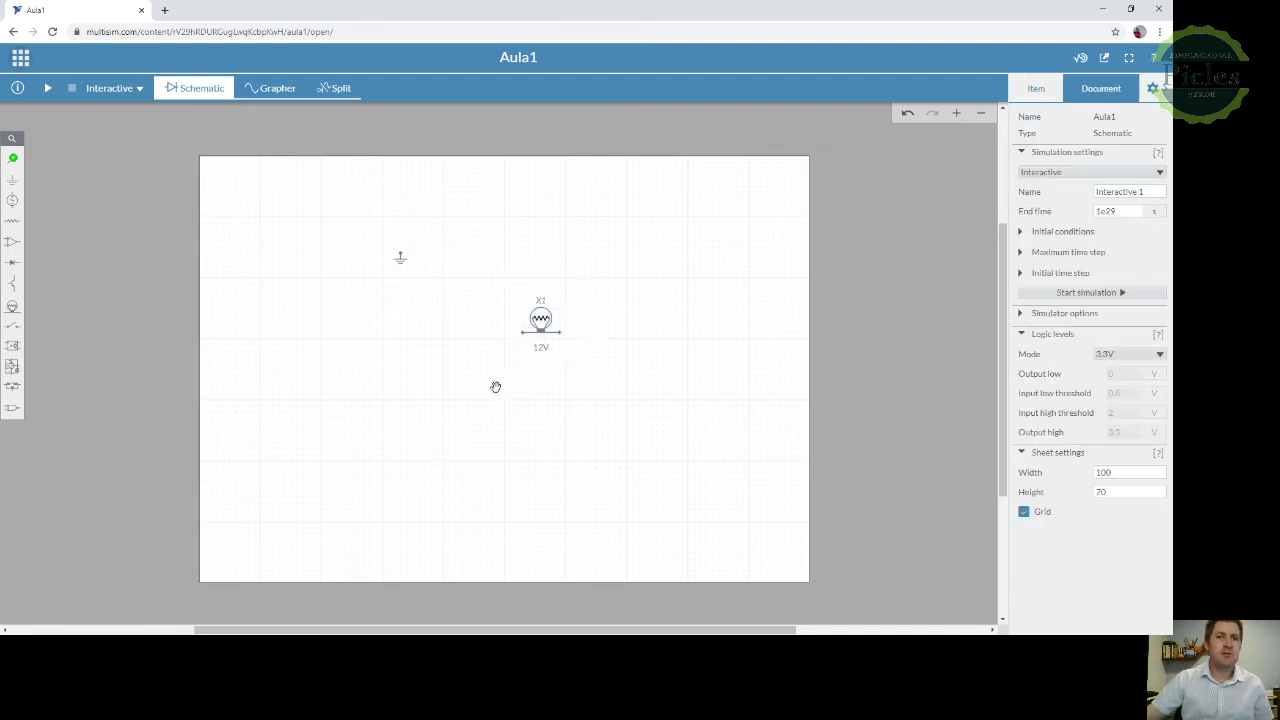
left_click(556, 316)
left_click(571, 299)
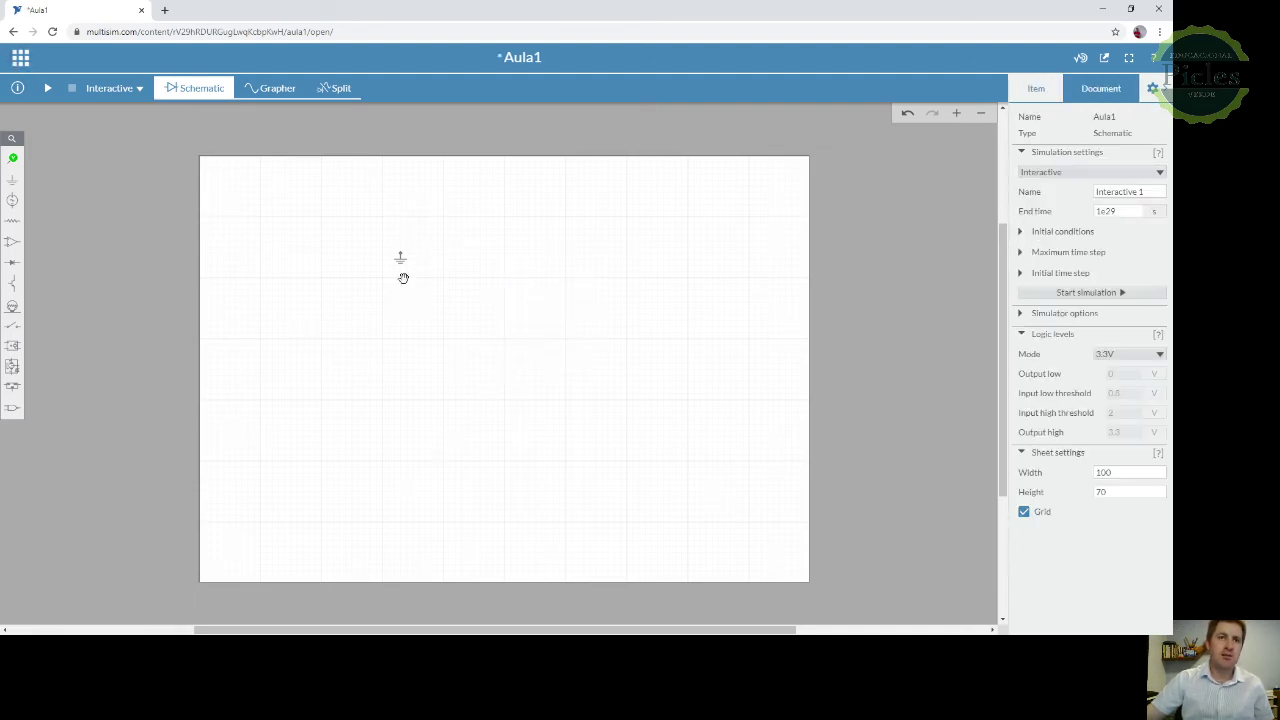
Step: Delete the ground symbol from the schematic
left_click(401, 258)
left_click(418, 242)
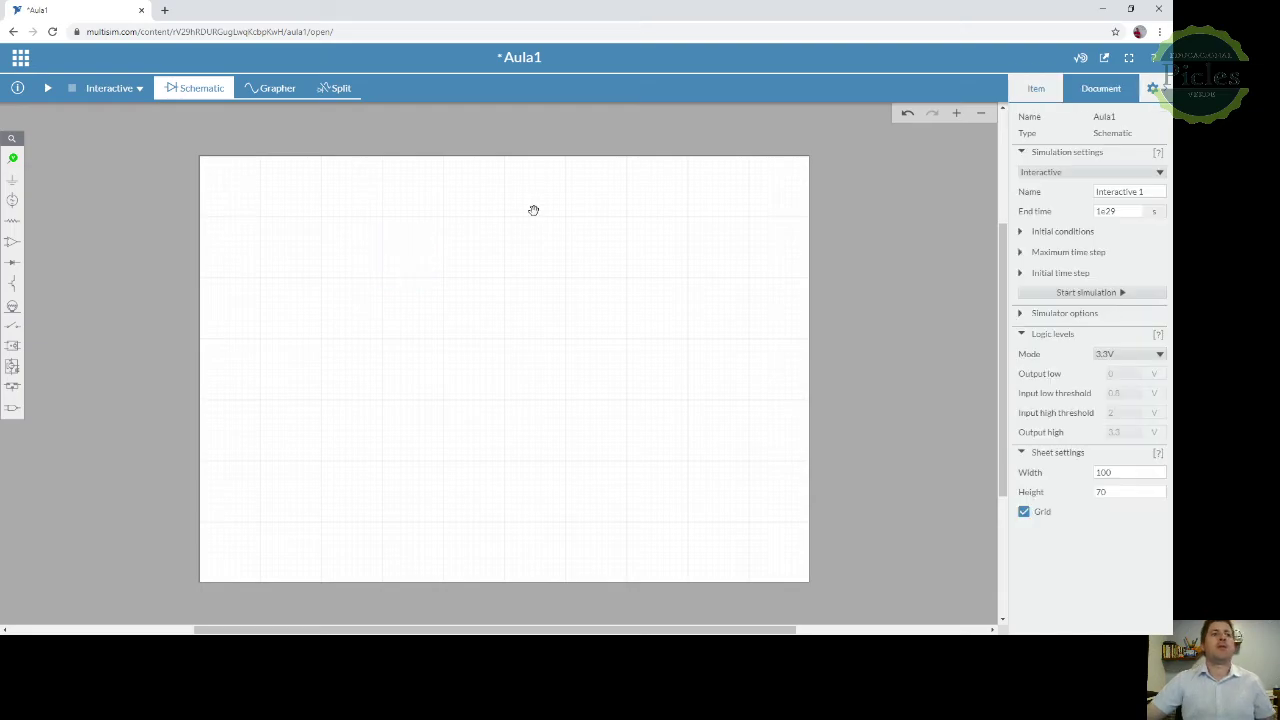
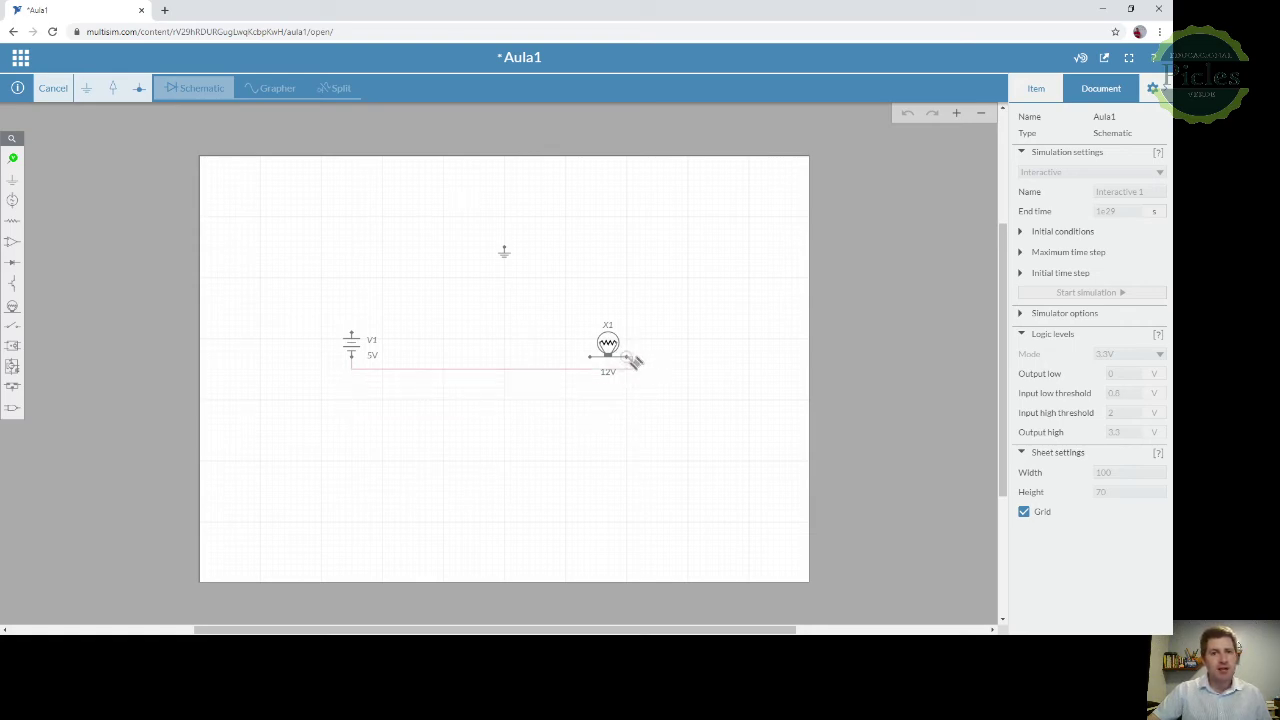
Step: Wire the source's lower terminal to the lamp's right terminal, and connect the lamp's left terminal and the source's upper terminal to ground
left_click(632, 358)
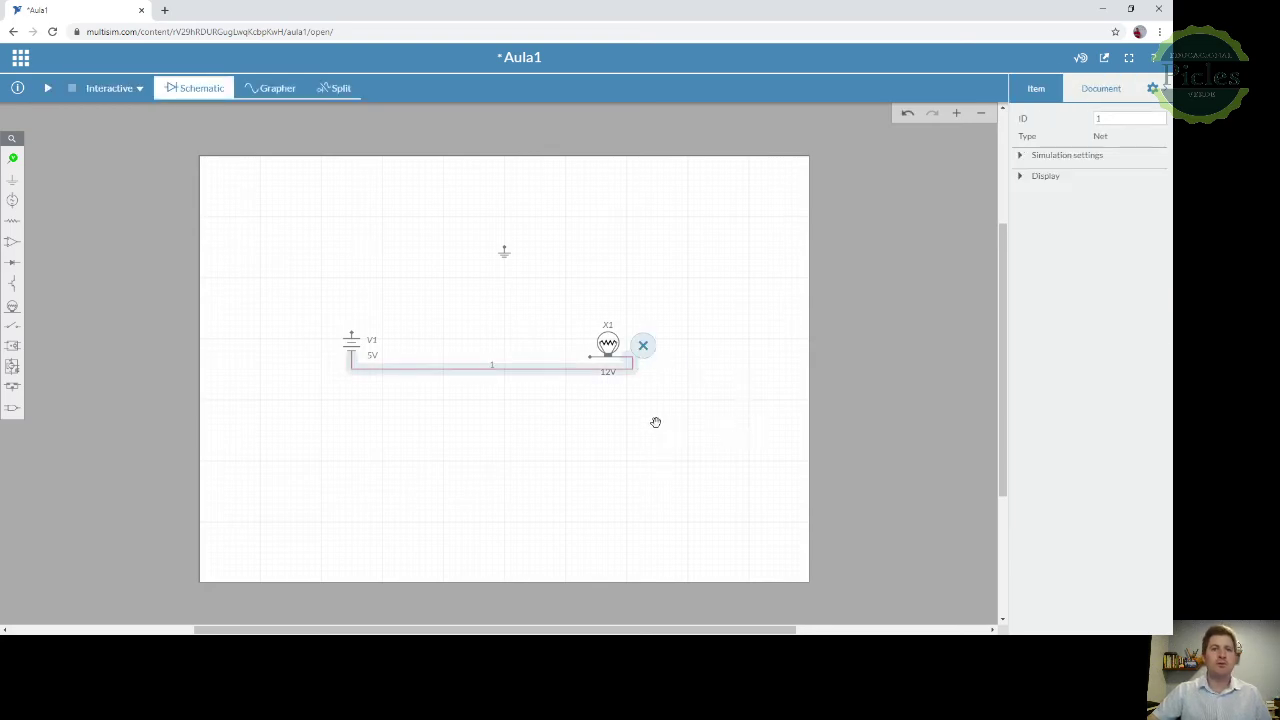
left_click(593, 358)
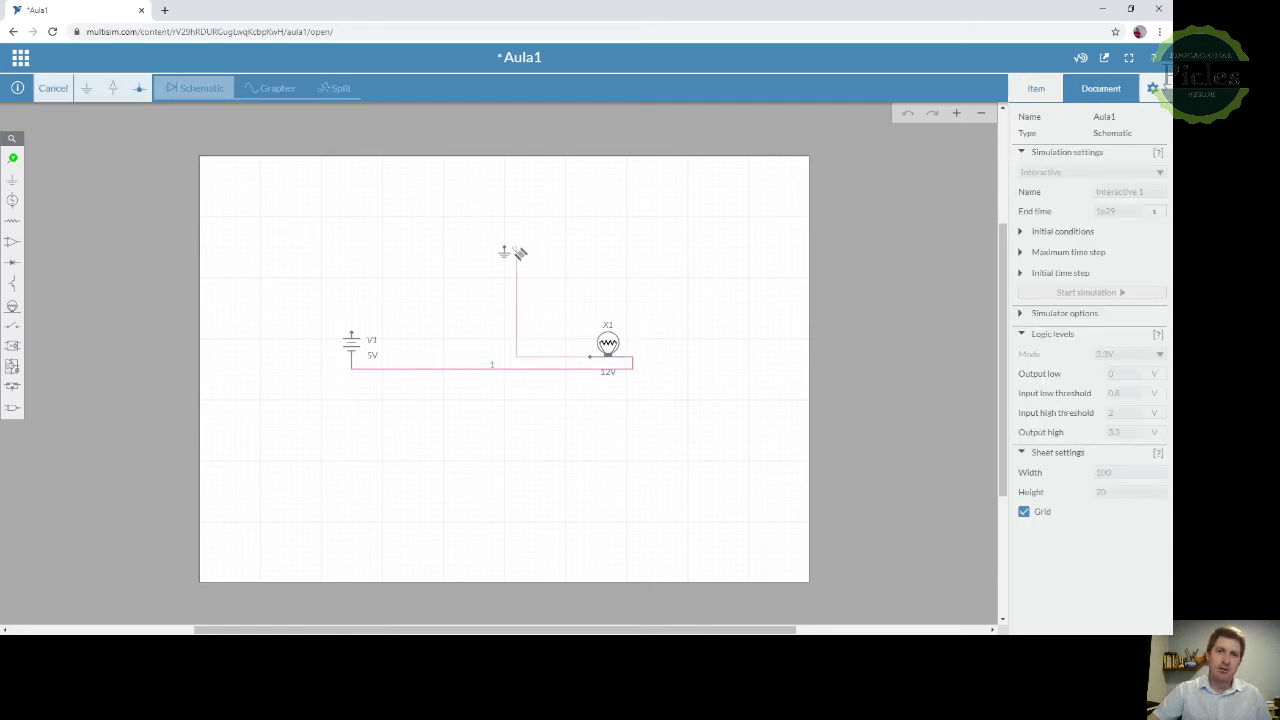
left_click(508, 250)
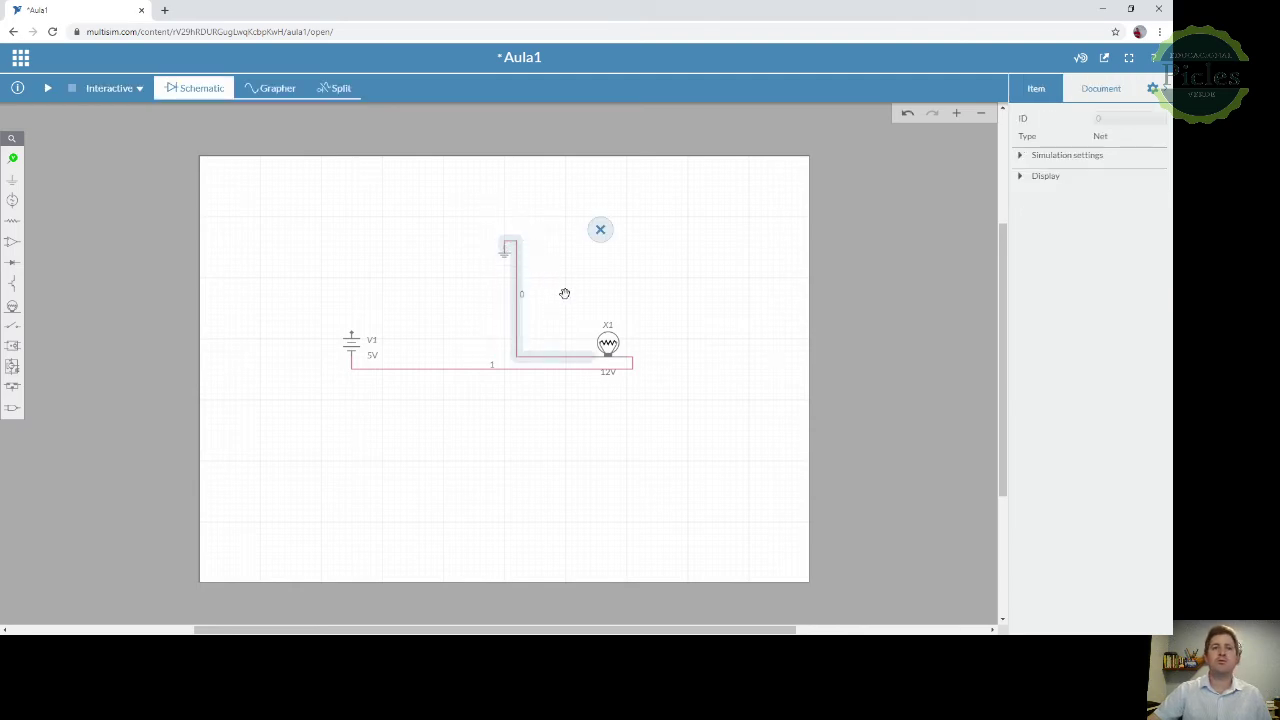
left_click(354, 336)
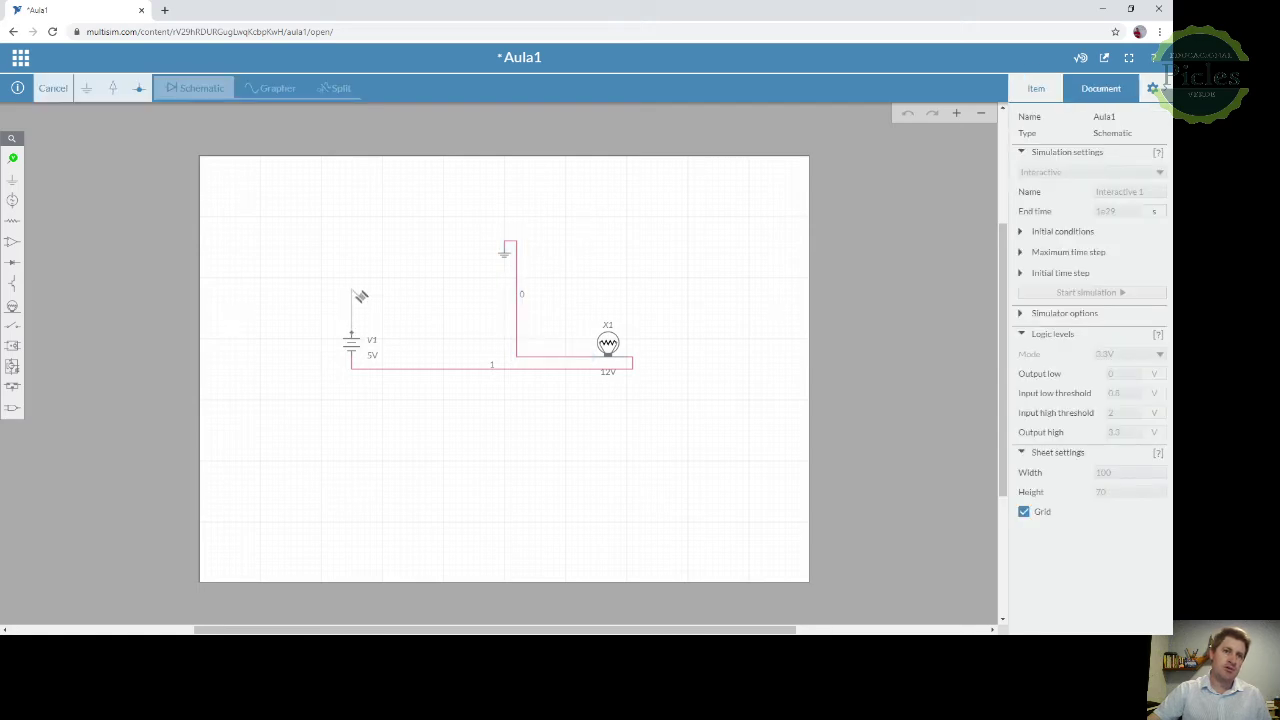
left_click(506, 246)
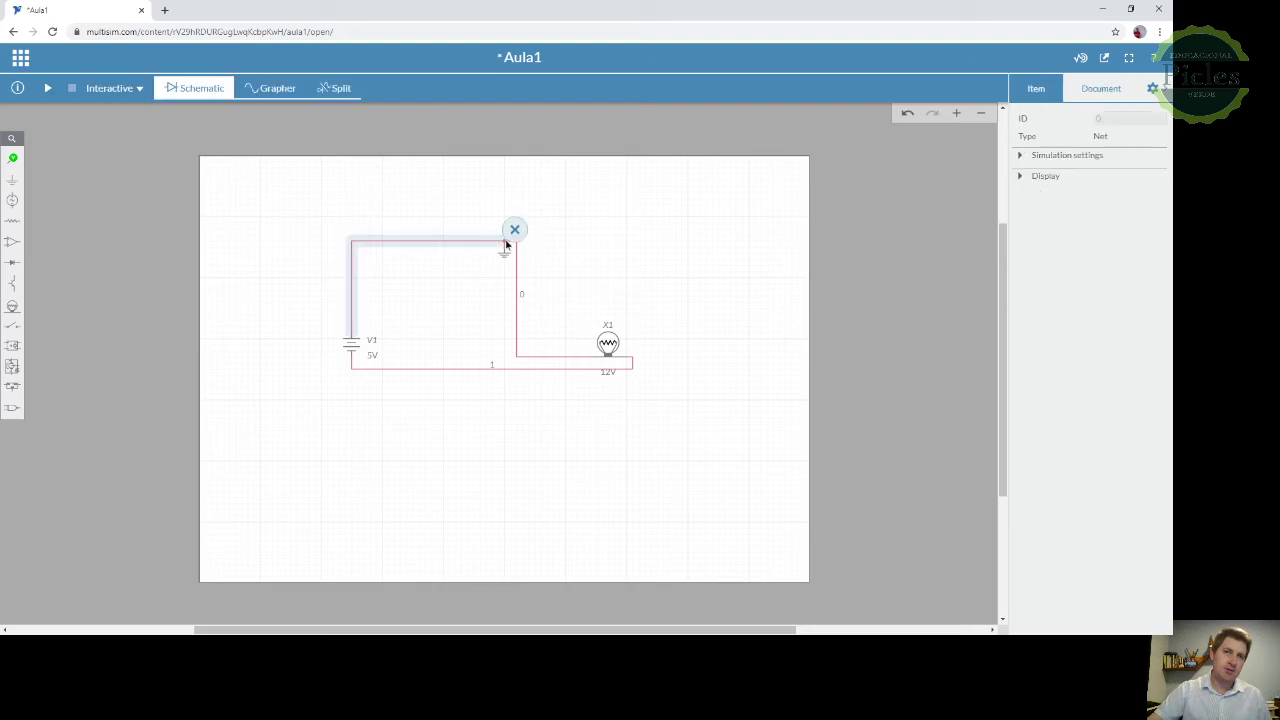
left_click(478, 341)
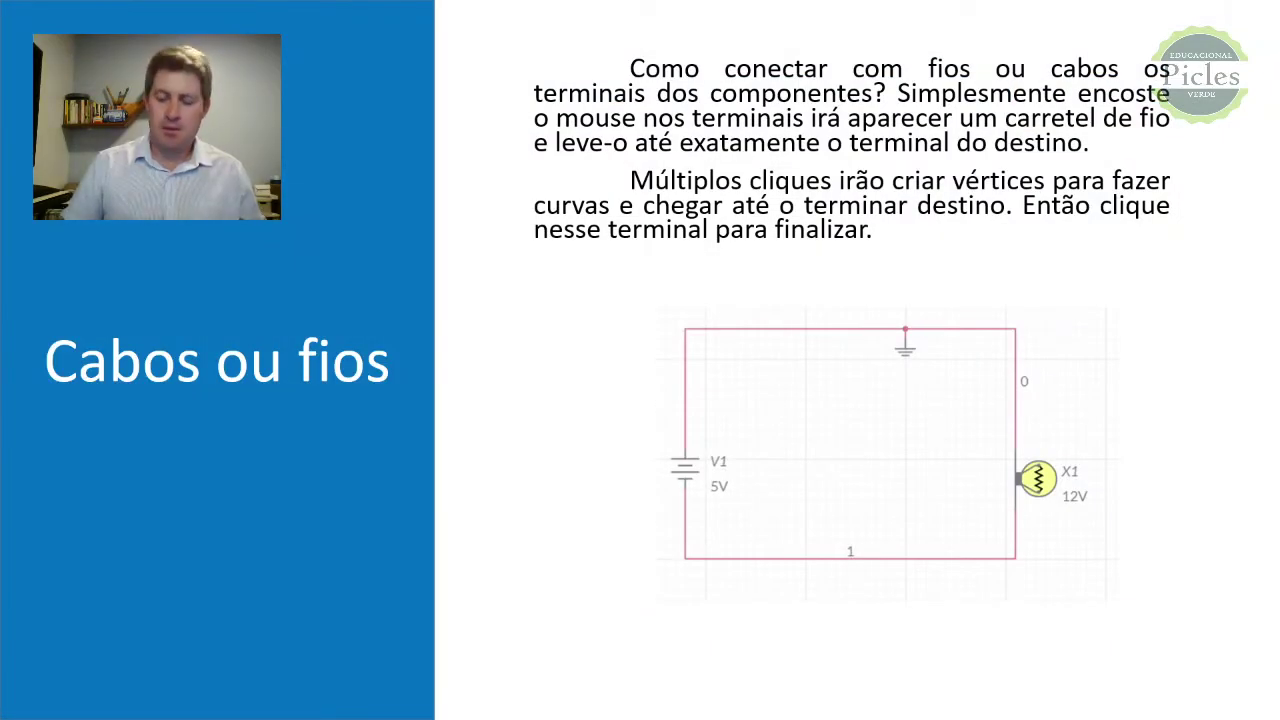
key("Right")
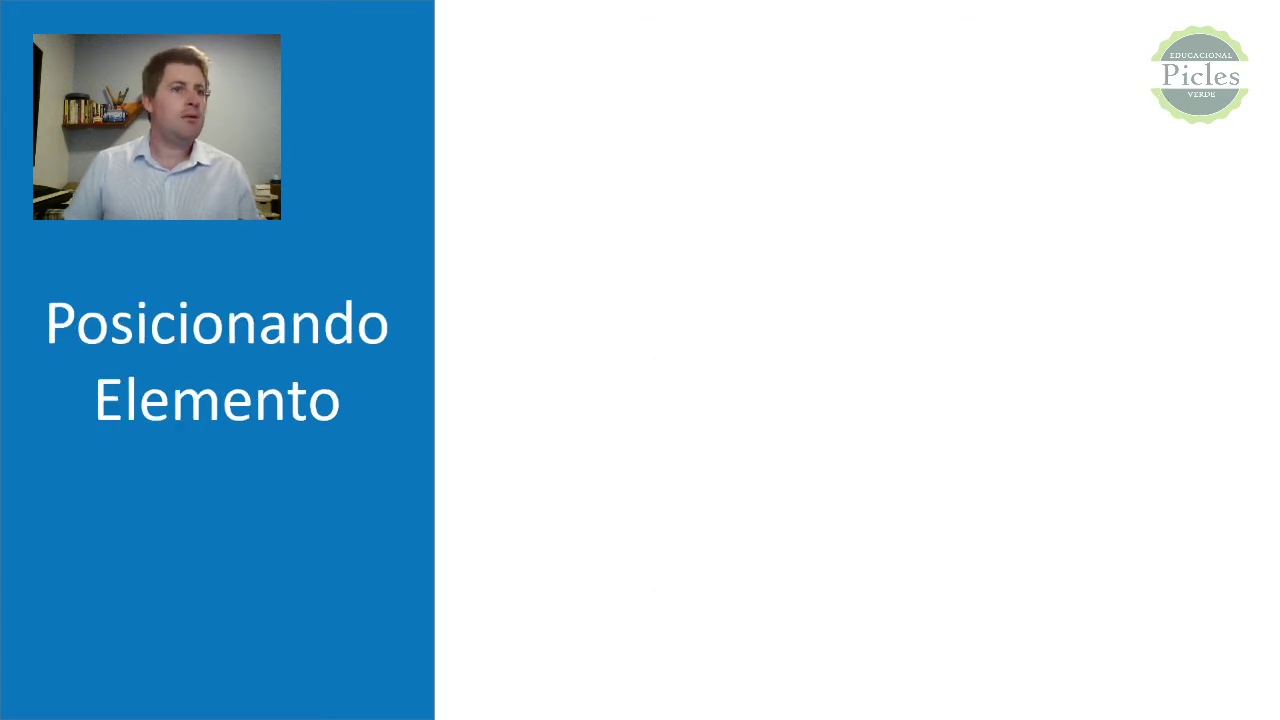
key("Right")
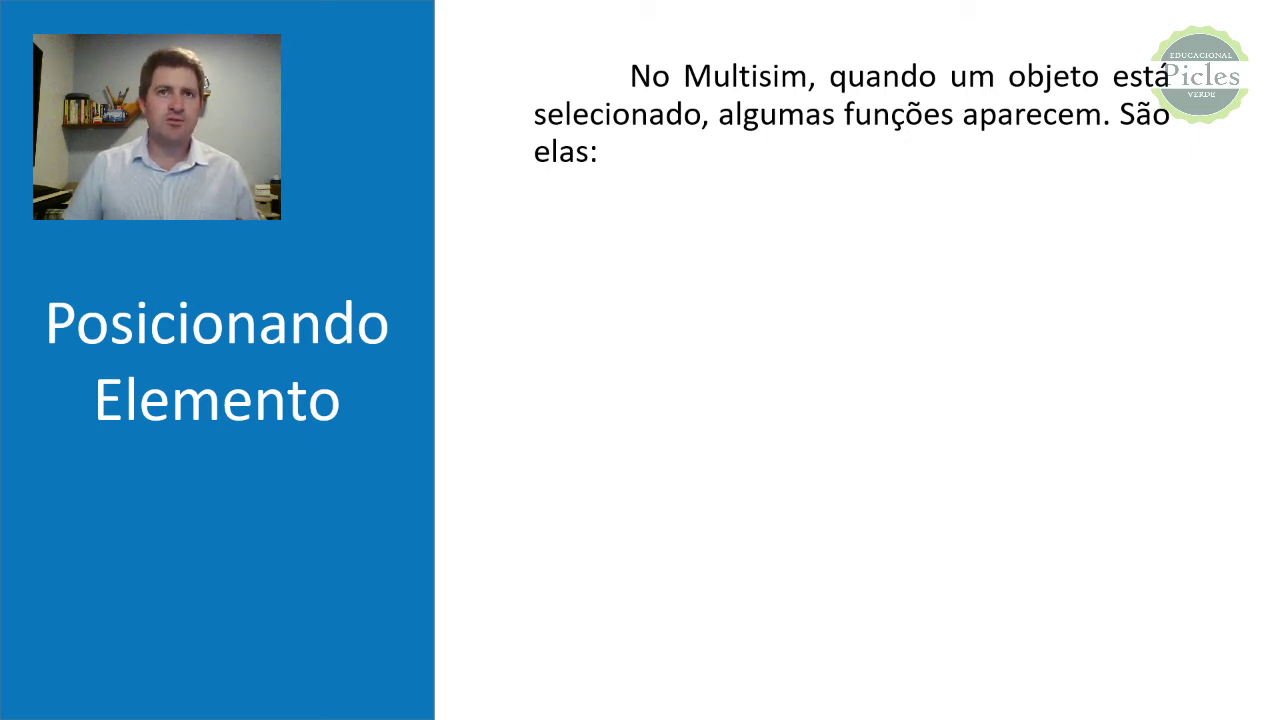
key("Right")
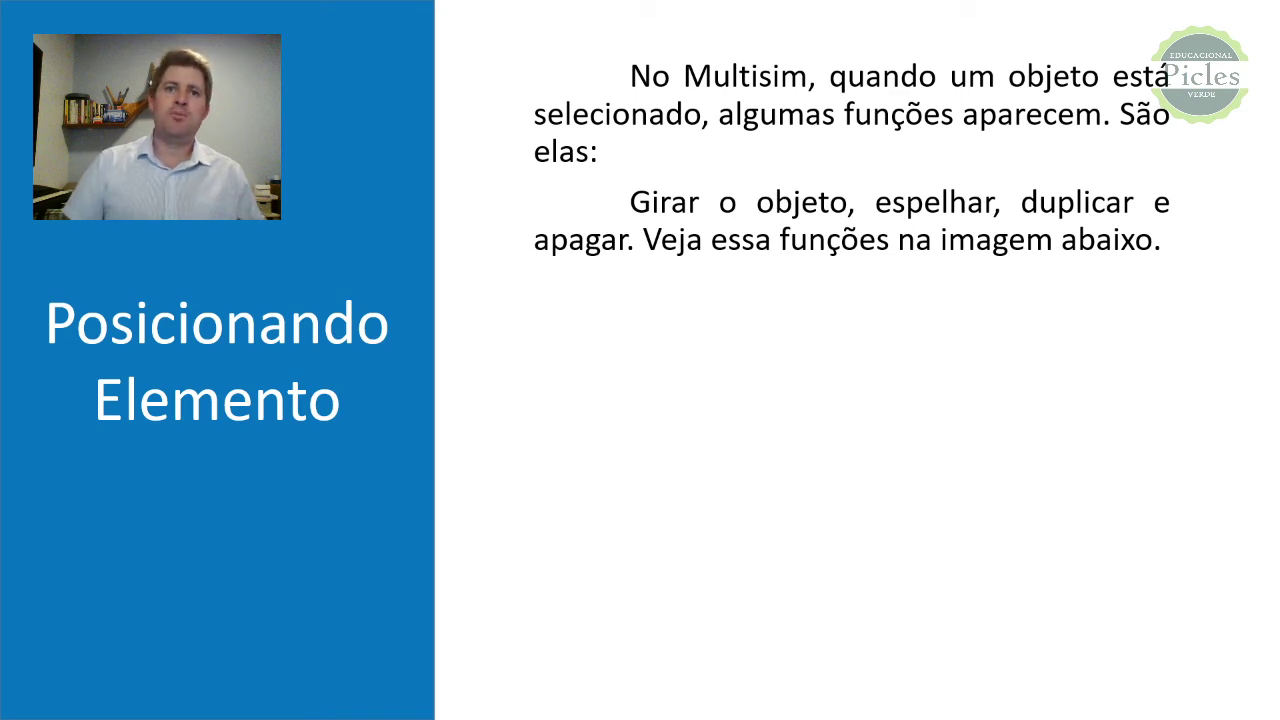
key("Right")
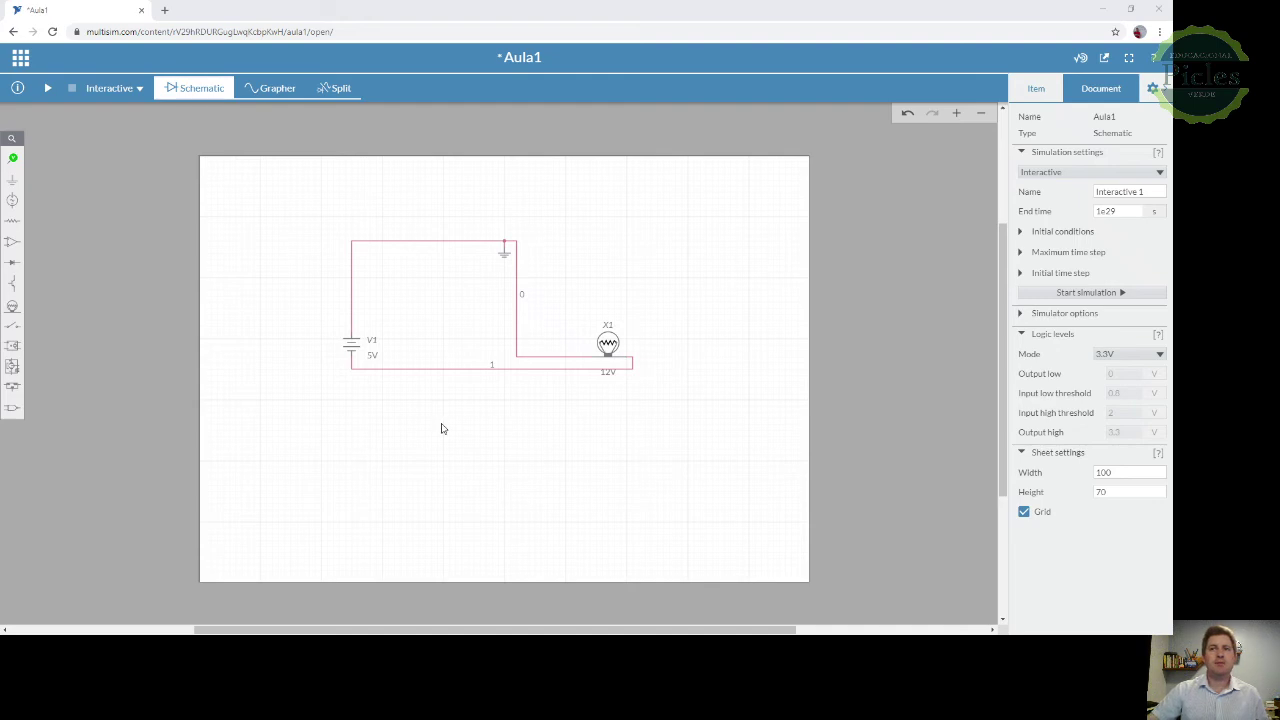
Step: Rotate the wired lamp 90 degrees clockwise and move it up along the circuit's right side
left_click(608, 346)
left_click(579, 372)
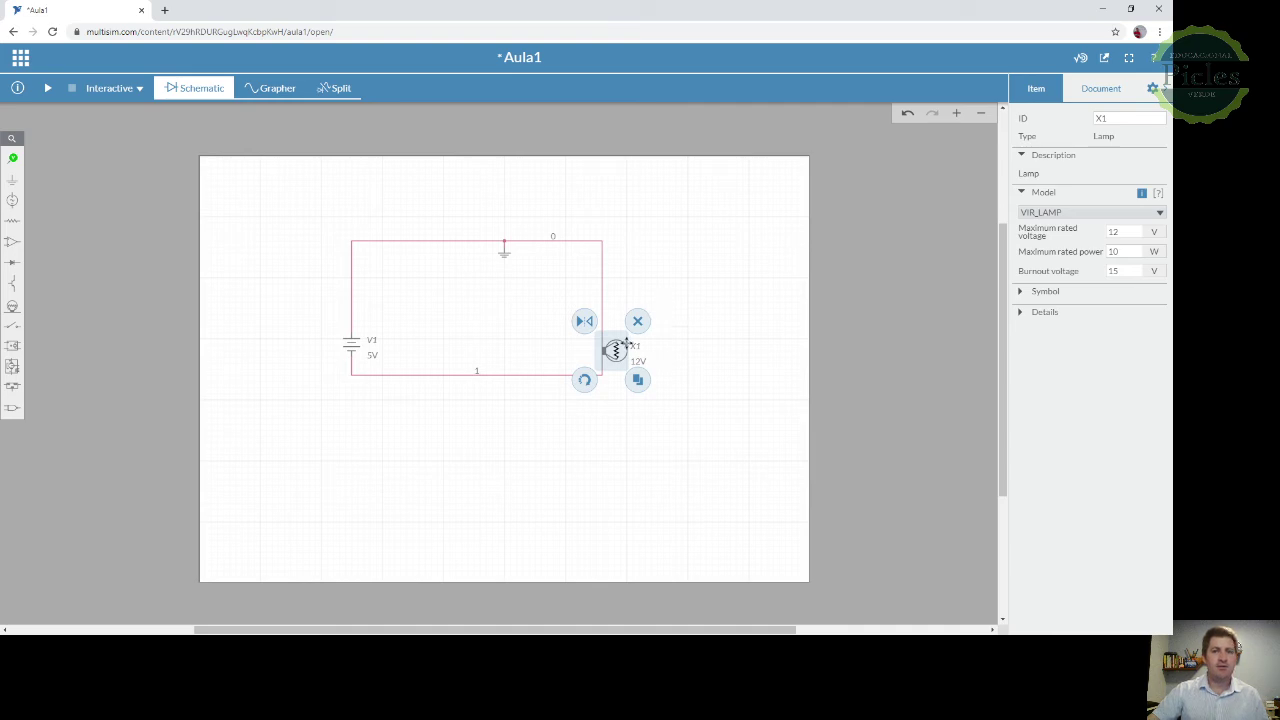
left_click_drag(614, 350, 615, 309)
left_click(703, 320)
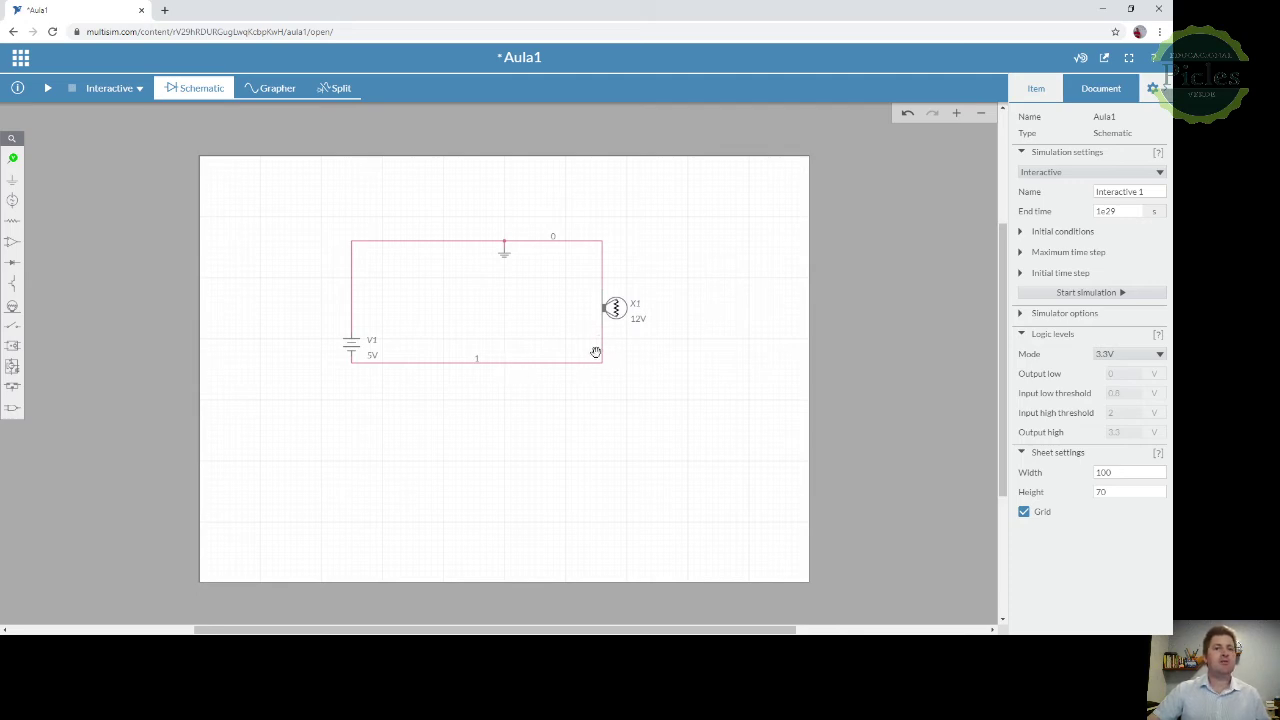
Step: Mirror the lamp horizontally and flip it back to its previous orientation
left_click(614, 305)
left_click(584, 278)
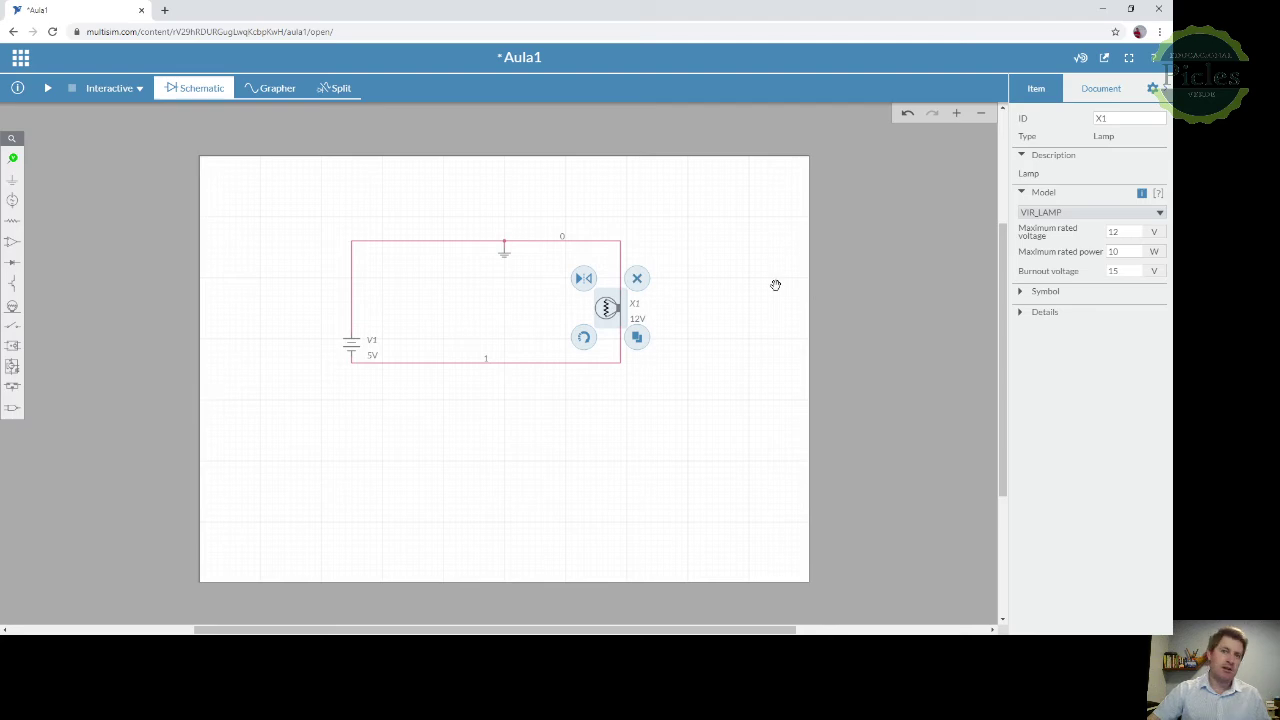
left_click(586, 278)
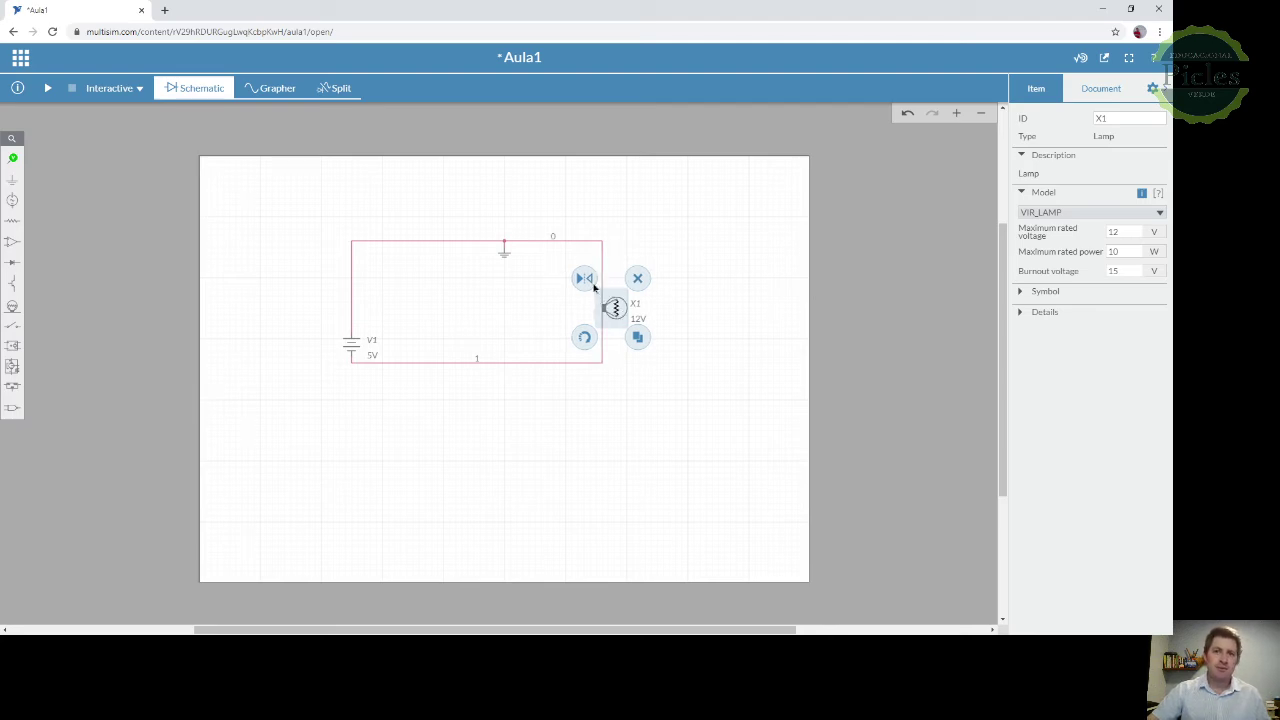
Step: Duplicate the lamp just below and to the right of the original, and delete the copy
left_click(637, 338)
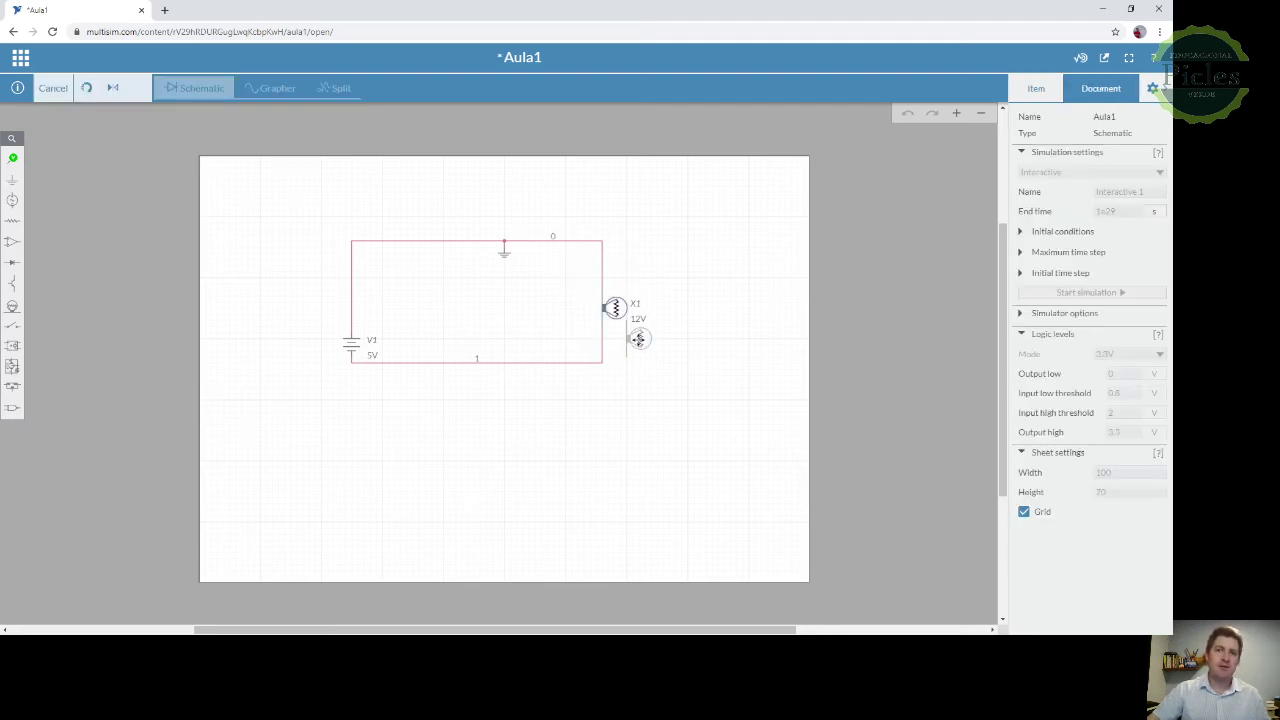
left_click(662, 361)
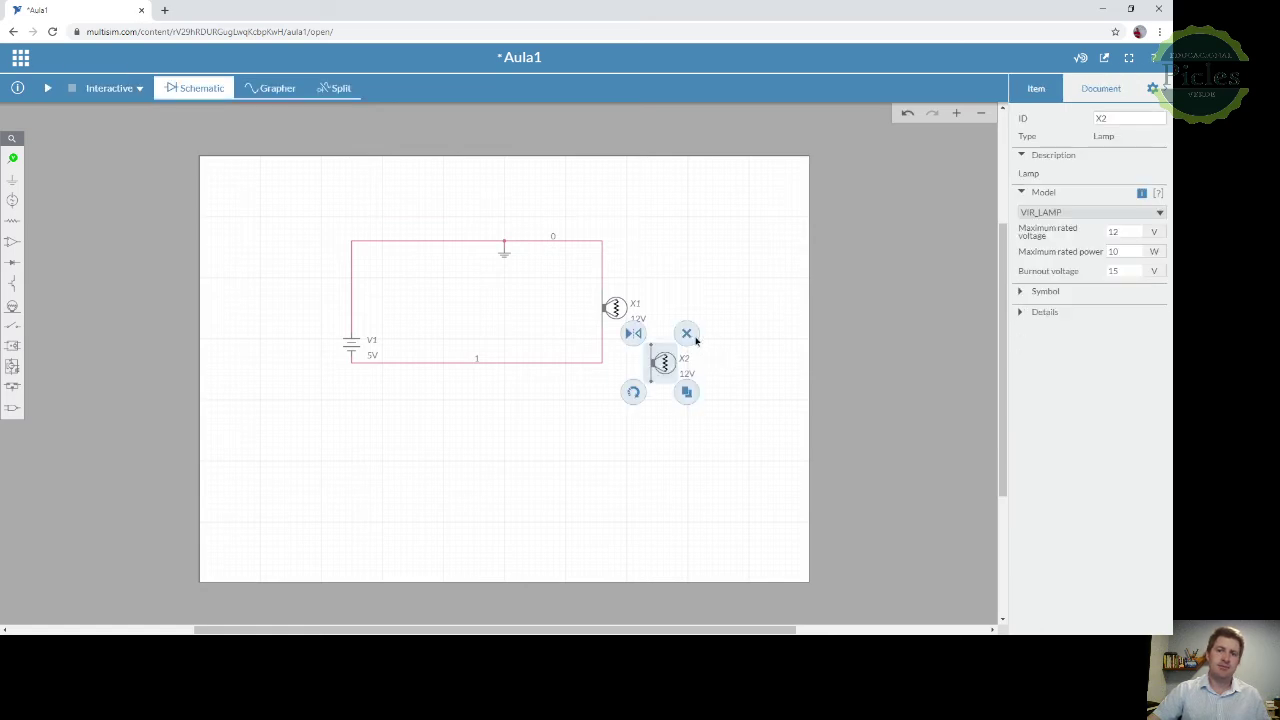
left_click(686, 333)
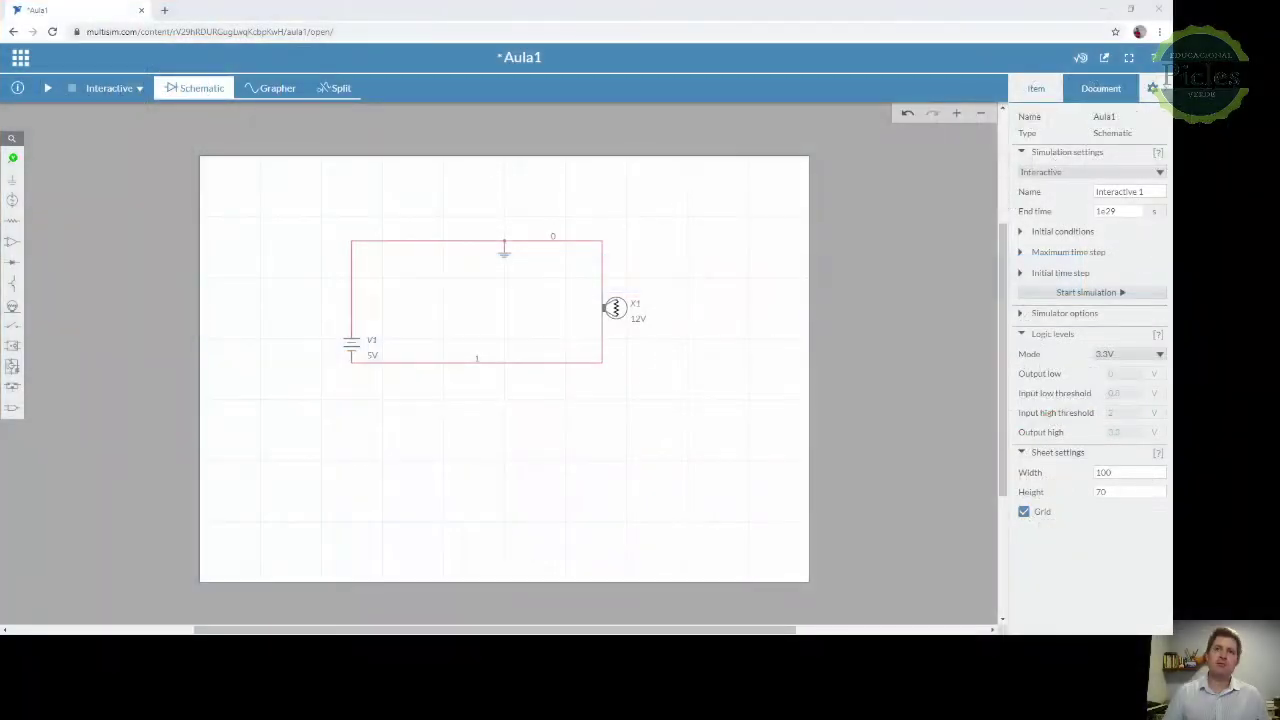
Step: View the lamp's item properties, hiding and redisplaying the configuration pane
left_click(612, 310)
left_click(1149, 88)
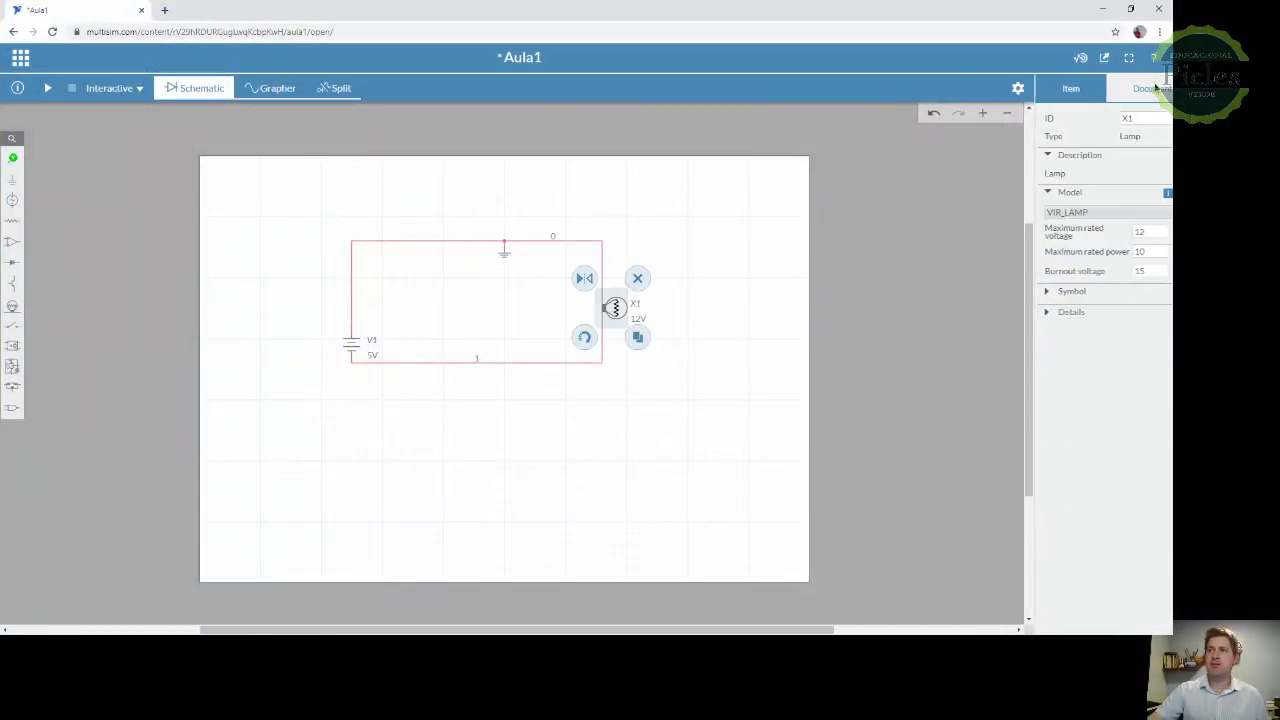
left_click(1143, 92)
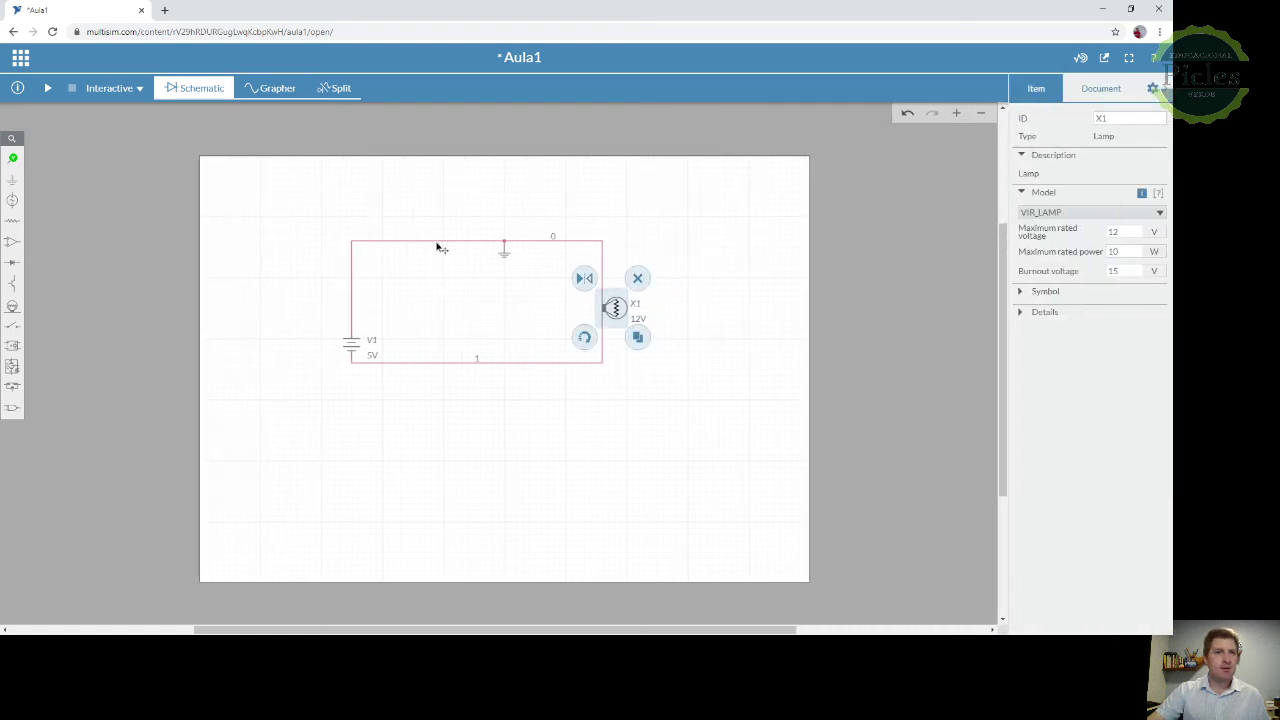
Step: Review the settings of the wire between the source and ground, and toggle its net label off and on, leaving it shown
left_click(438, 242)
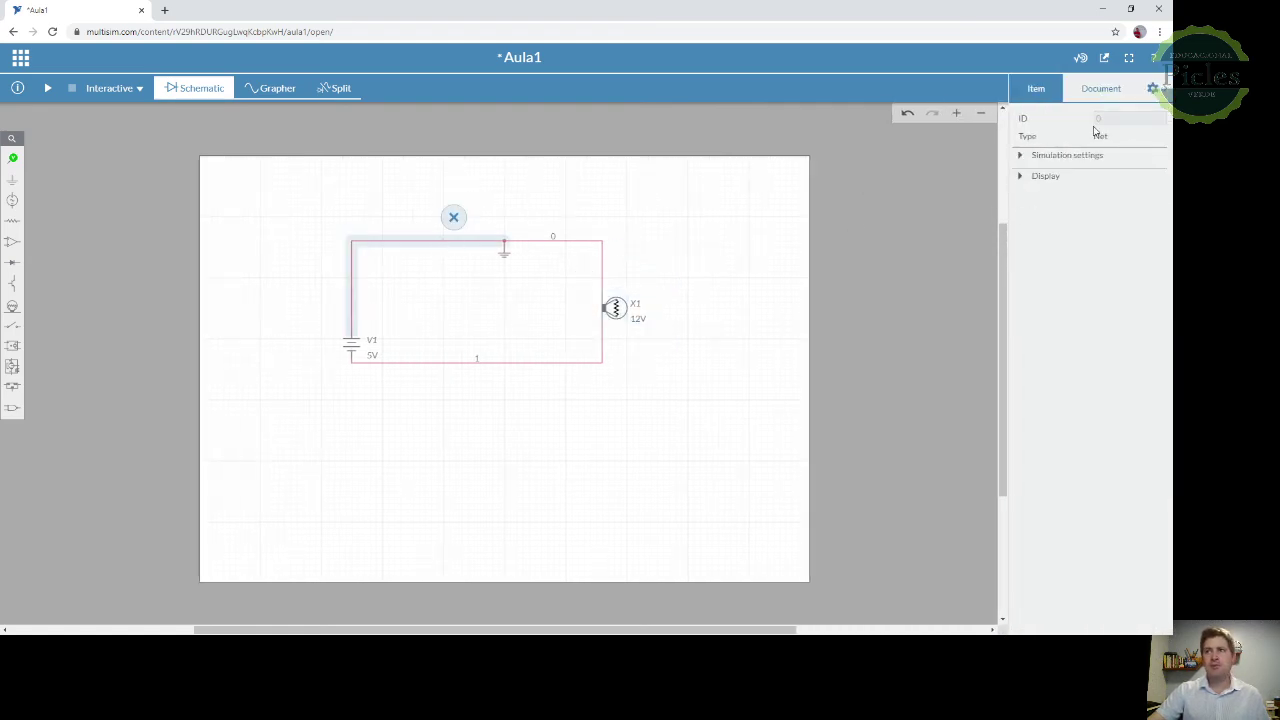
left_click(1021, 157)
left_click(1022, 156)
left_click(1021, 176)
left_click(1024, 197)
left_click(1024, 197)
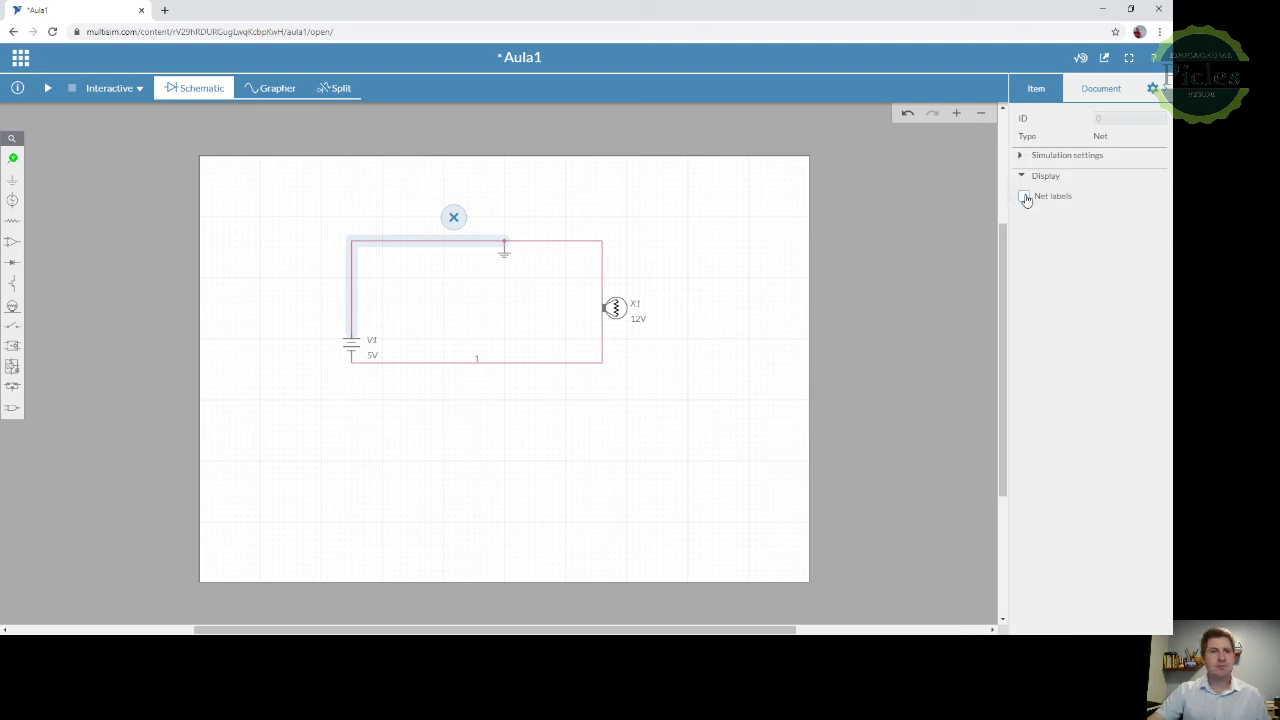
left_click(1024, 197)
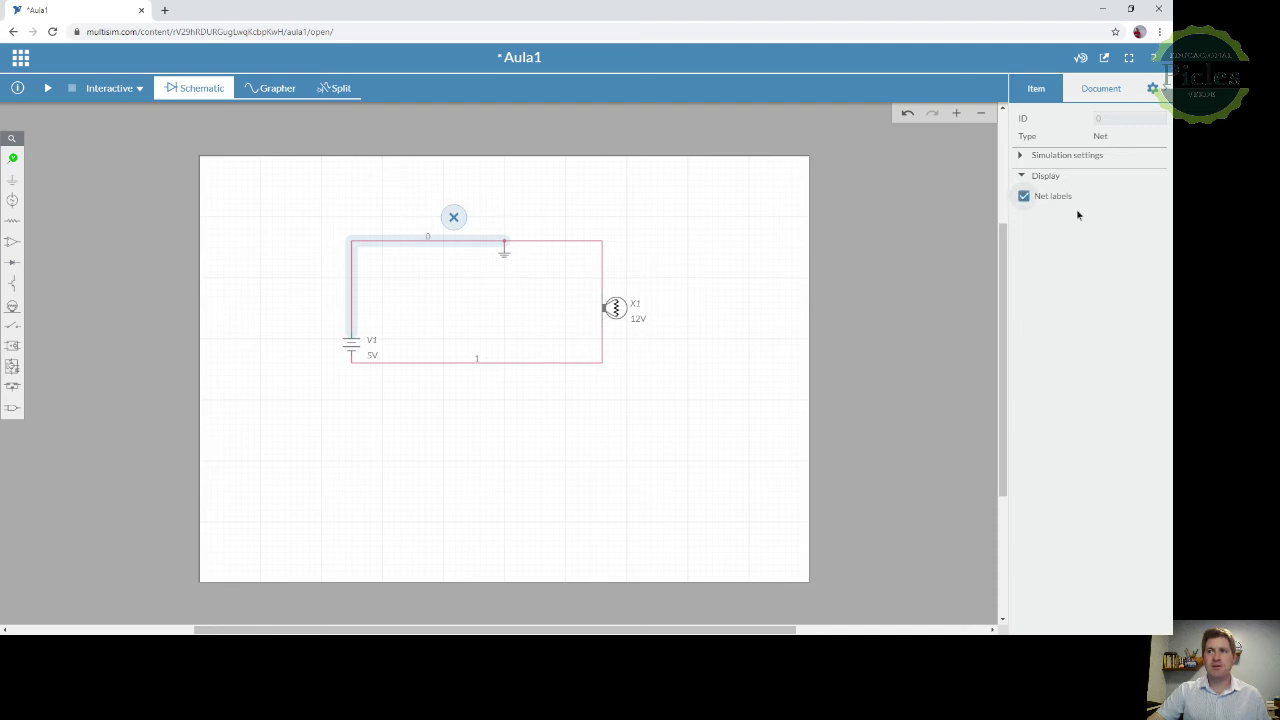
left_click(1025, 198)
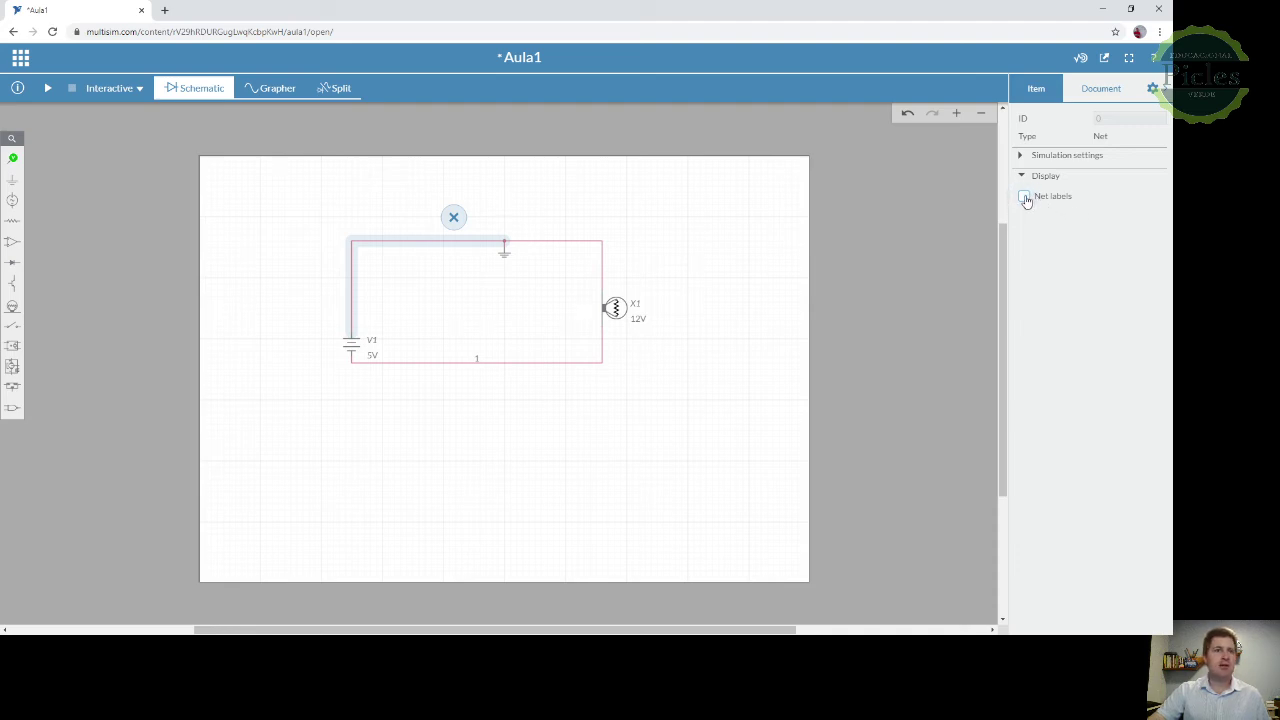
left_click(1025, 198)
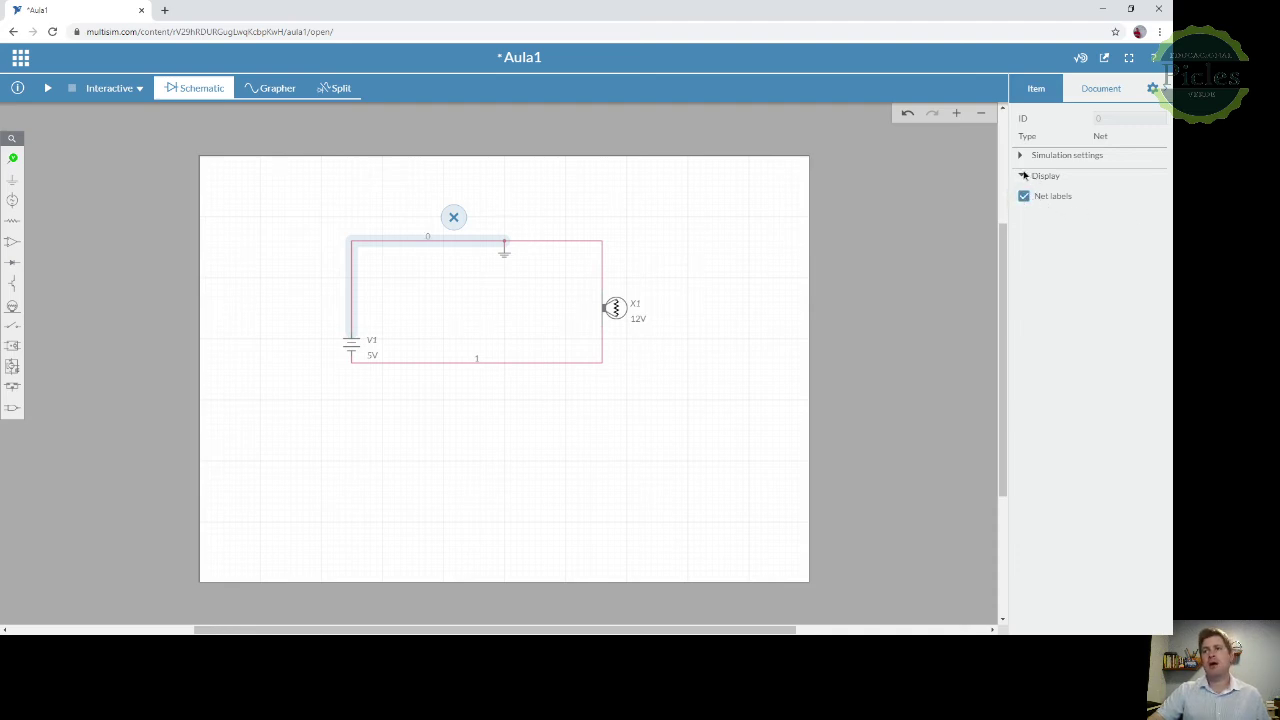
left_click(1022, 177)
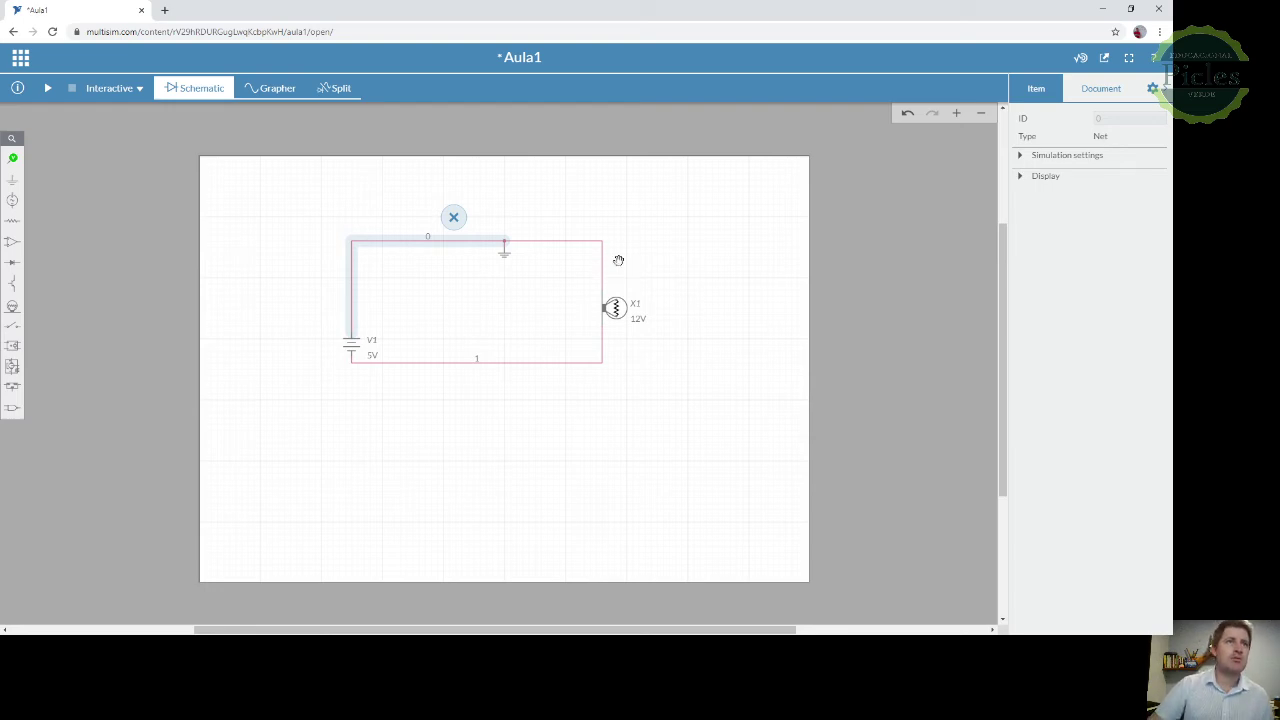
Step: Check the Grapher view, return to the schematic view and clear the wire selection
left_click(275, 90)
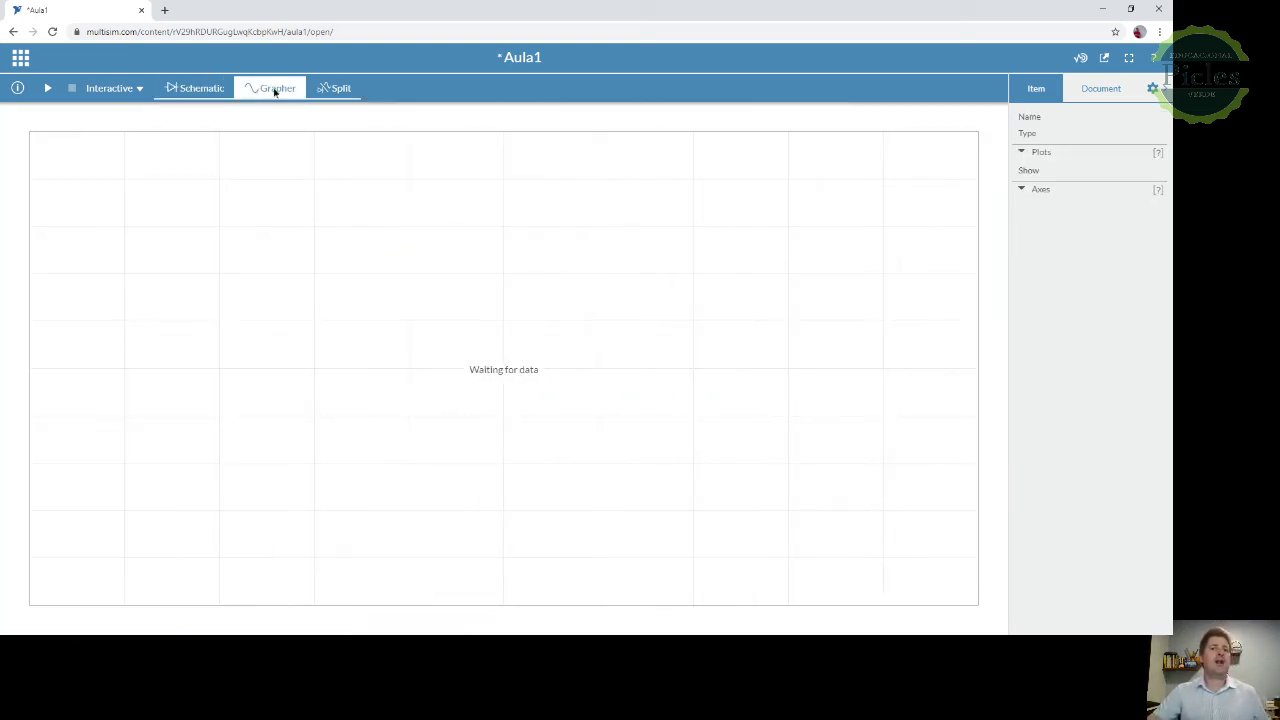
left_click(194, 99)
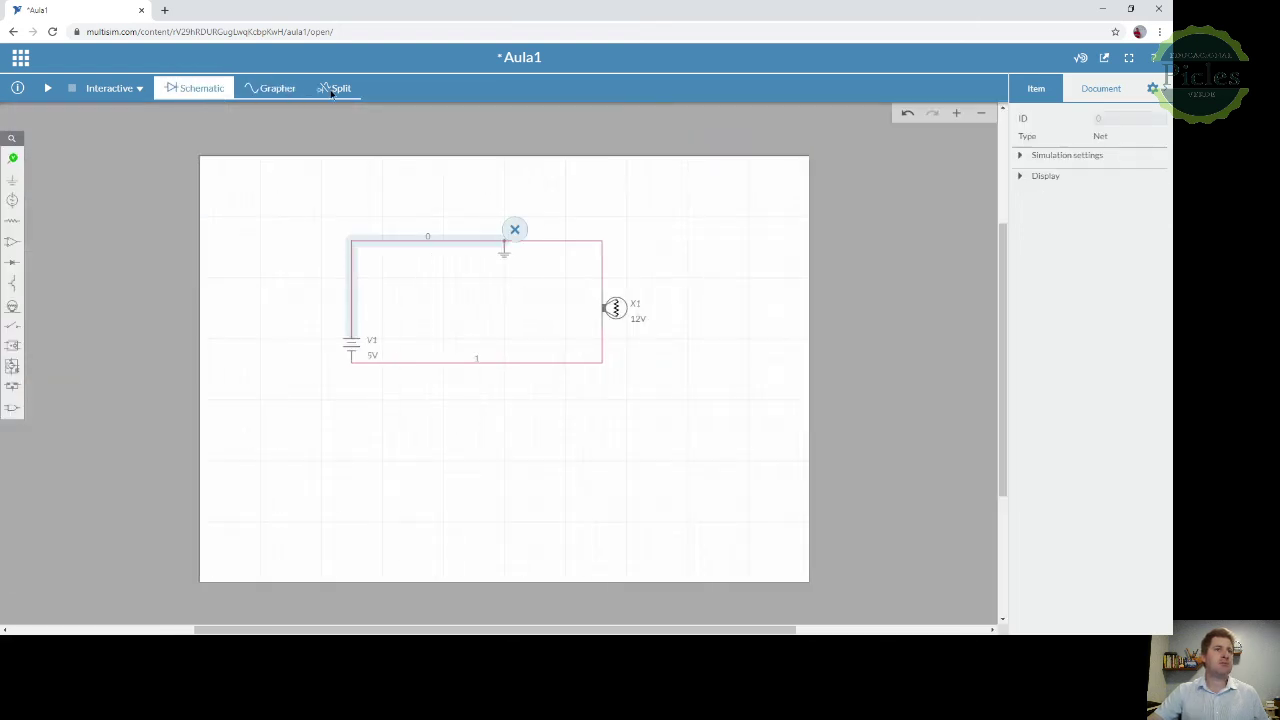
left_click(668, 263)
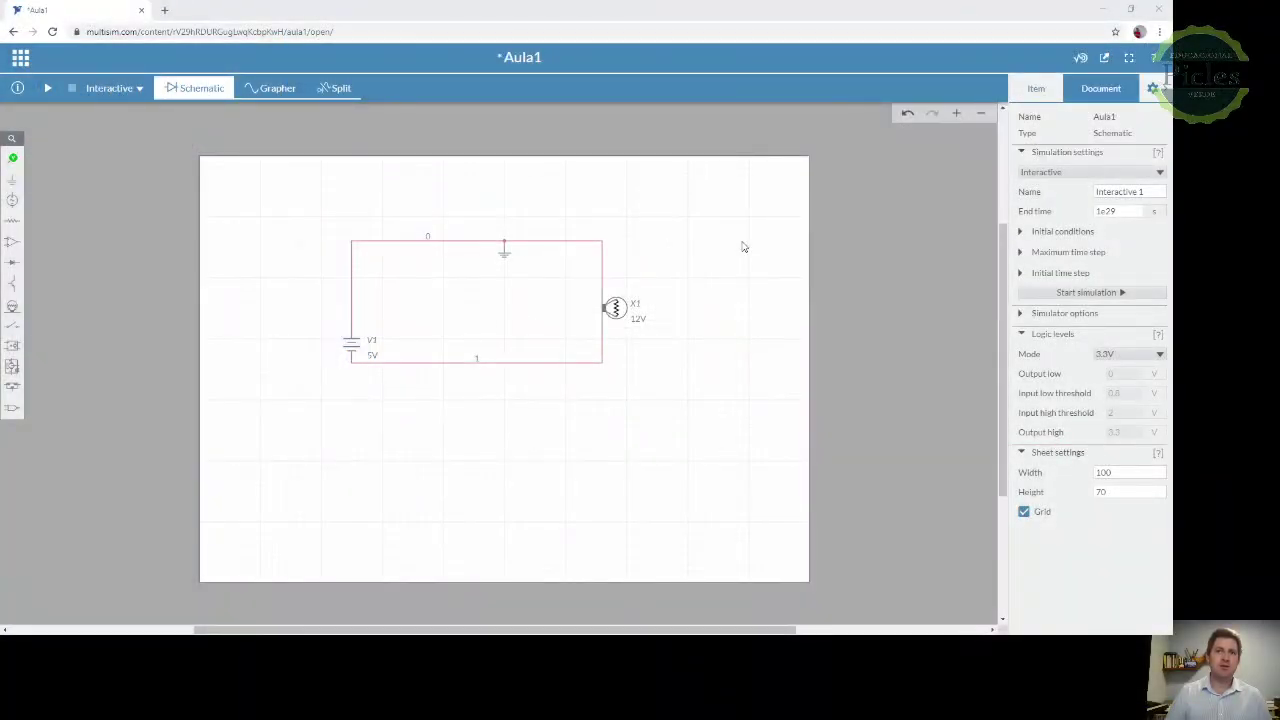
Step: Run the interactive simulation of the lamp circuit and stop it
left_click(743, 246)
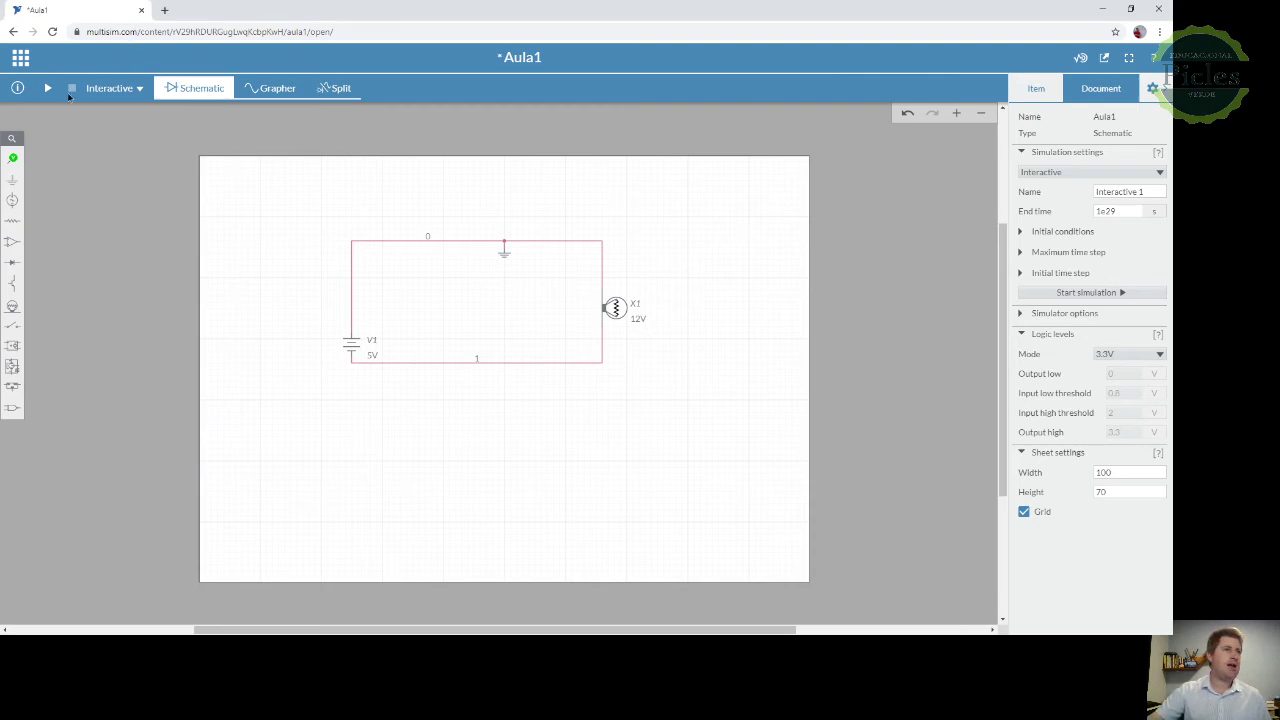
left_click(47, 90)
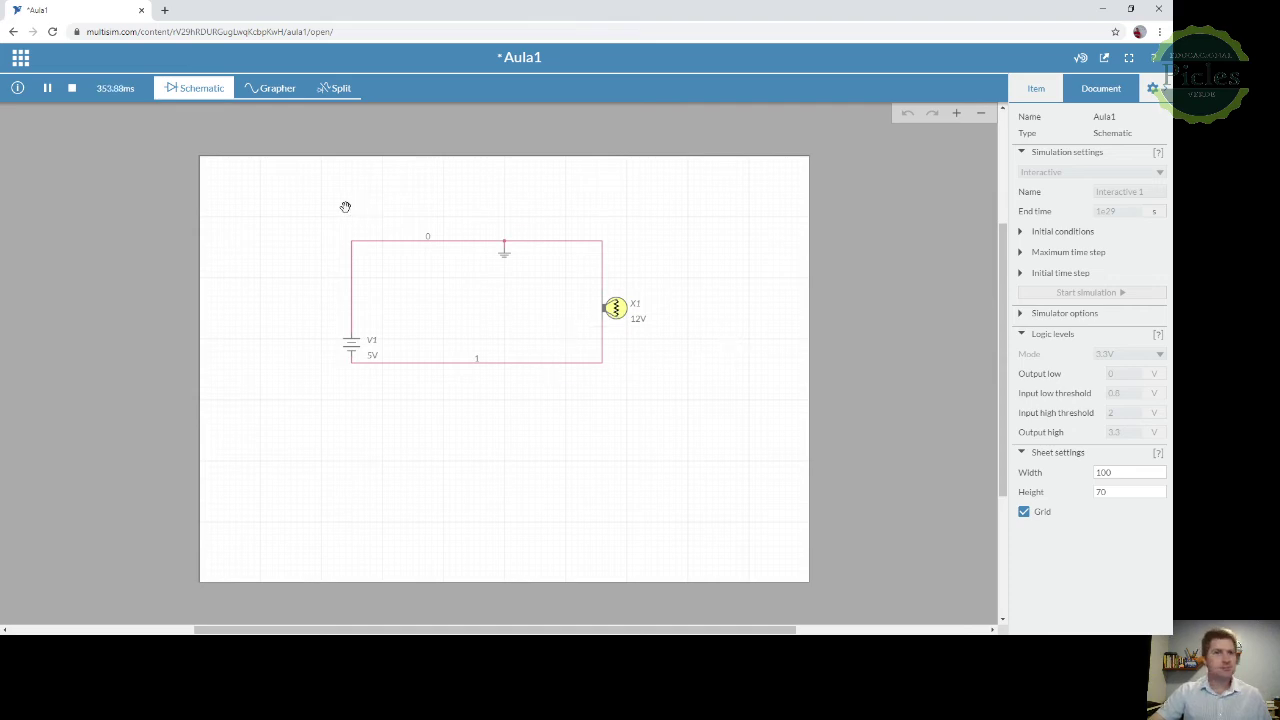
left_click(71, 88)
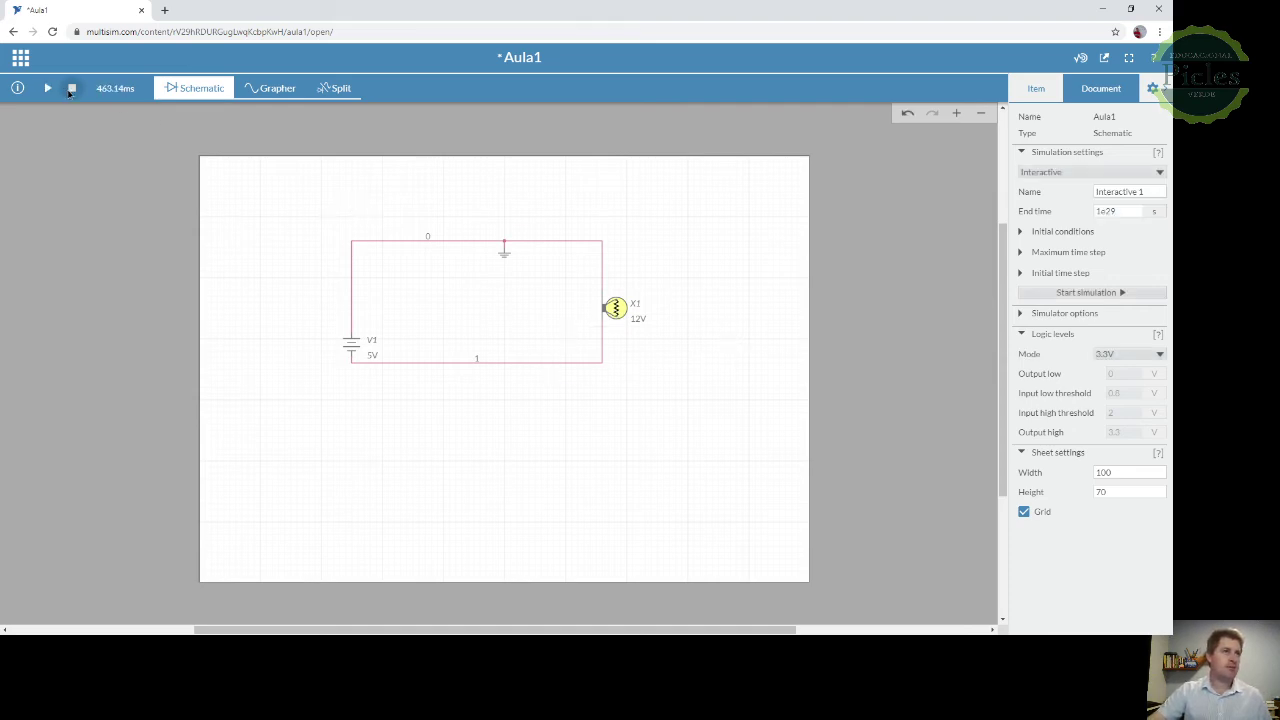
Step: Set the voltage of the DC source V1 to 10.0 V
left_click(374, 358)
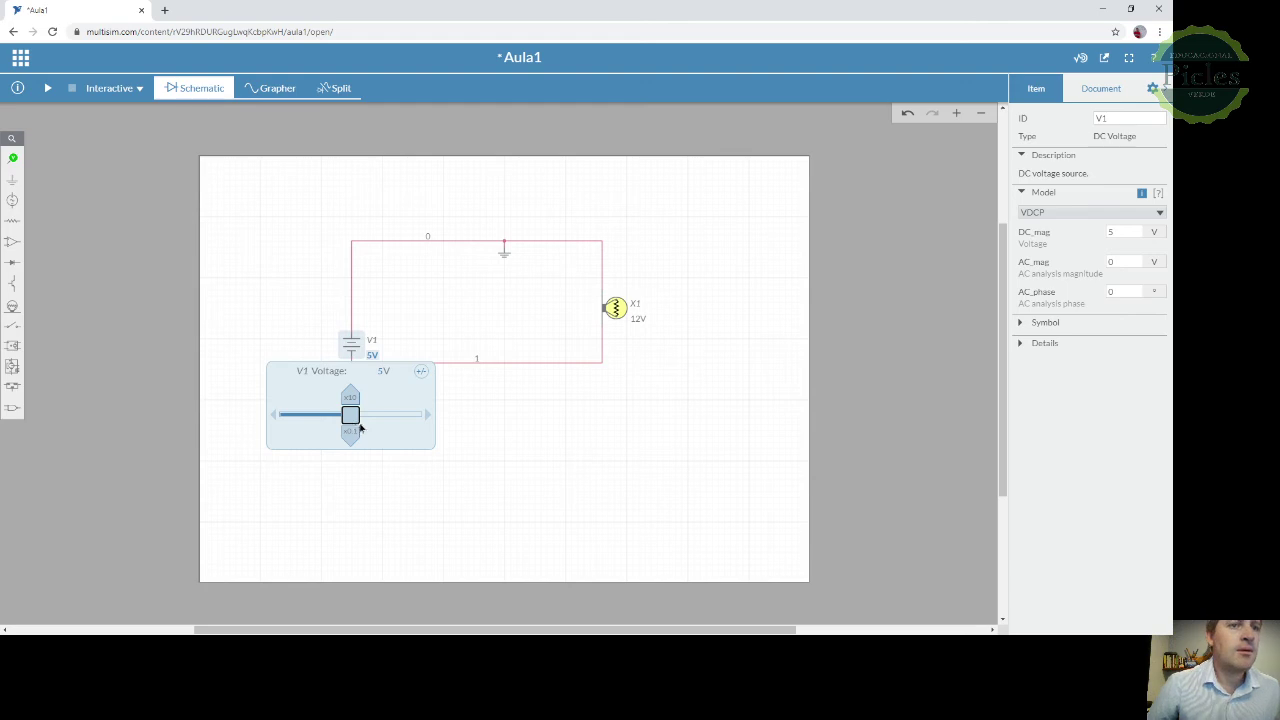
left_click_drag(360, 428, 419, 436)
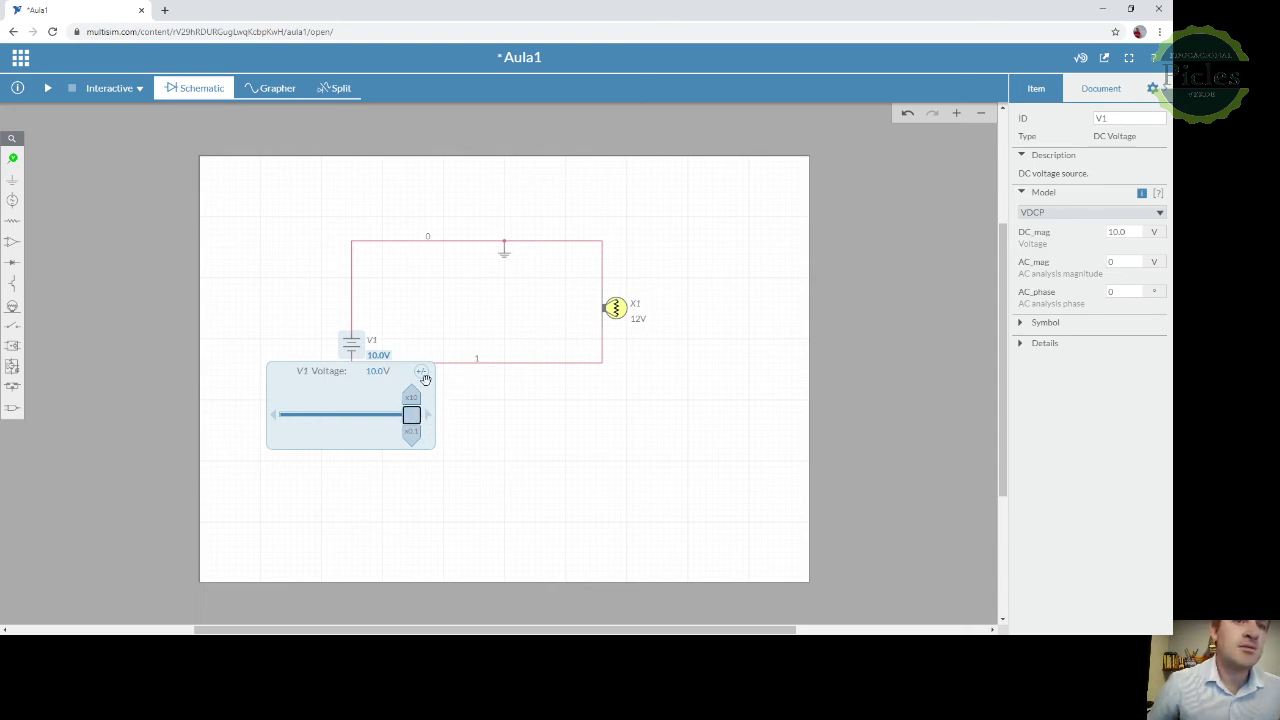
Step: Set the DC voltage of source V1 to 12 V, then run and stop the interactive simulation
left_click(502, 428)
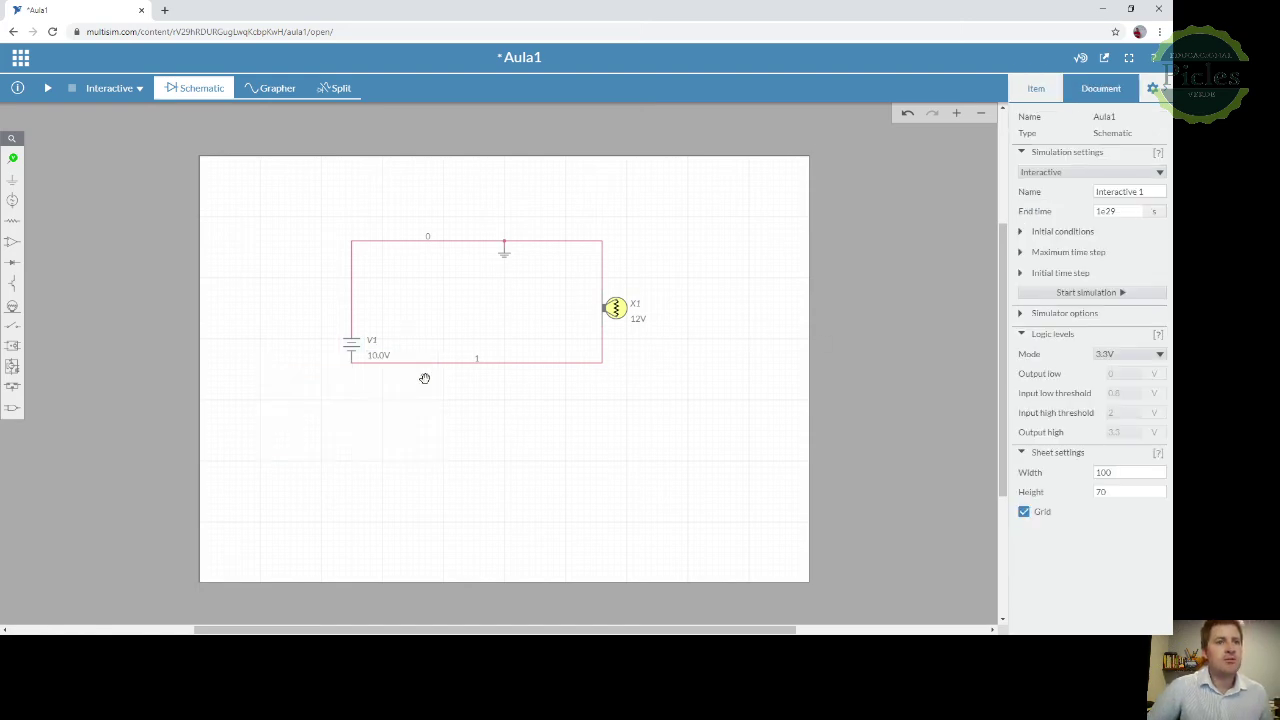
left_click(362, 350)
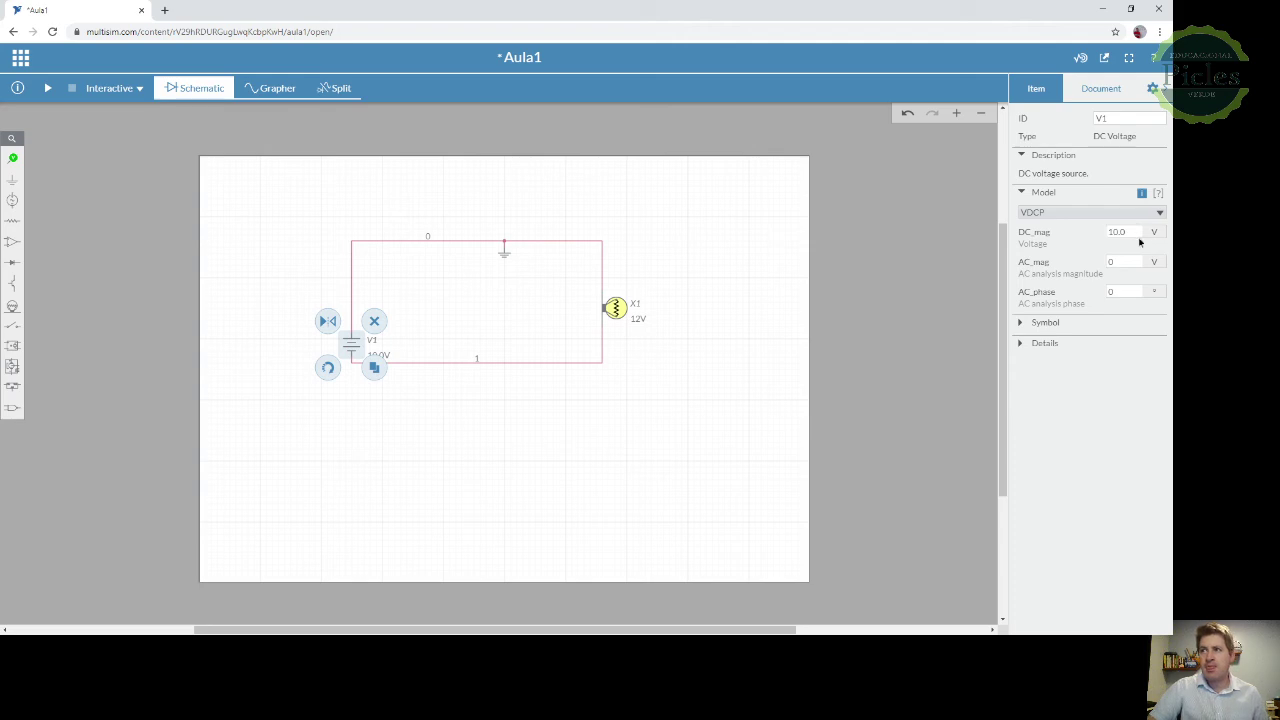
left_click_drag(1130, 232, 1084, 236)
type("12")
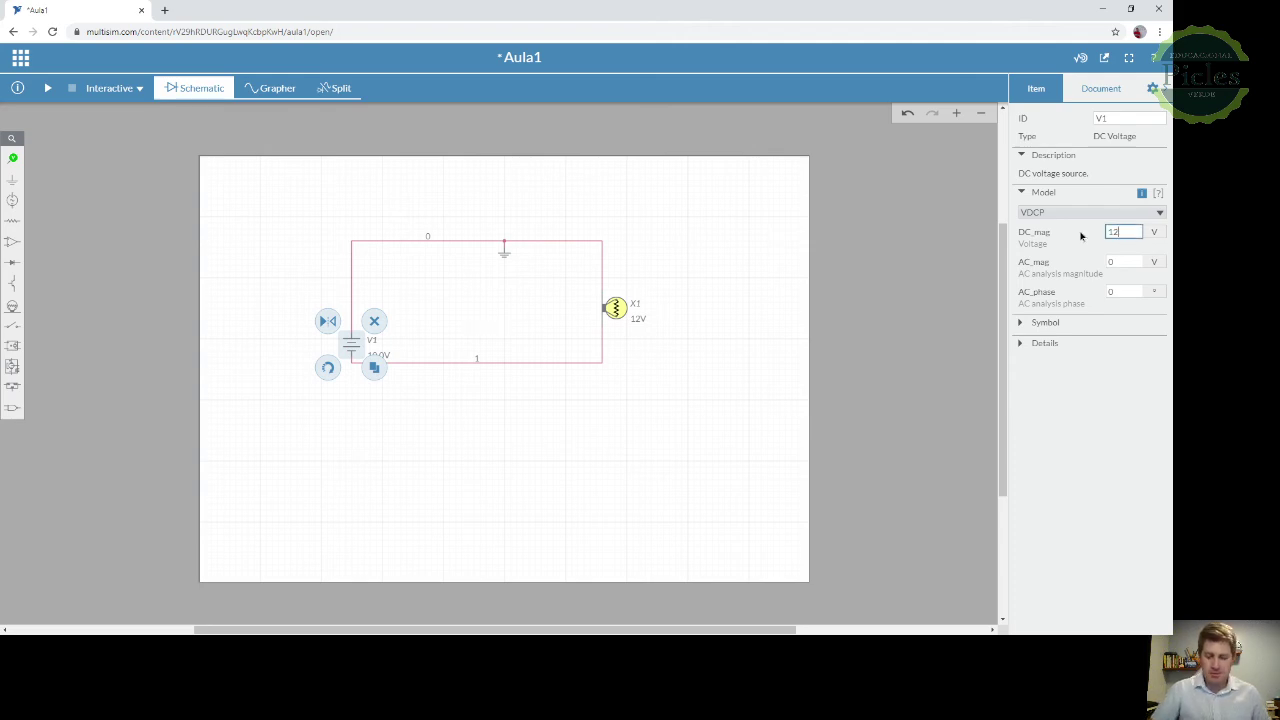
double_click(1131, 264)
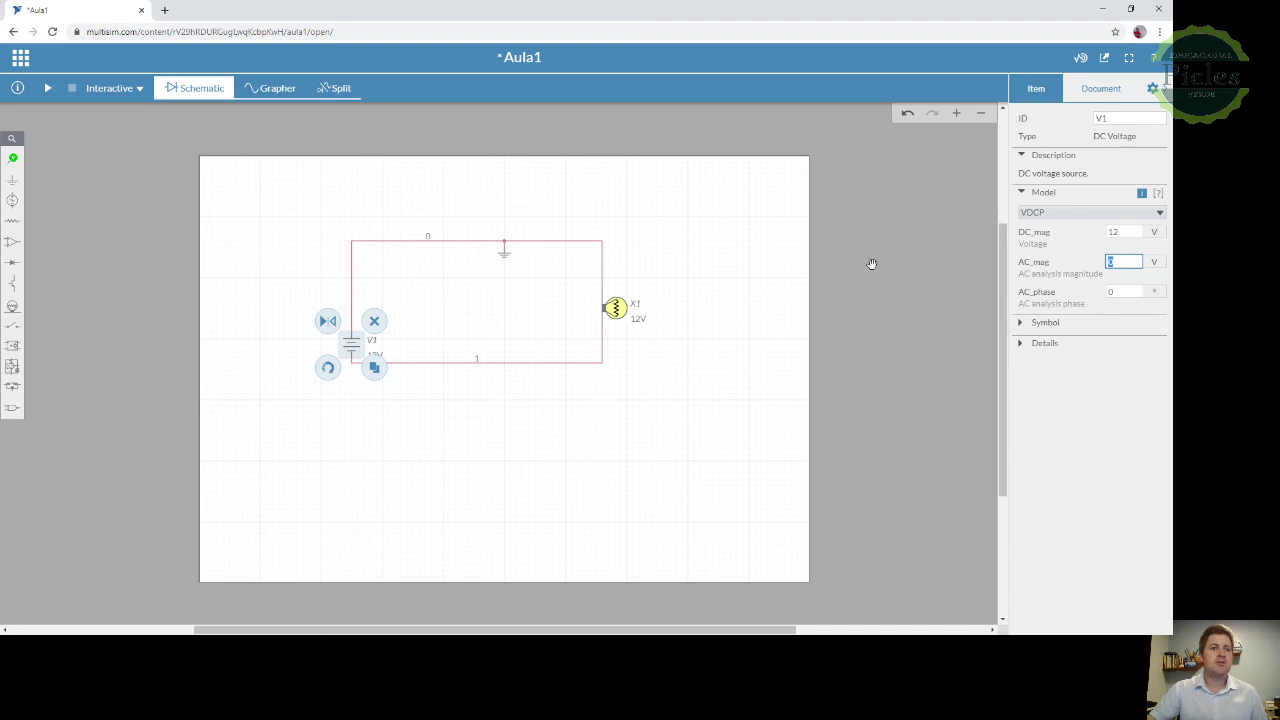
left_click(47, 90)
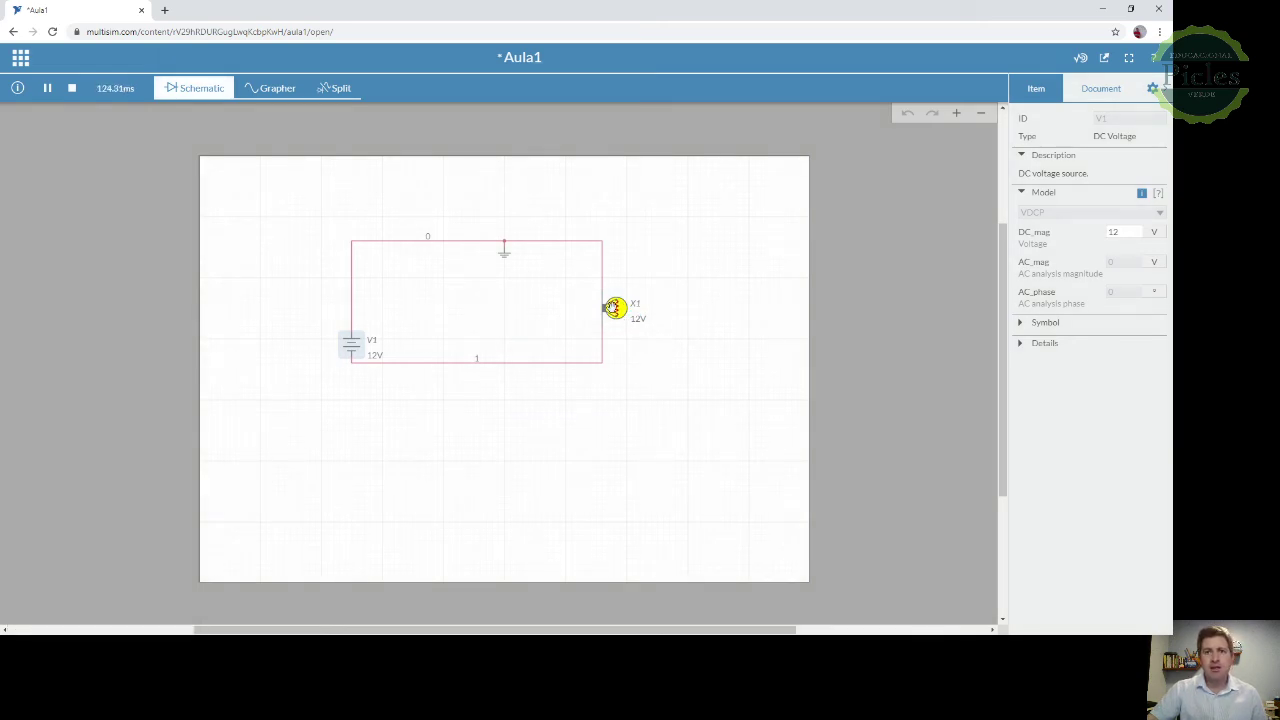
left_click(71, 89)
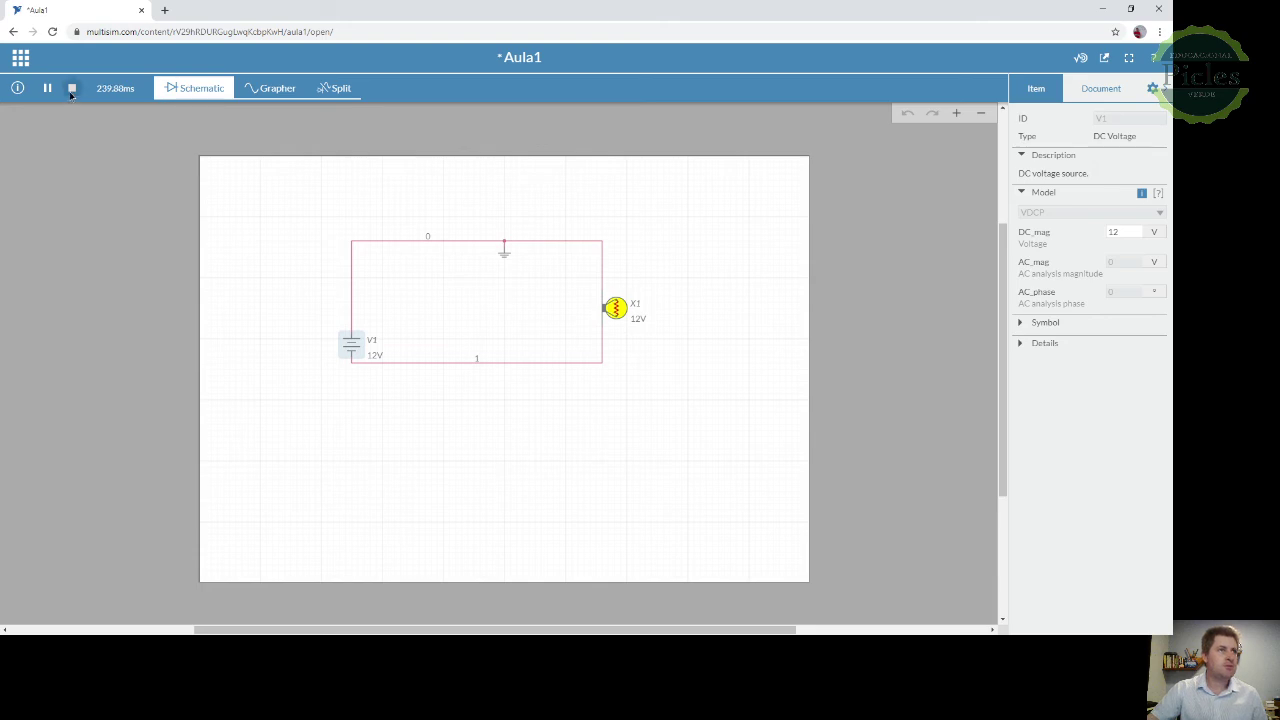
Step: Set the DC voltage of source V1 to 24 V and start the interactive simulation
left_click(1131, 232)
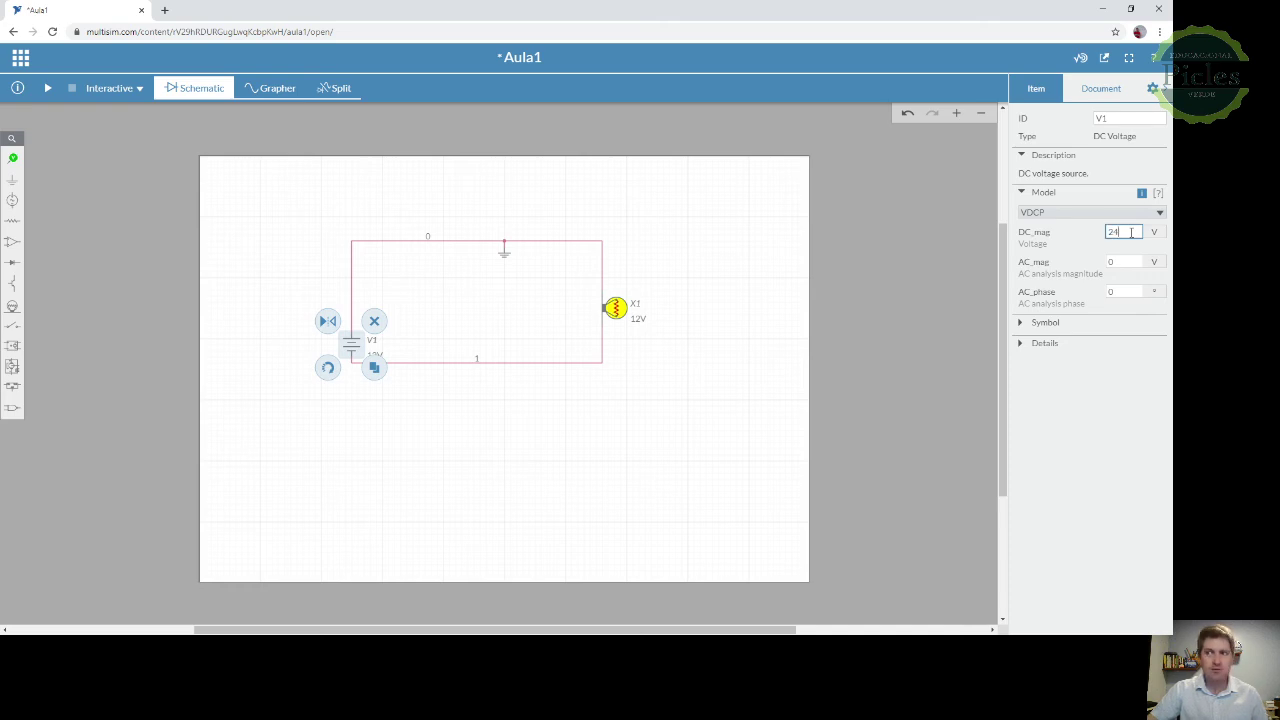
left_click(1126, 263)
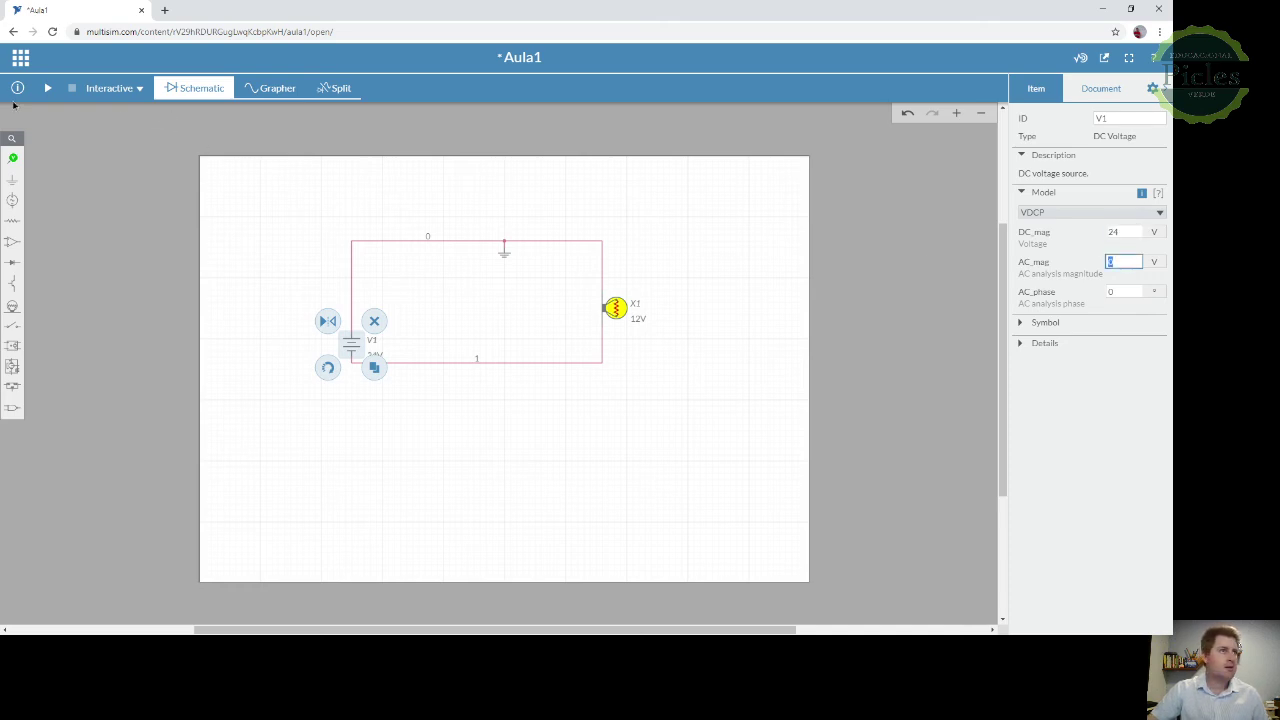
left_click(50, 89)
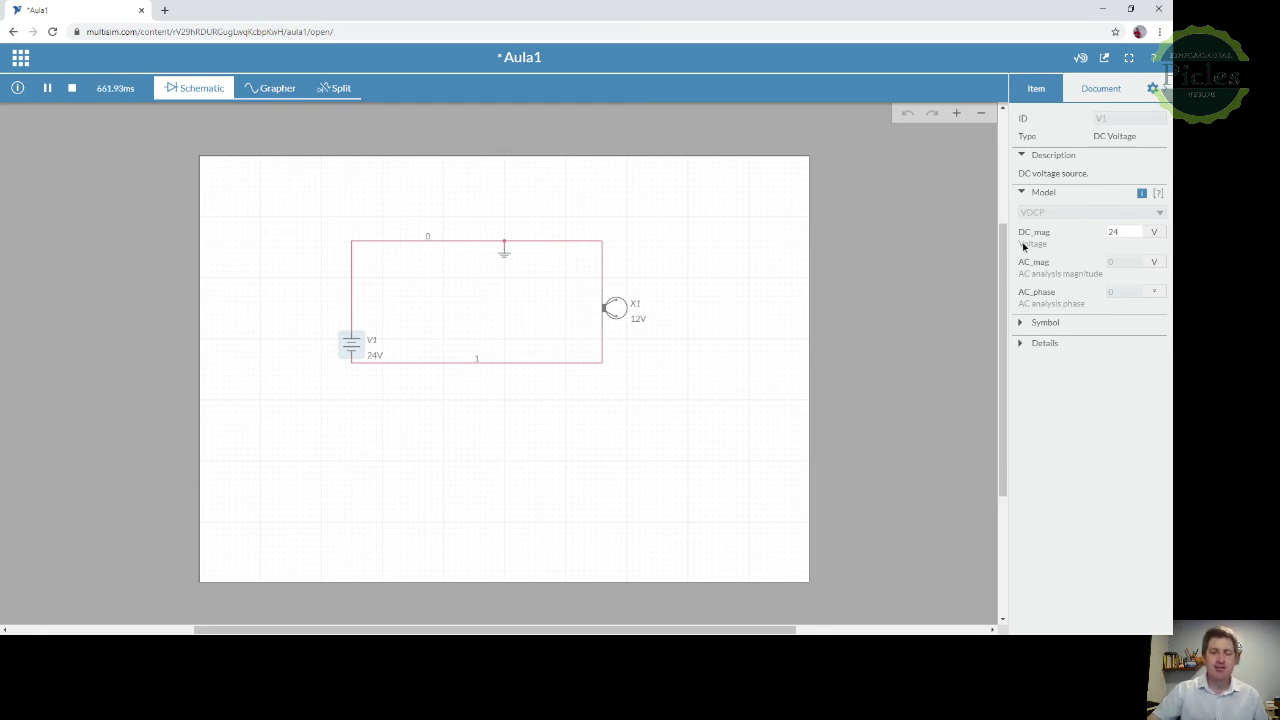
Step: Set the DC voltage of V1 back to 12 V, restart the simulation to test the lamp, and stop it
left_click(1118, 232)
double_click(1114, 232)
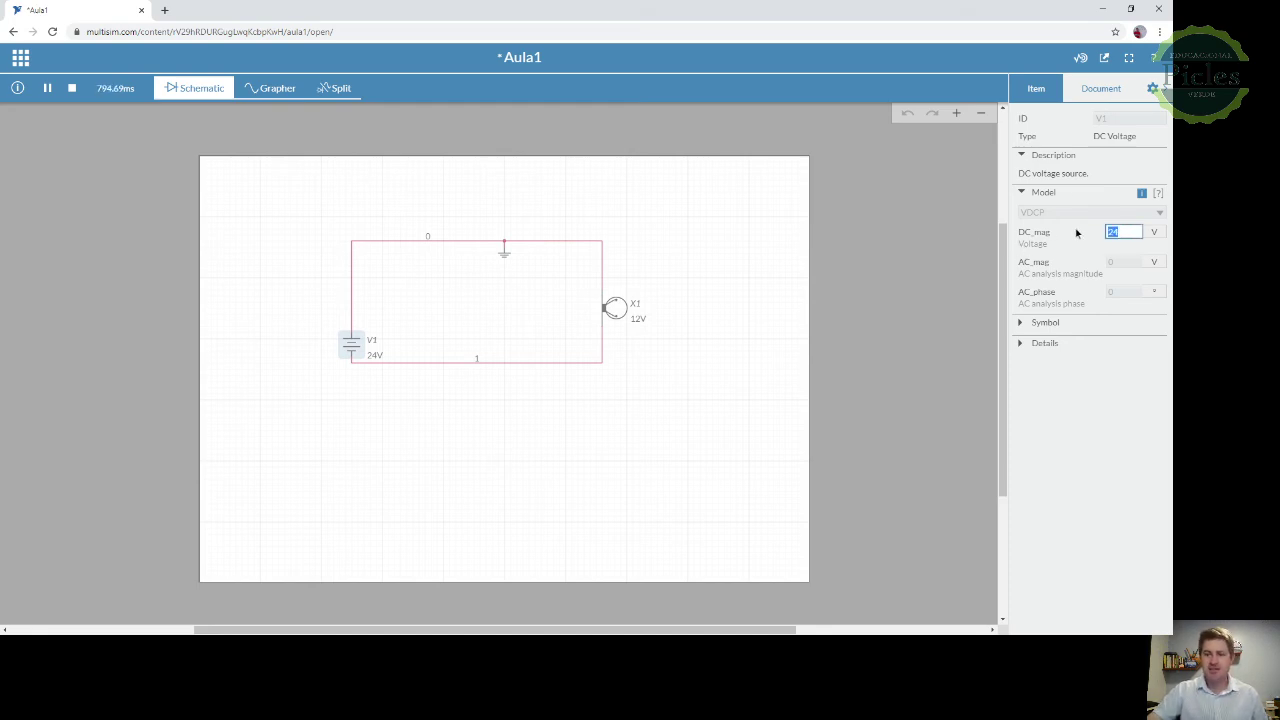
type("12")
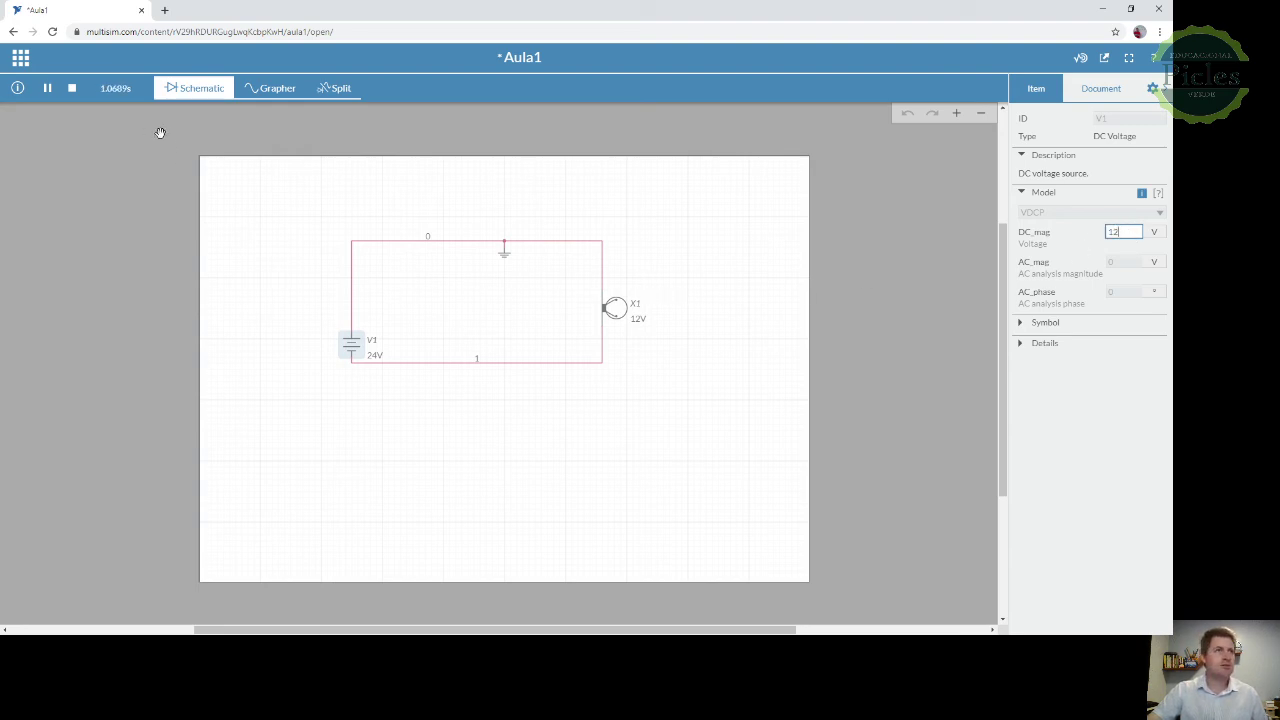
left_click(70, 89)
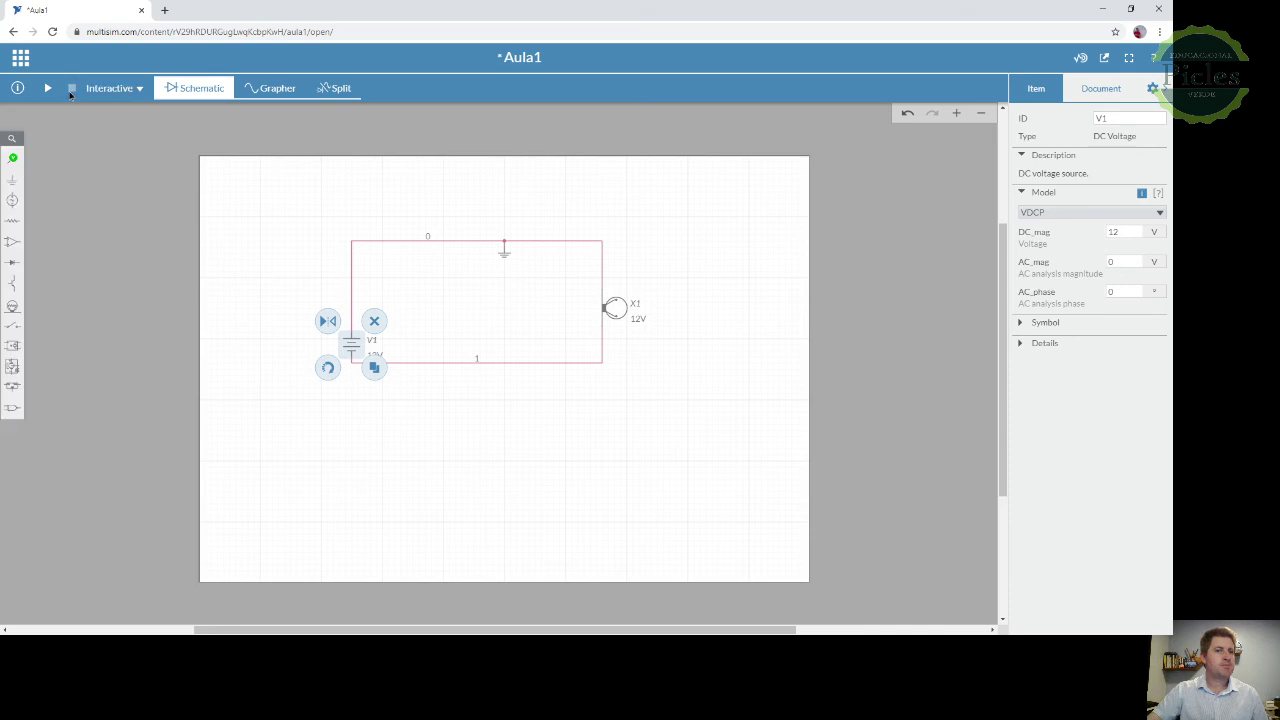
left_click(46, 89)
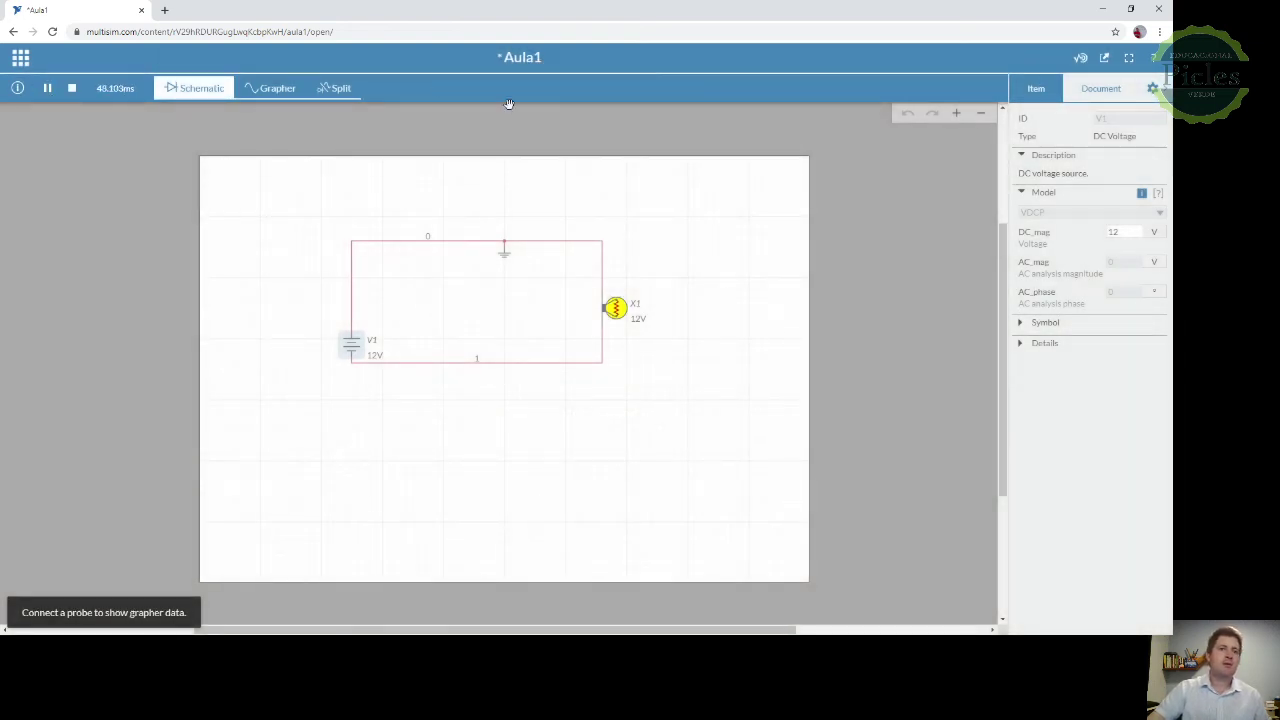
left_click(71, 88)
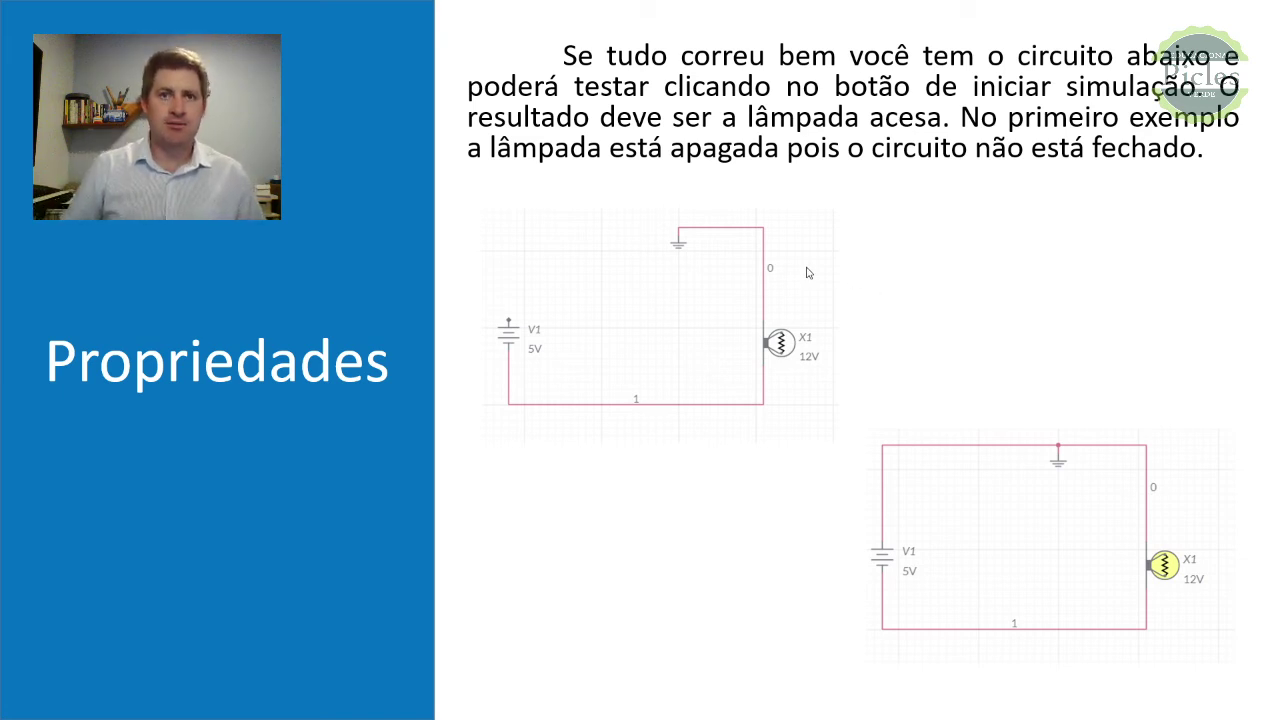
key("Right")
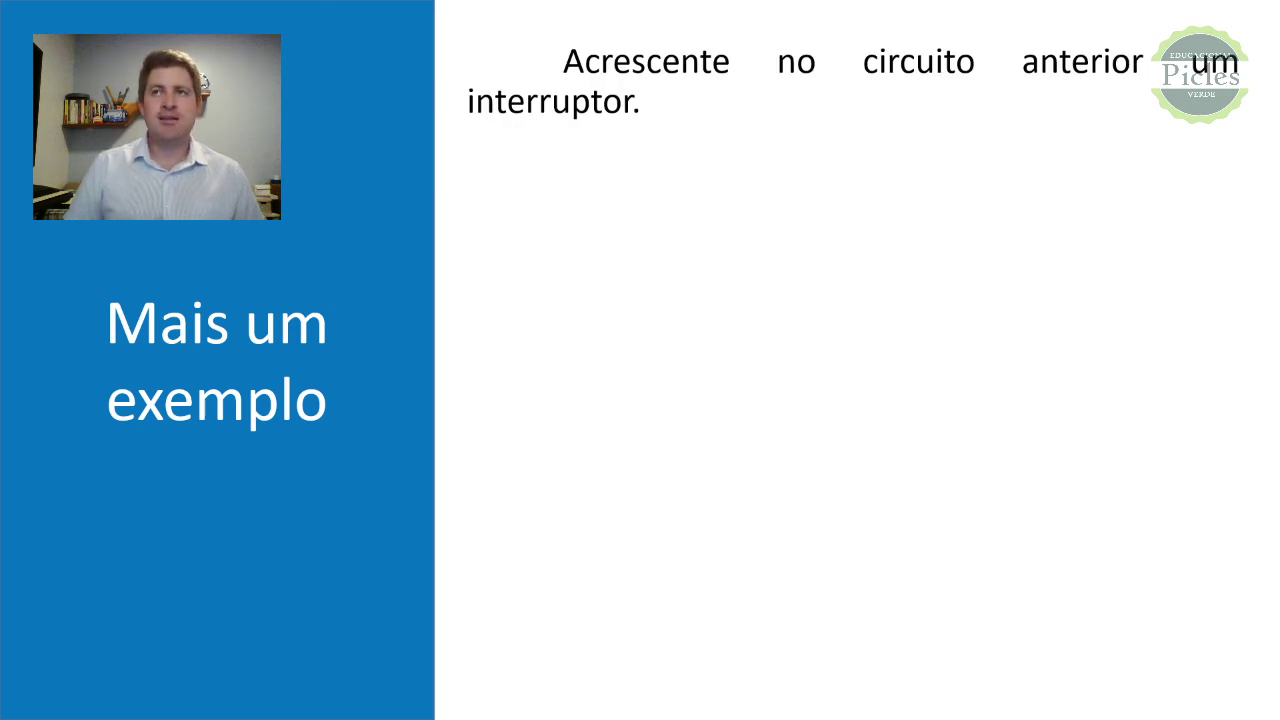
key("Right")
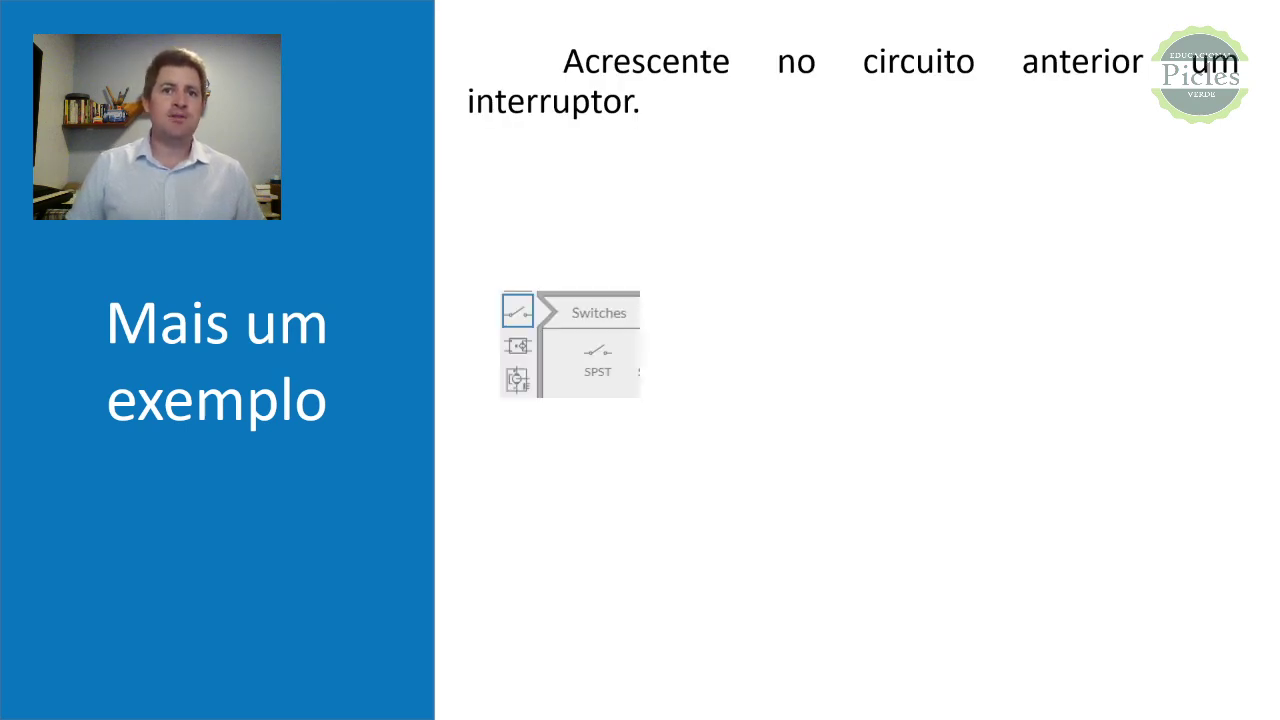
key("Right")
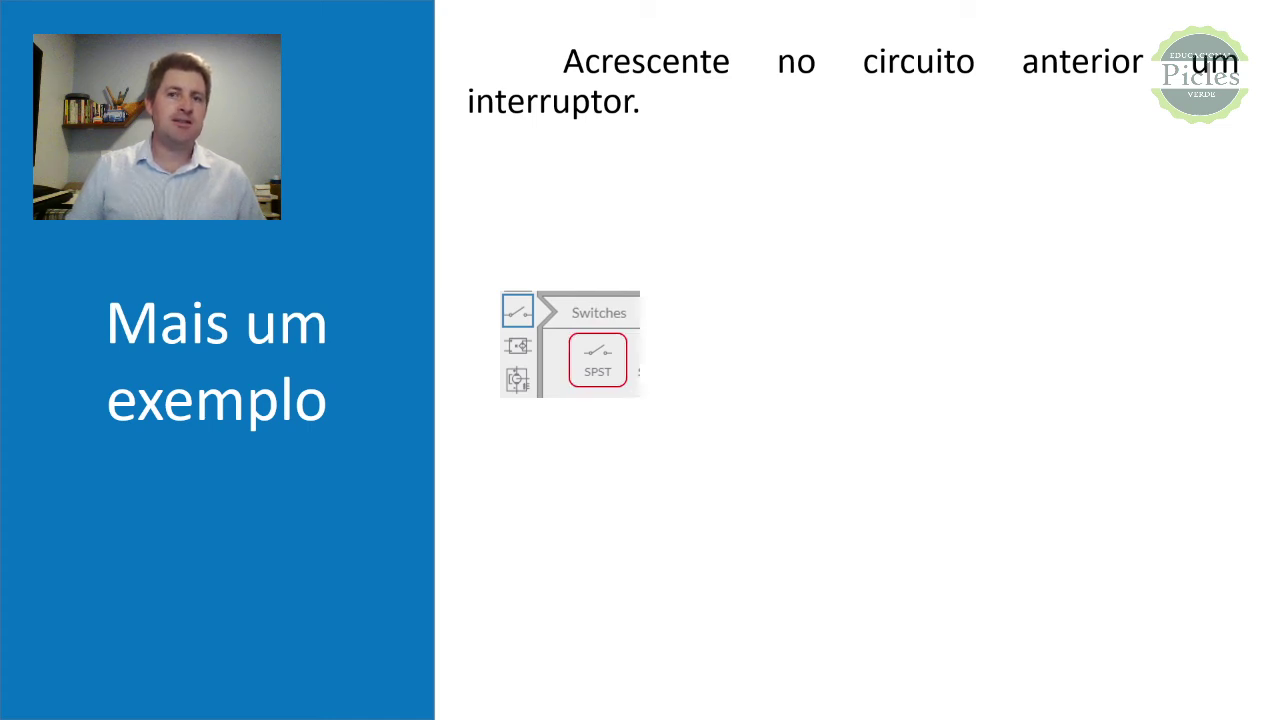
key("Right")
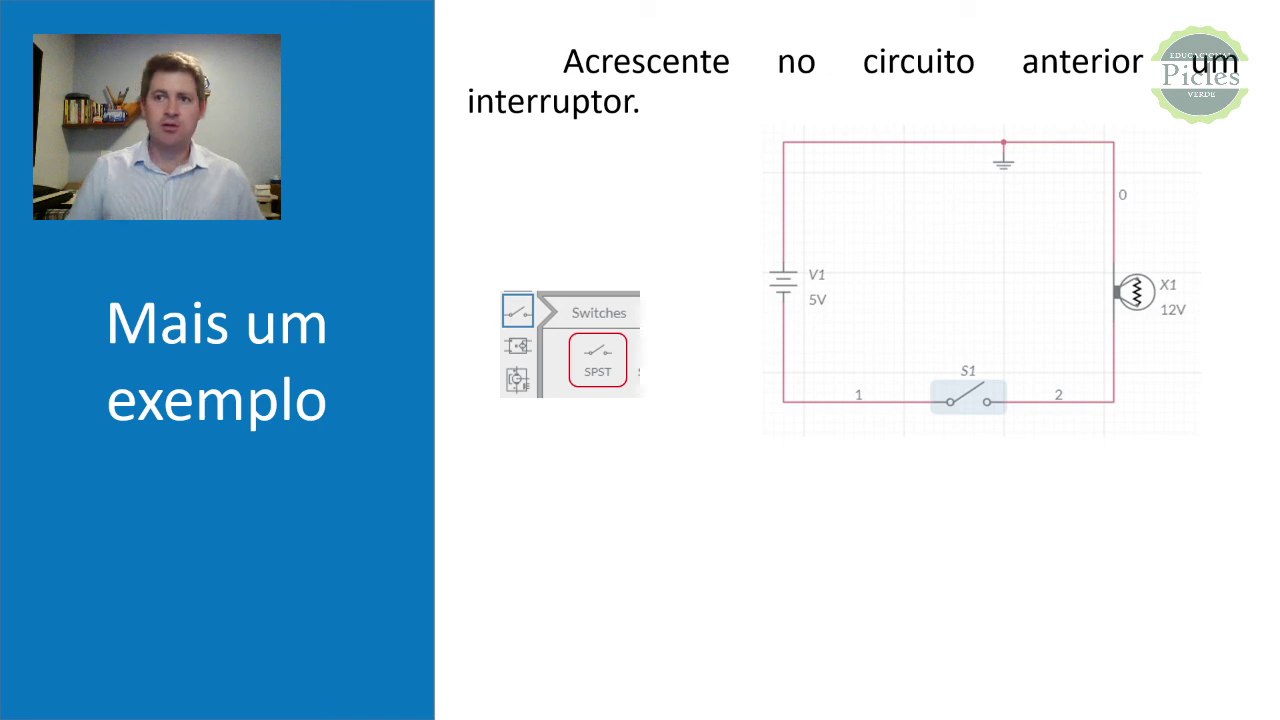
key("Right")
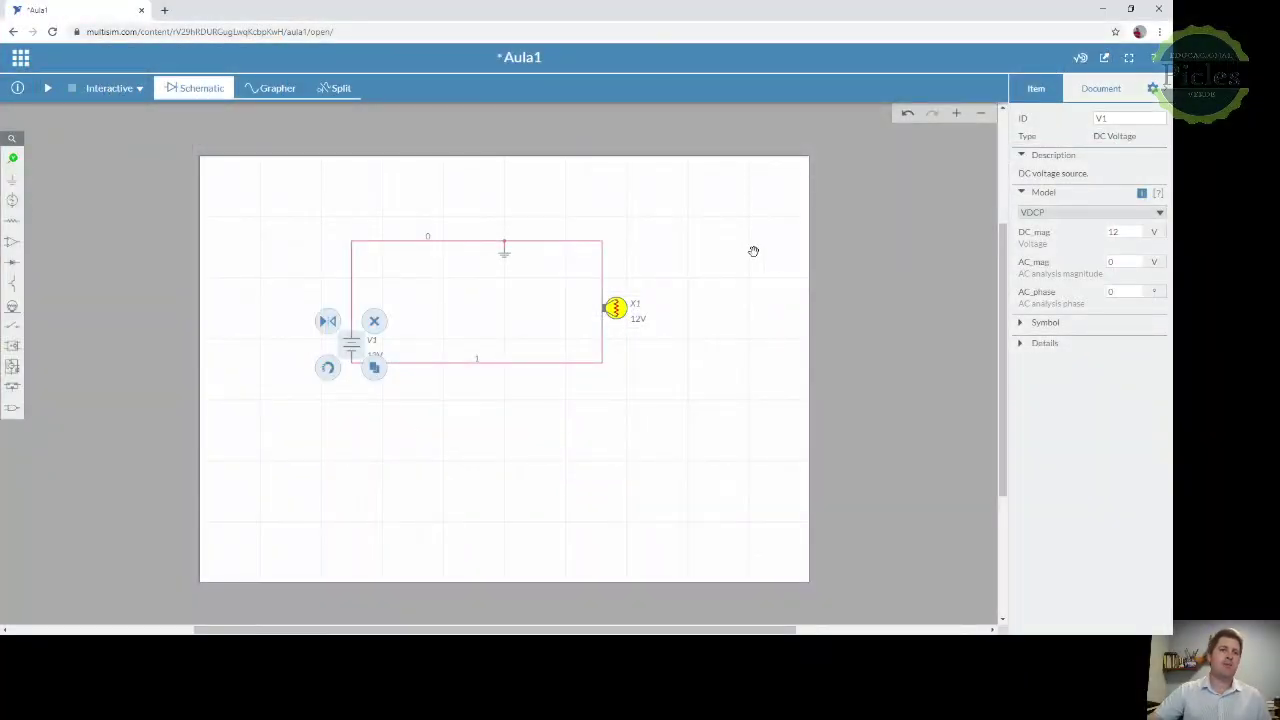
Step: Insert an SPST switch into the lower wire between the source V1 and the lamp X1
left_click(14, 322)
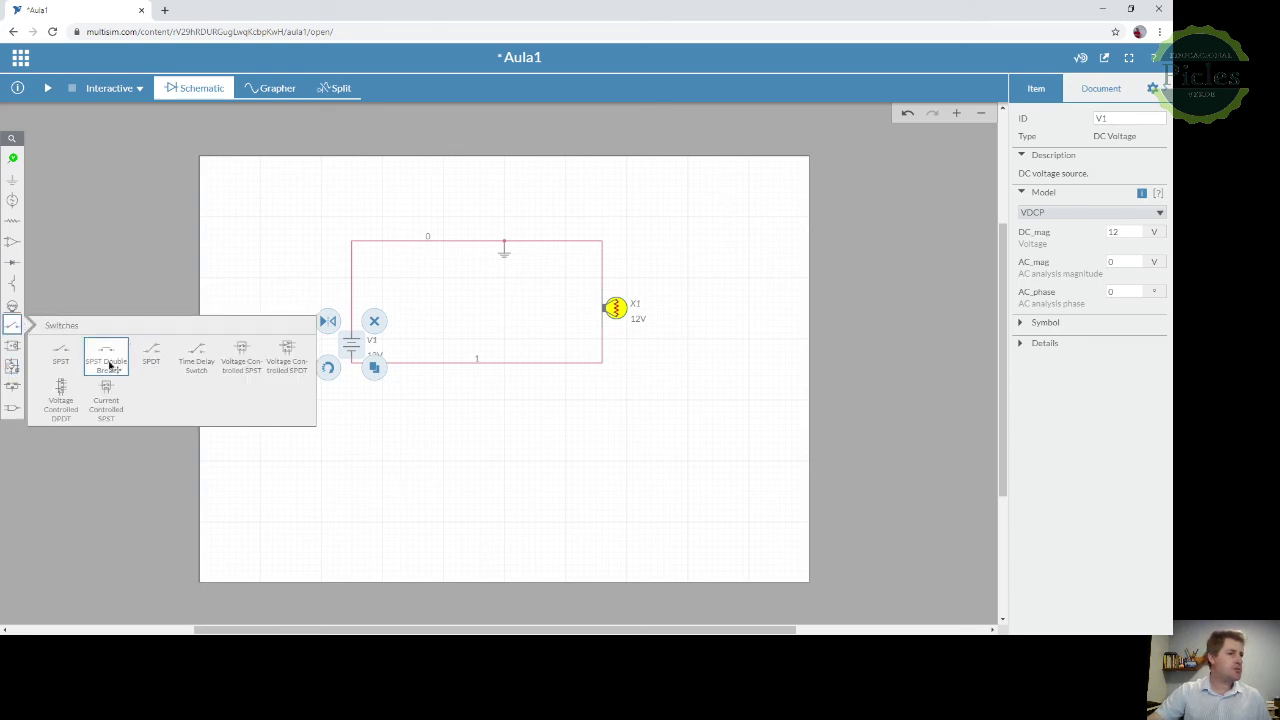
left_click(58, 357)
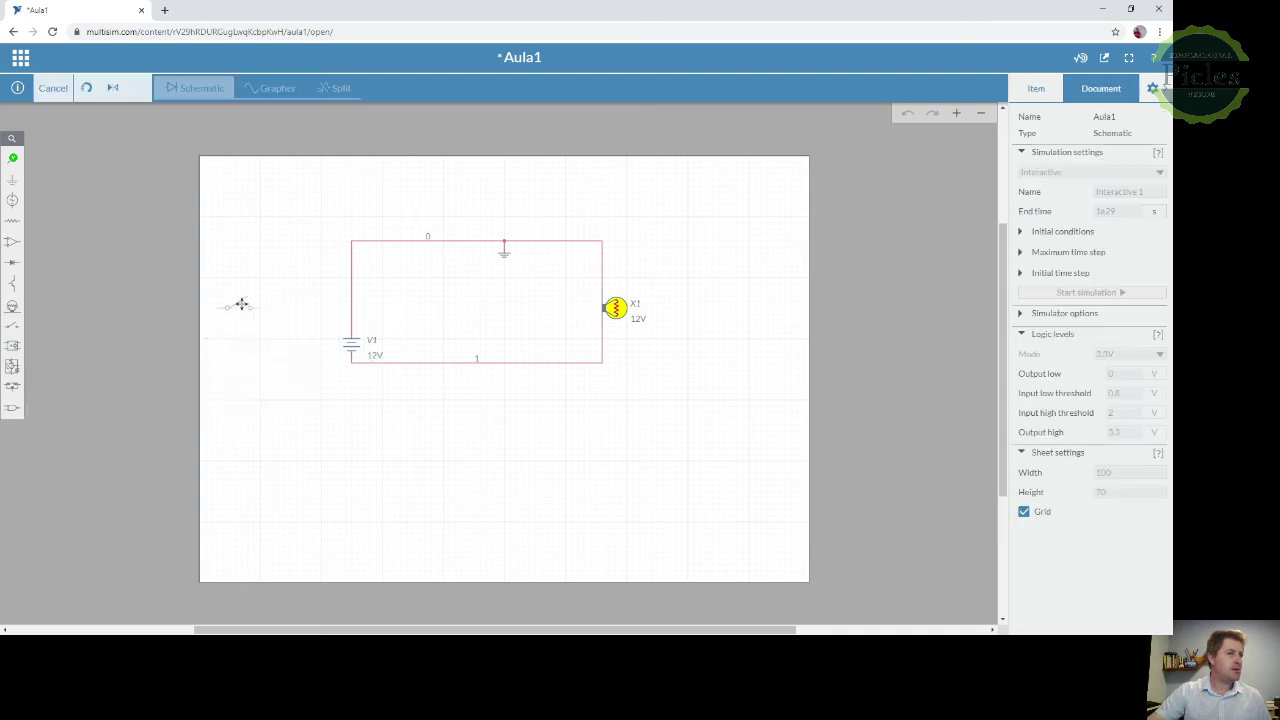
left_click(482, 360)
left_click(601, 384)
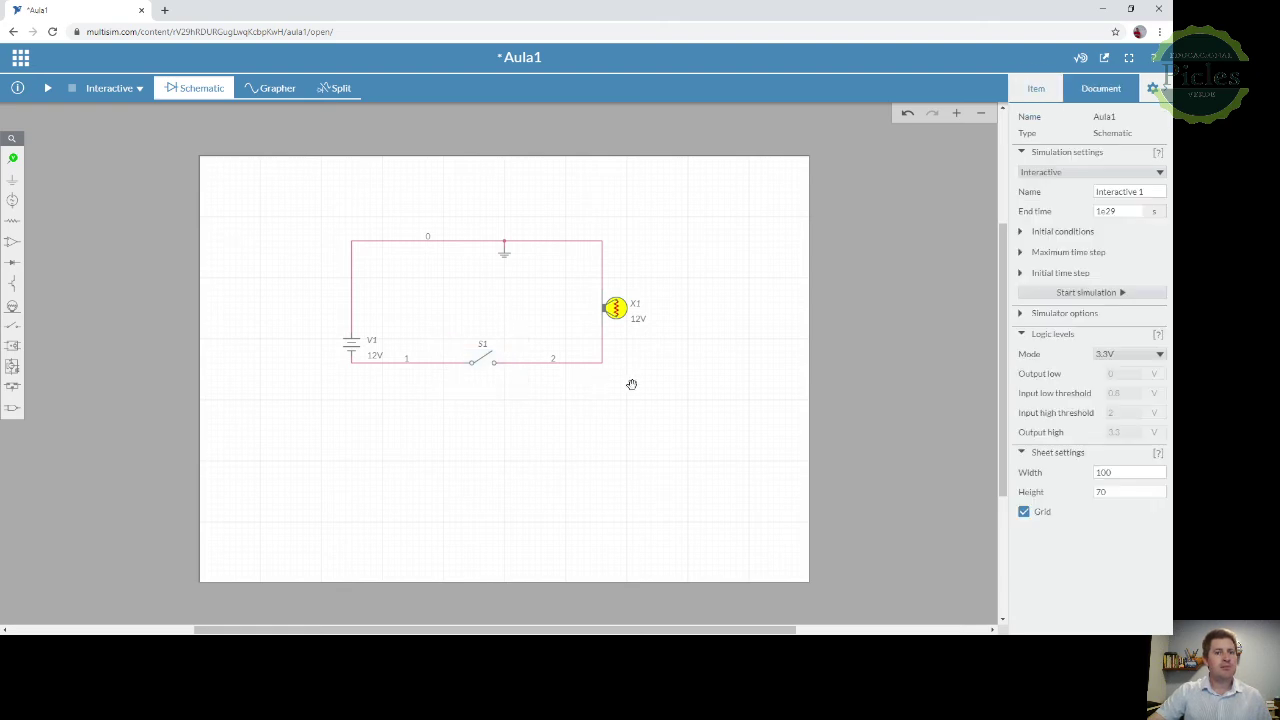
Step: Review the model settings of the SPST switch S1
left_click(476, 362)
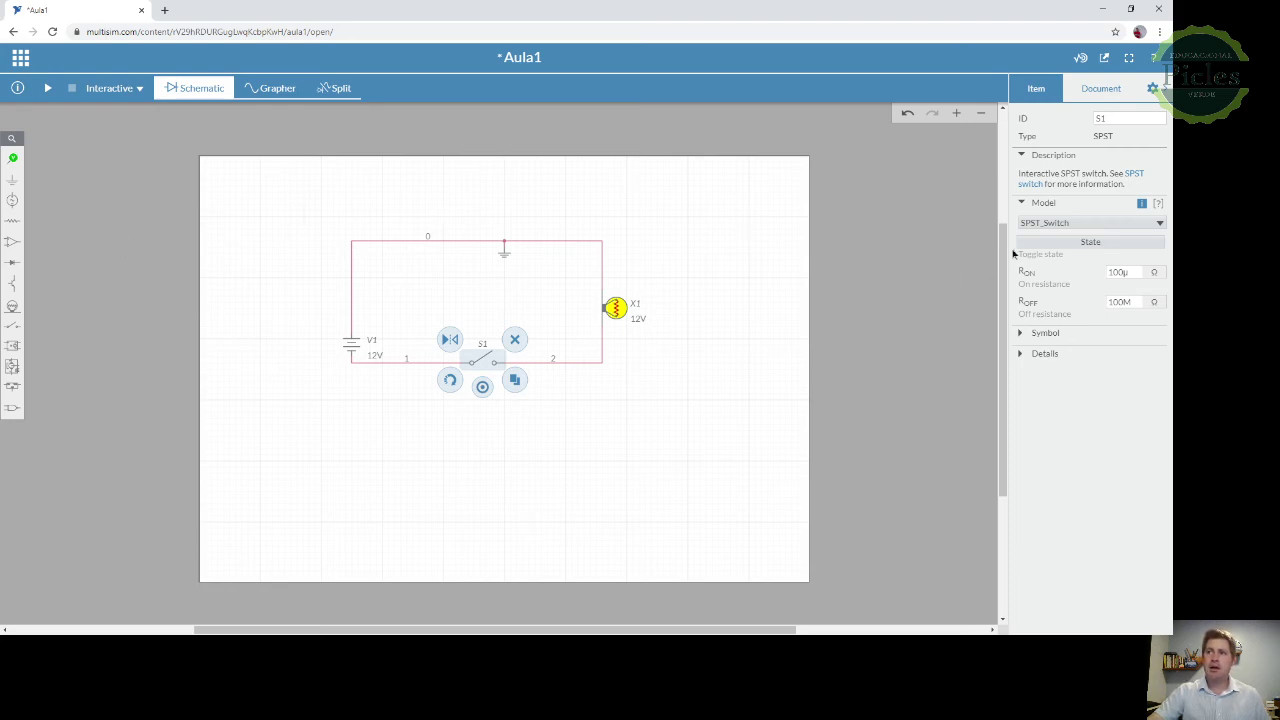
left_click(1023, 202)
left_click(1023, 202)
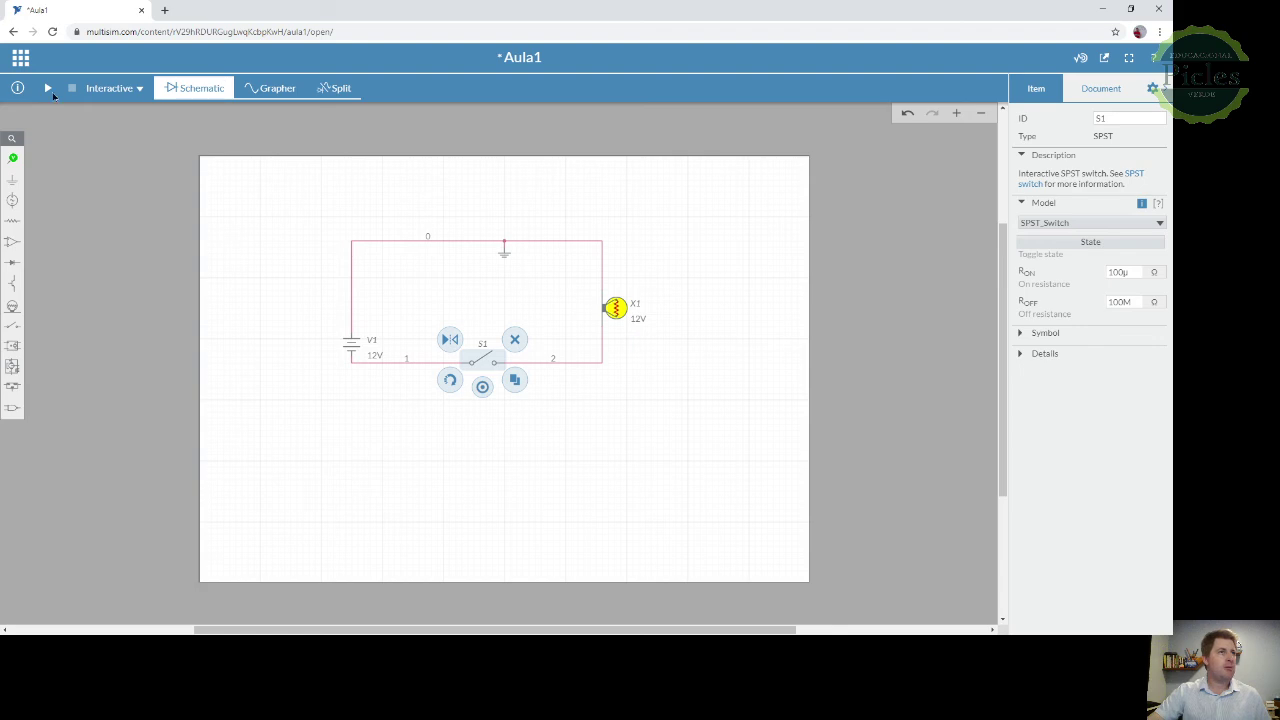
Step: Start the interactive simulation and toggle switch S1 closed and open directly on the schematic several times, leaving it open
left_click(47, 88)
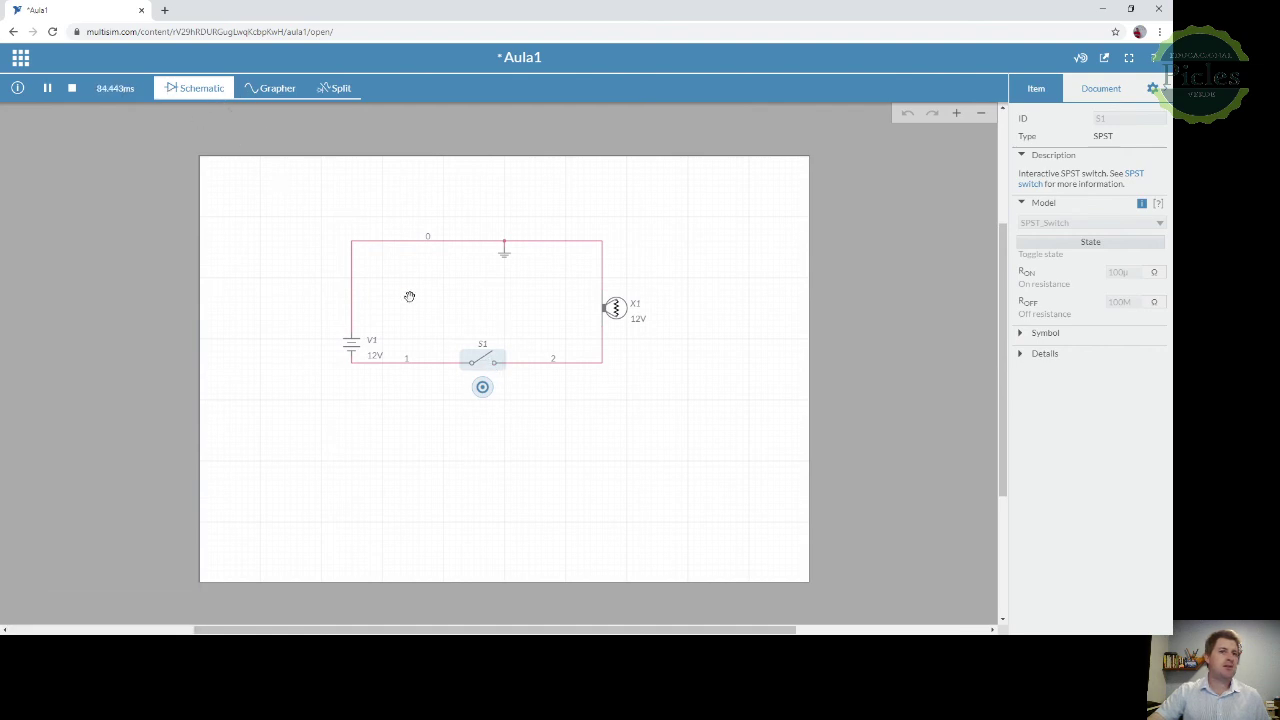
left_click(484, 364)
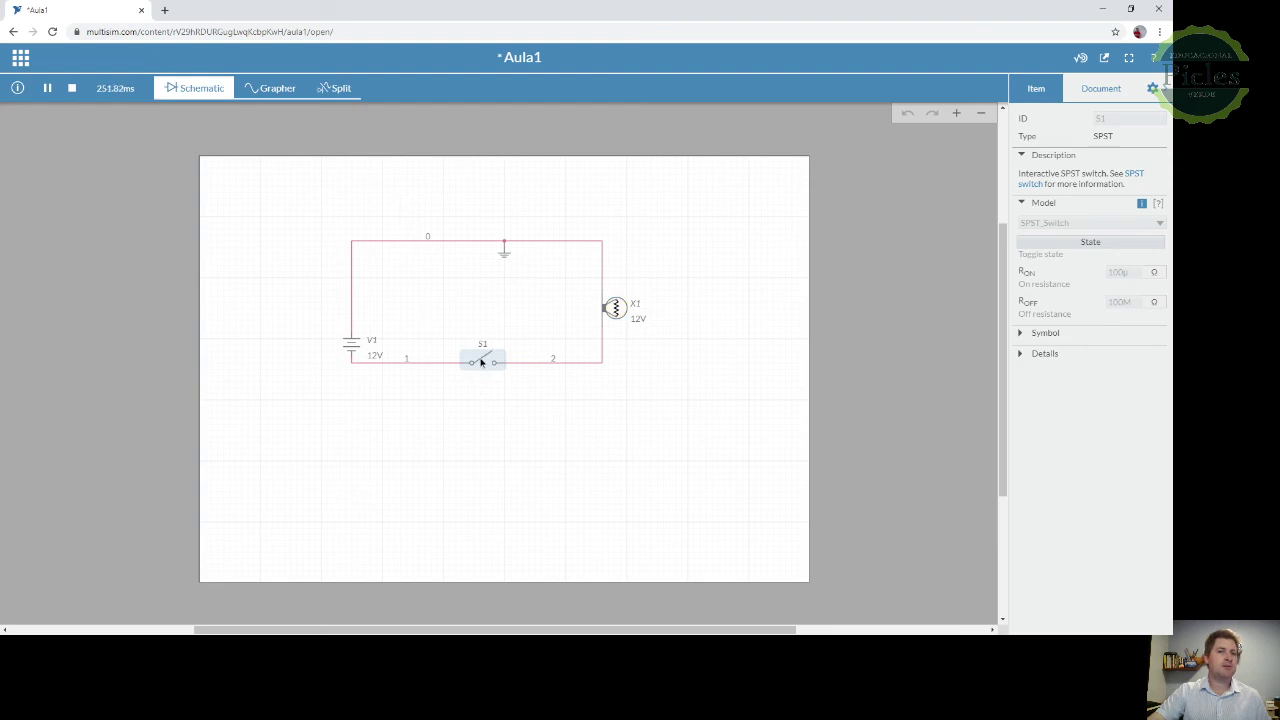
left_click(485, 363)
left_click(485, 363)
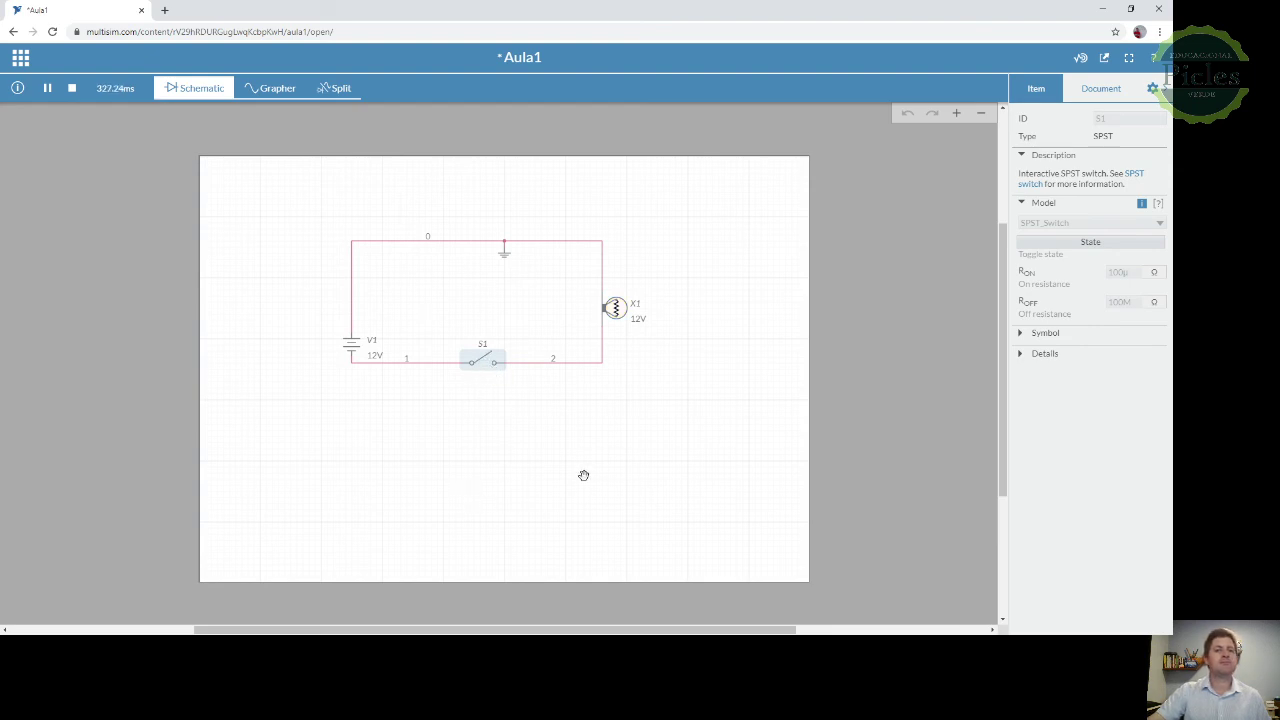
left_click(524, 278)
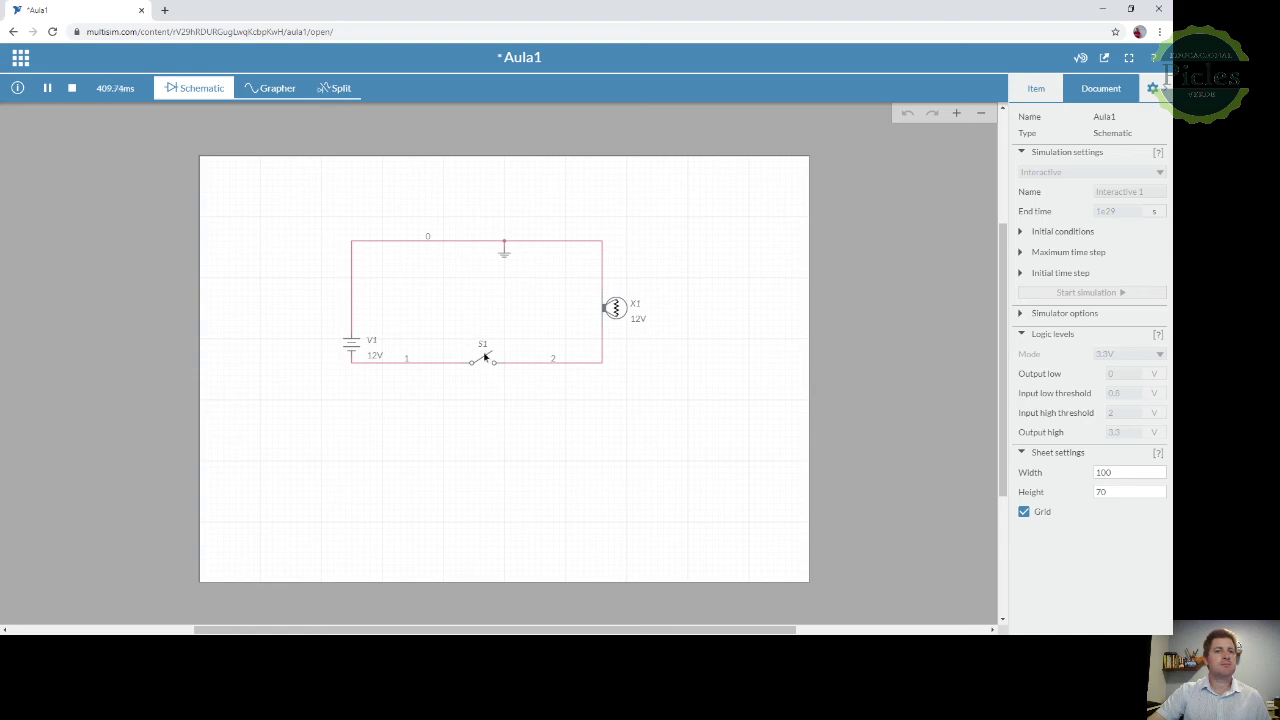
left_click(481, 364)
left_click(484, 364)
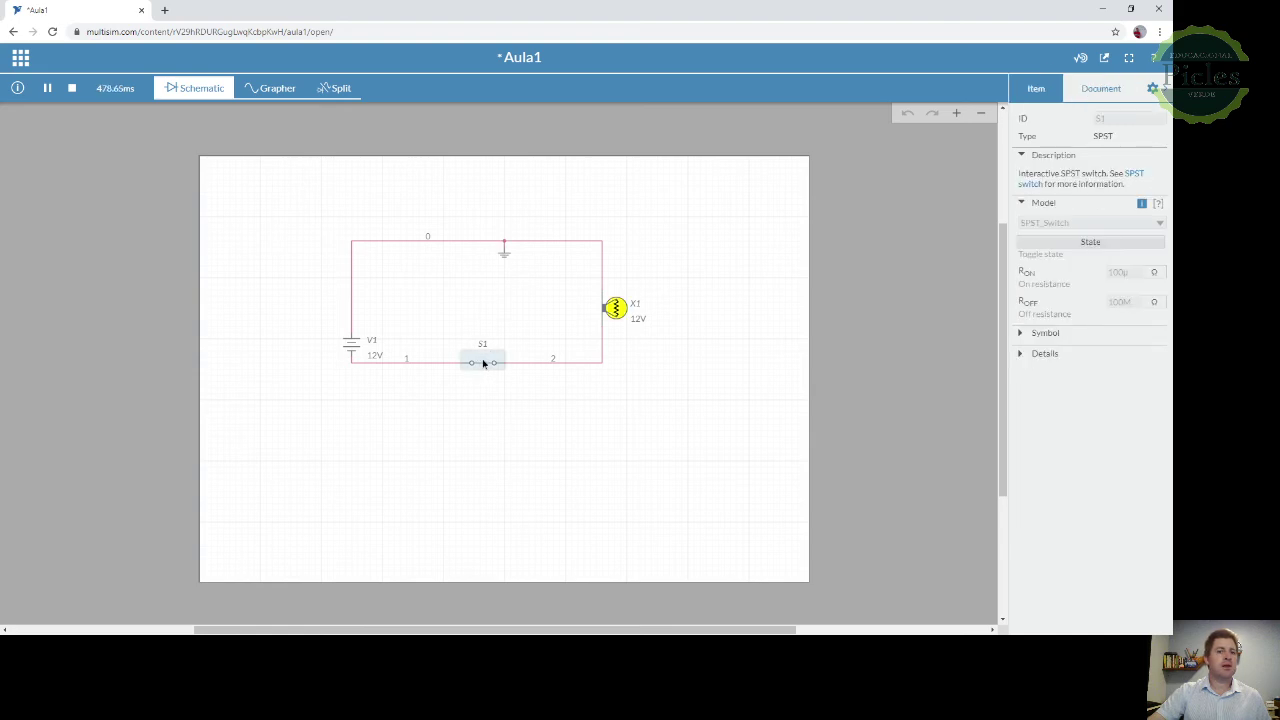
left_click(484, 364)
left_click(484, 364)
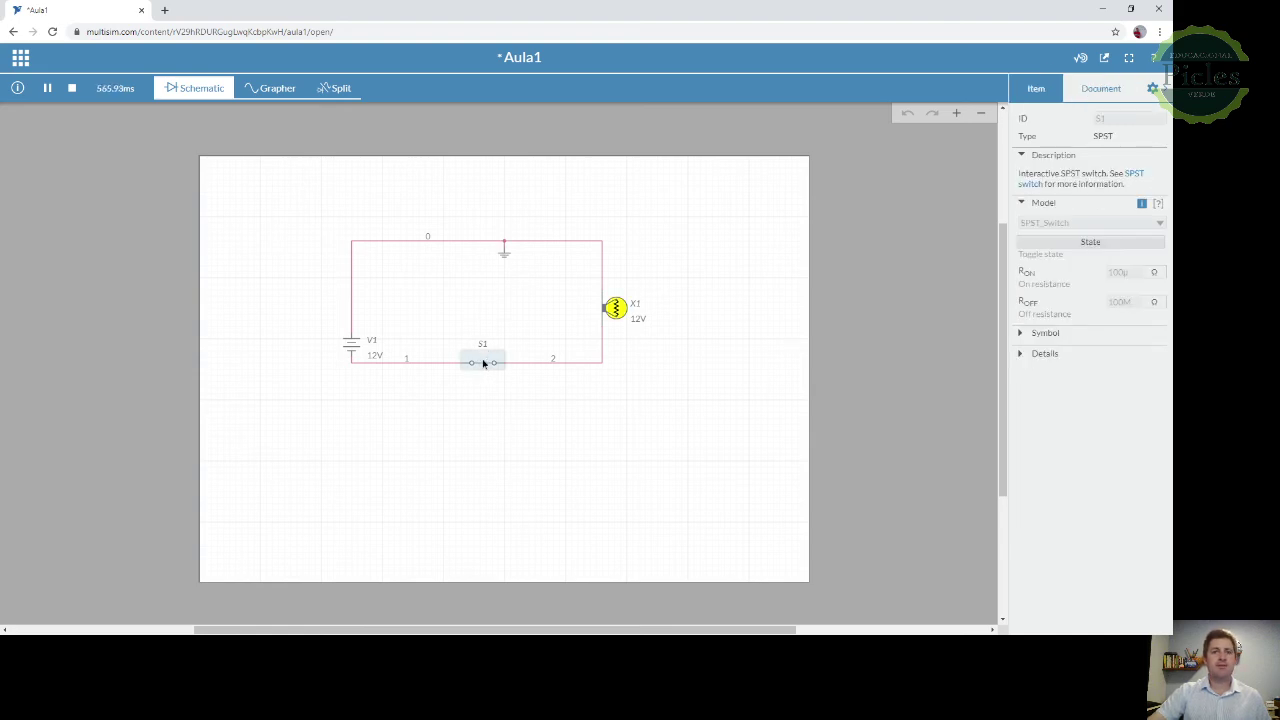
left_click(484, 364)
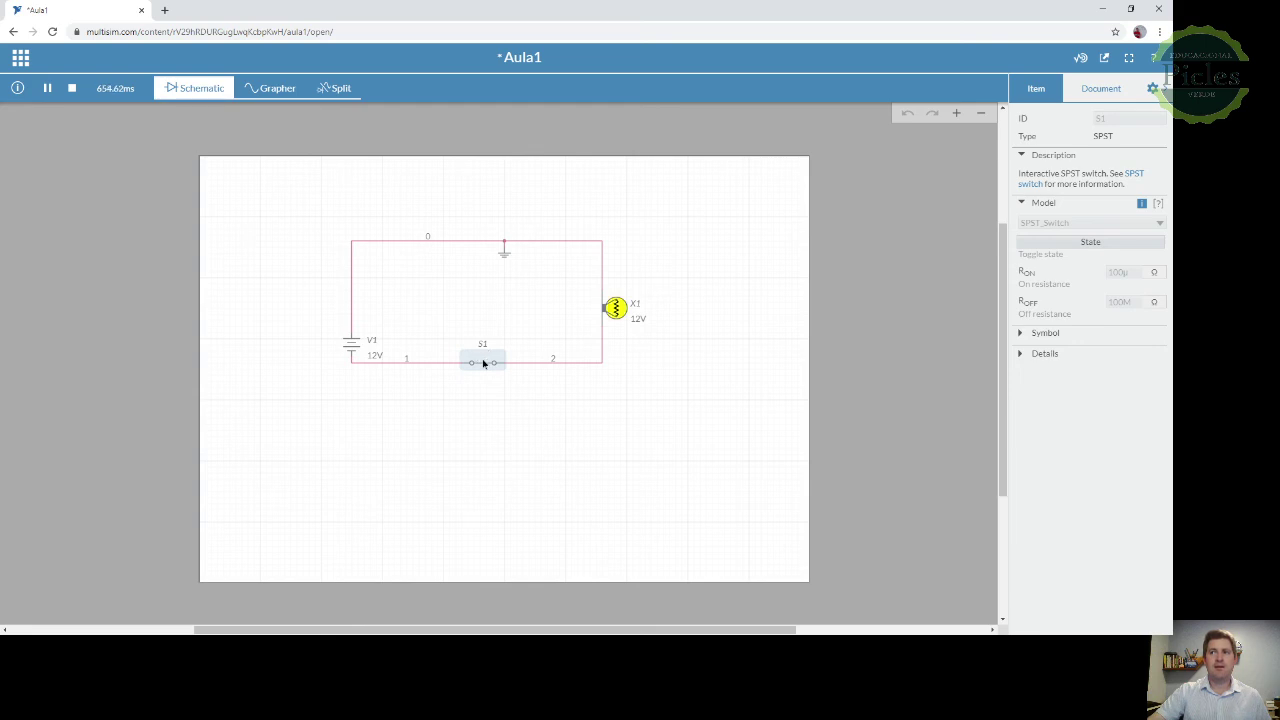
left_click(484, 364)
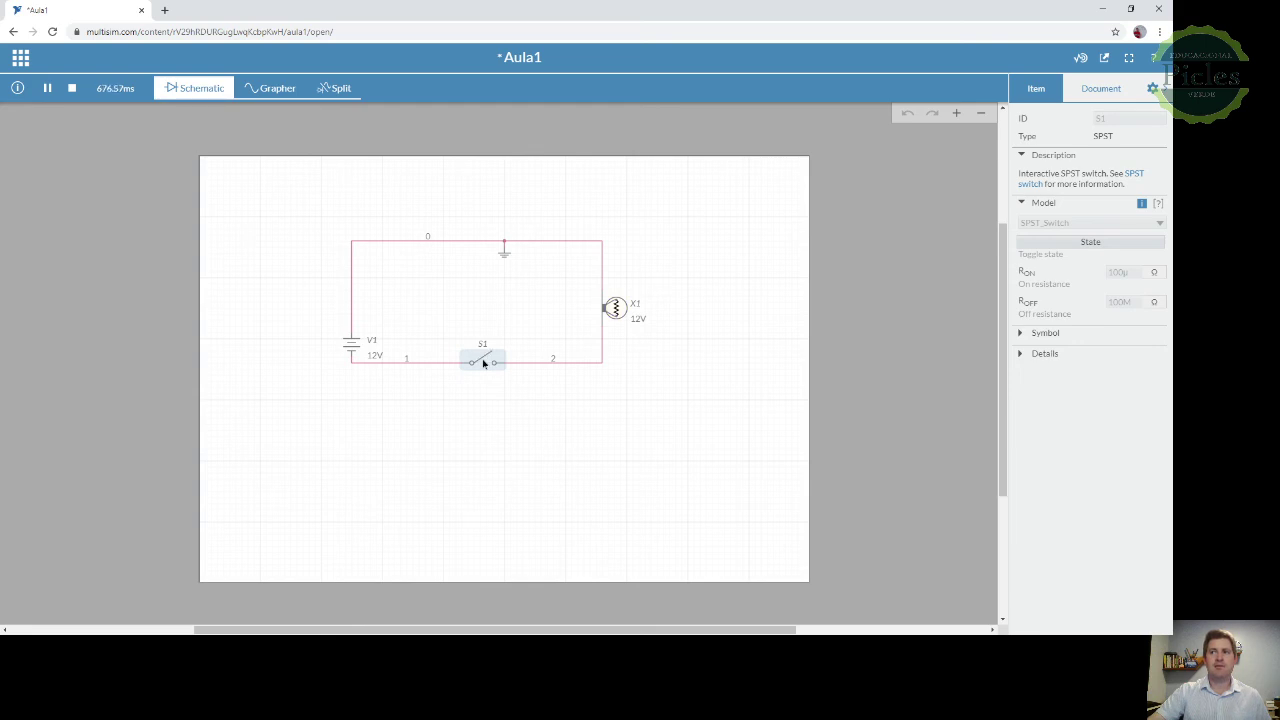
Step: Toggle the state of switch S1 repeatedly through its model properties while the simulation runs, leaving the switch closed
left_click(1105, 244)
left_click(1127, 247)
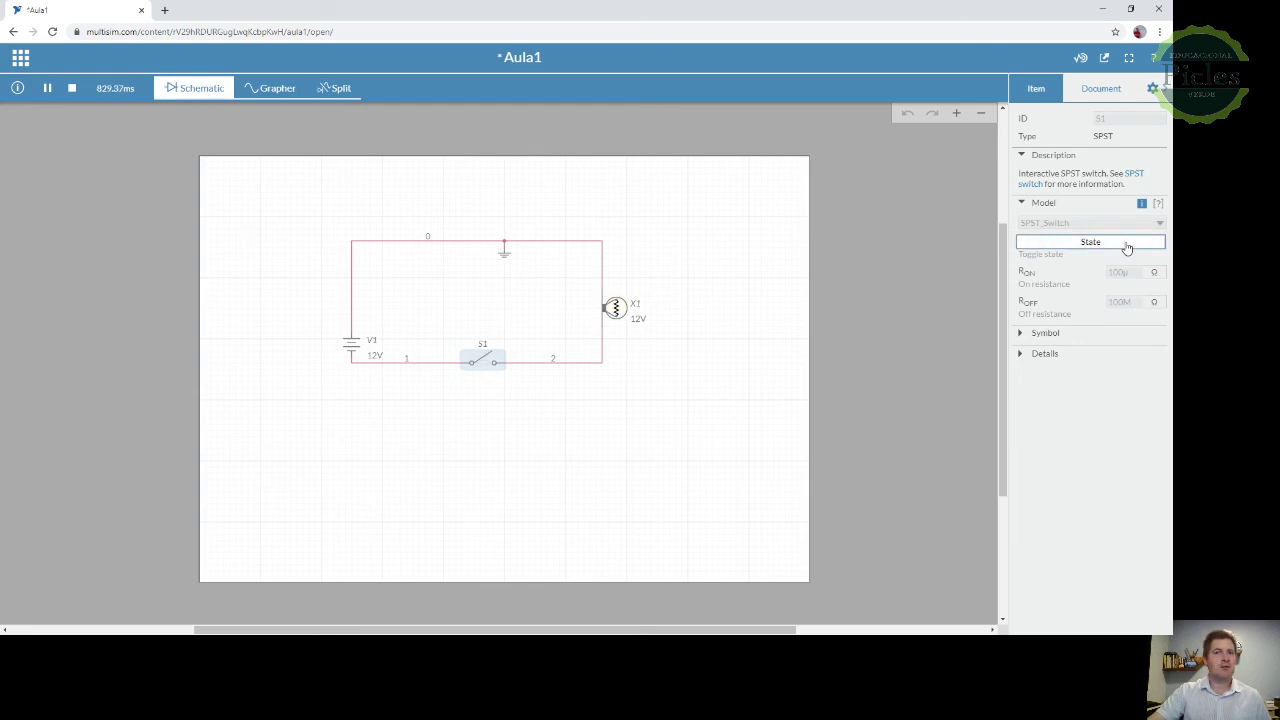
left_click(1127, 247)
left_click(1127, 247)
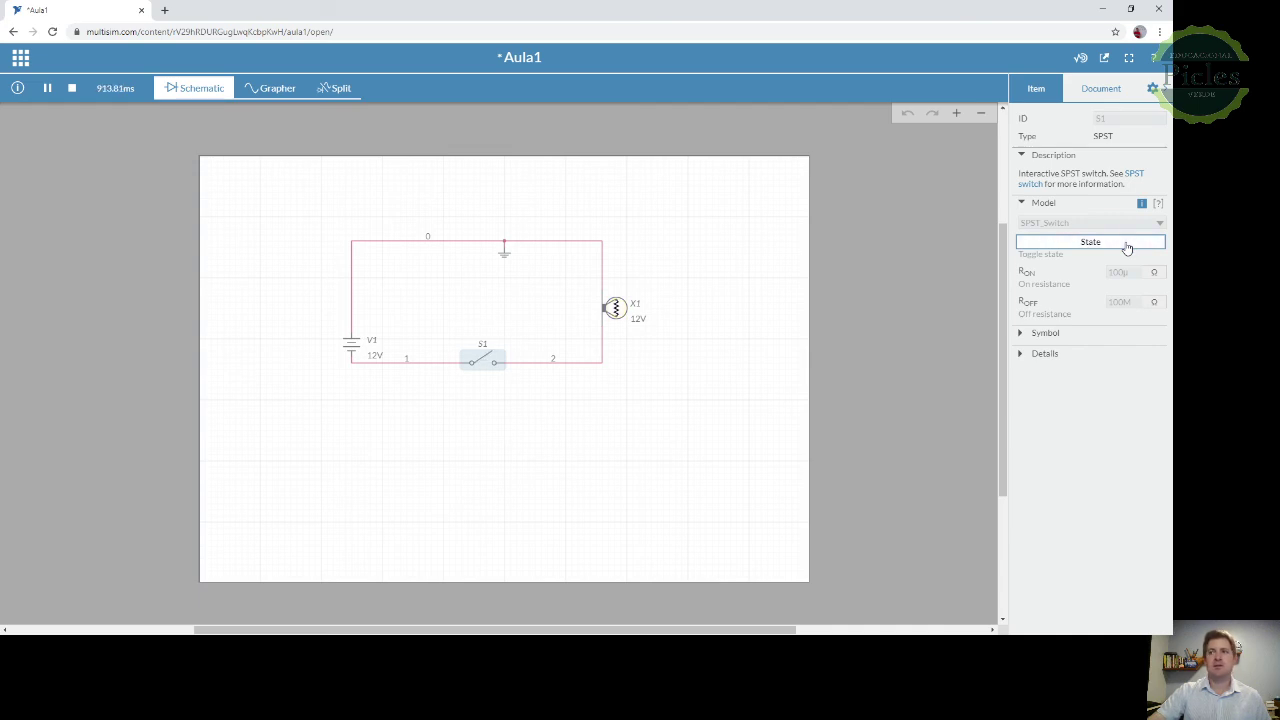
left_click(1127, 247)
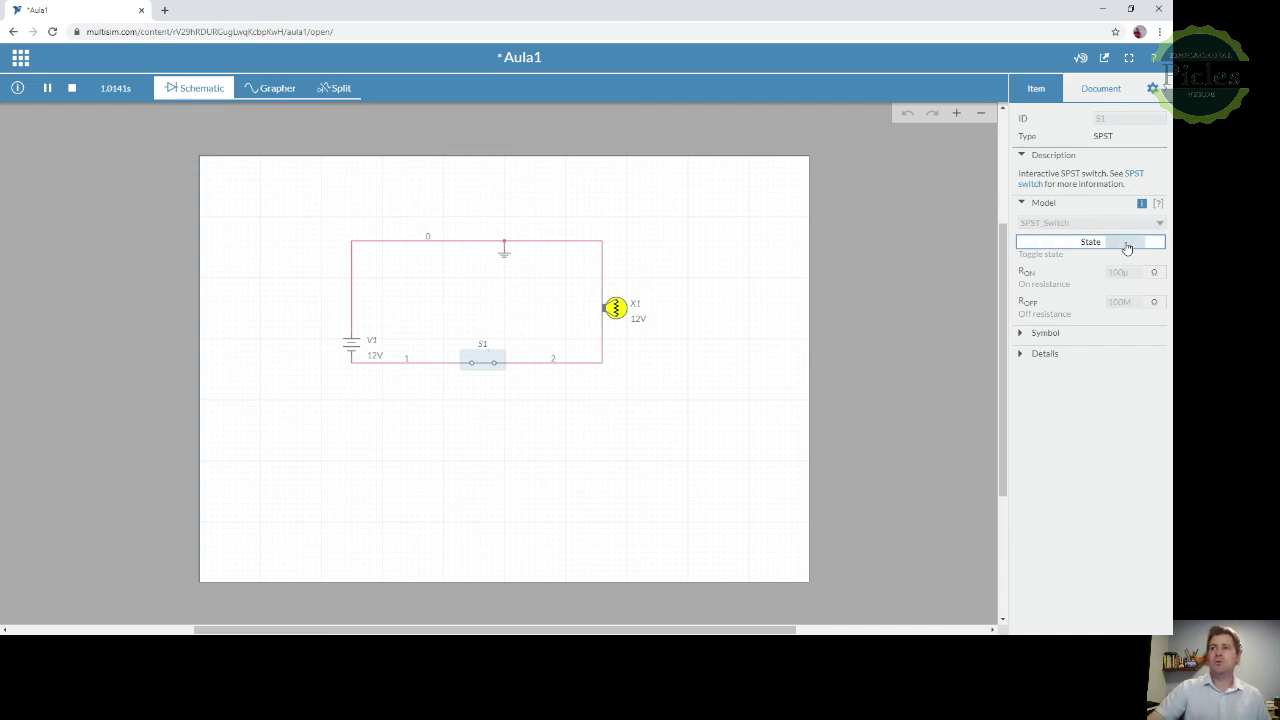
Step: Toggle switch S1 twice more through its model properties and check the grapher and split views, returning to the schematic view
left_click(1127, 247)
left_click(1127, 247)
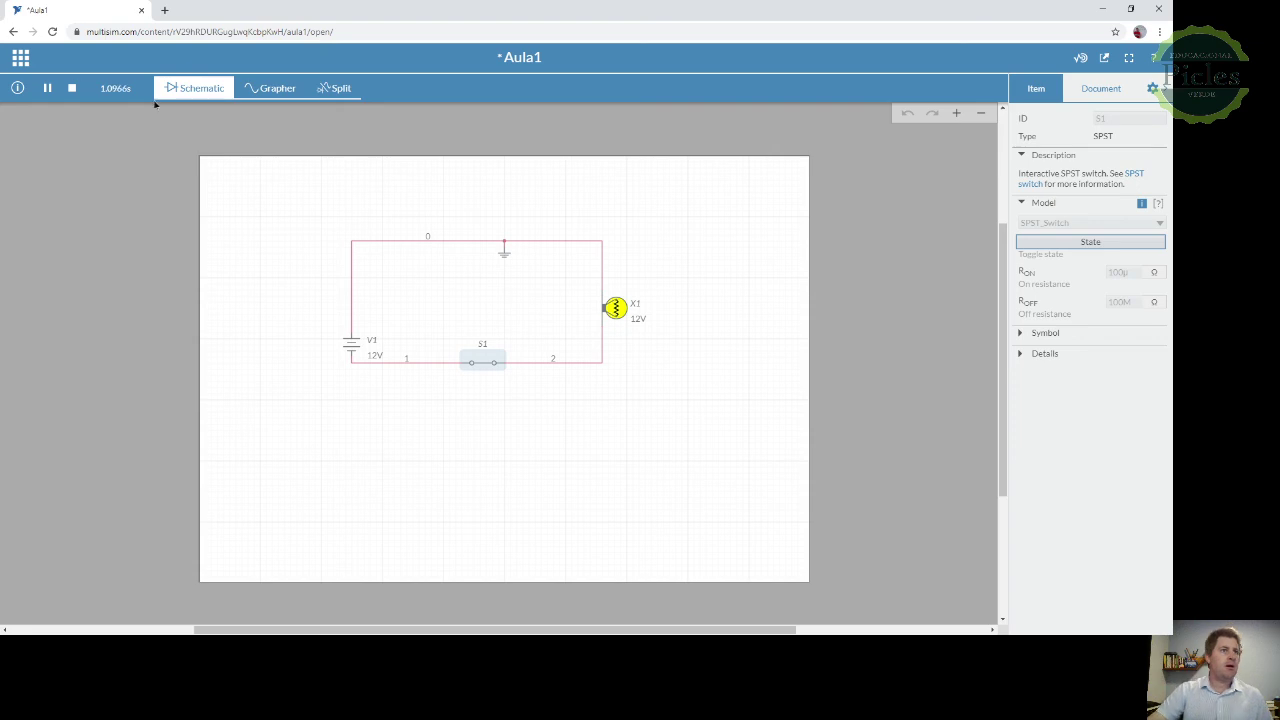
left_click(273, 89)
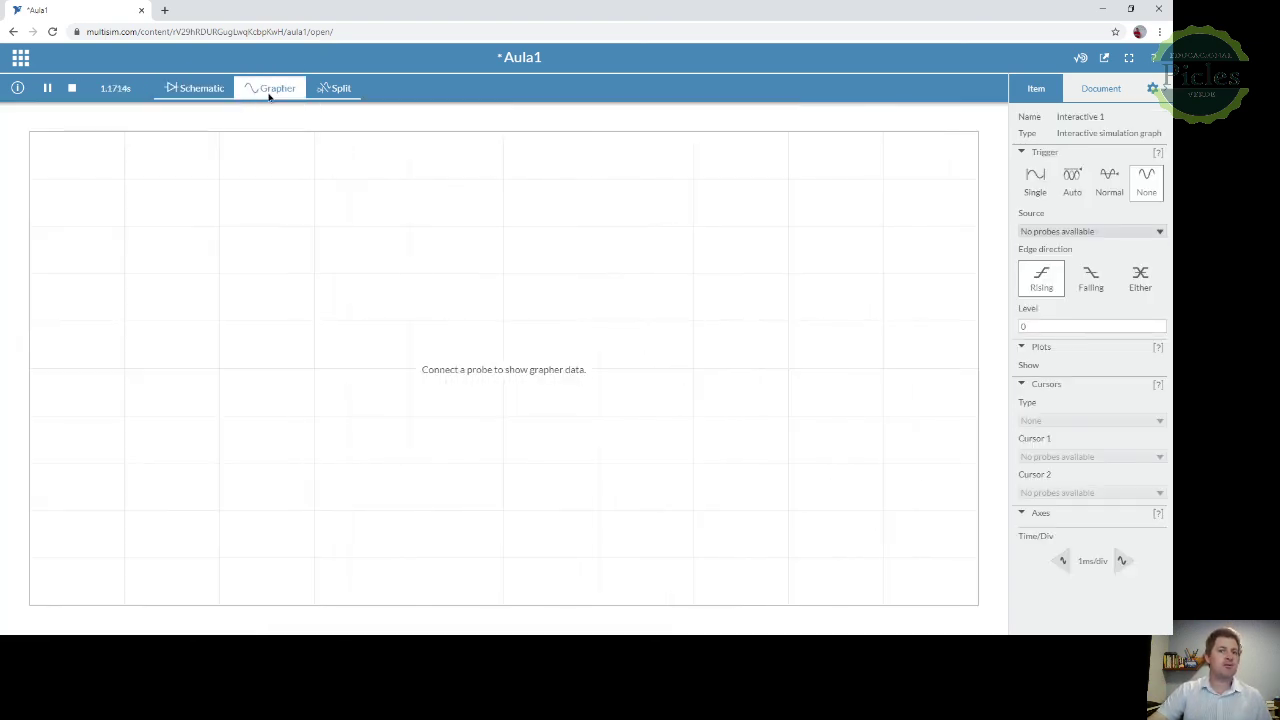
left_click(335, 89)
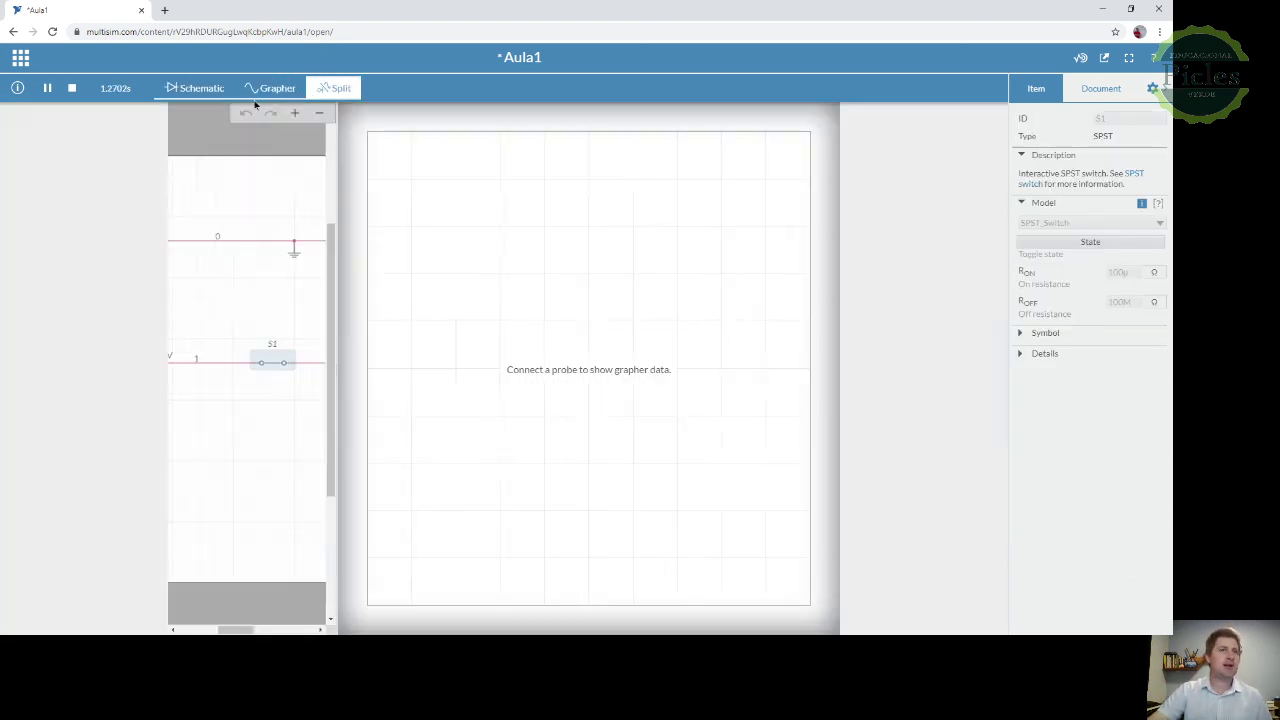
left_click(206, 93)
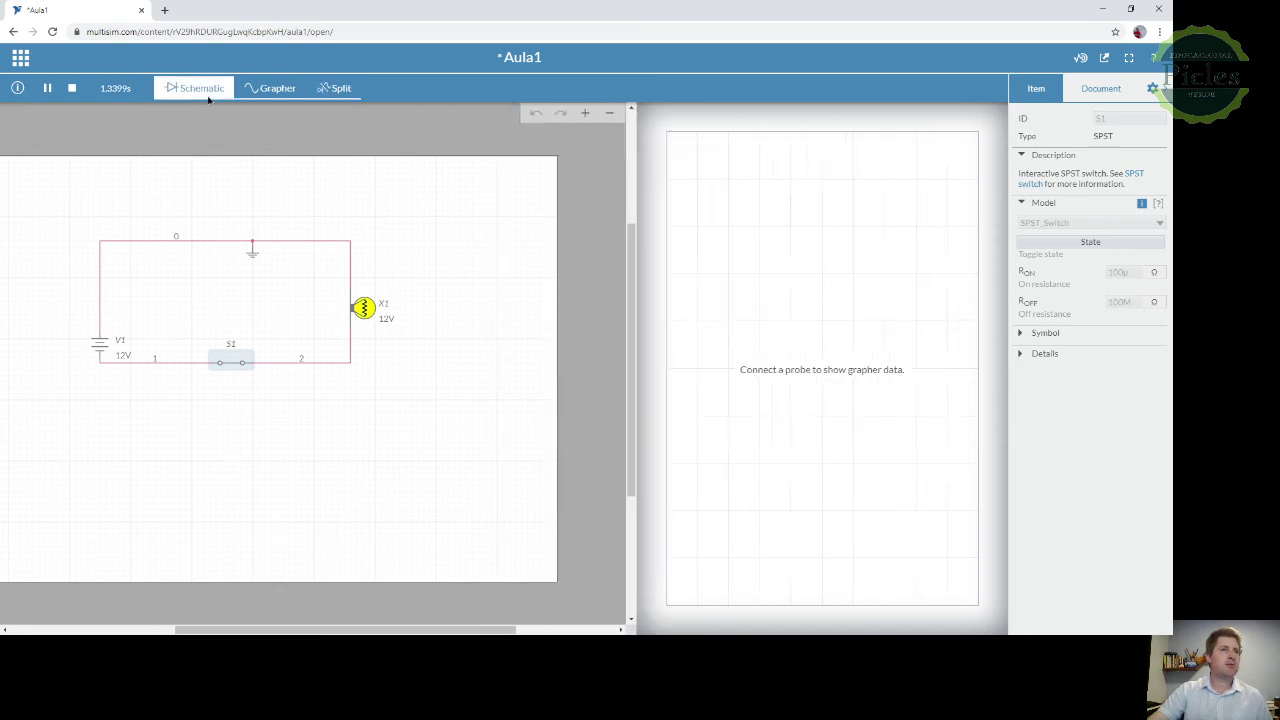
Step: Stop the interactive simulation and open switch S1 on the schematic, leaving no component selected
left_click(72, 88)
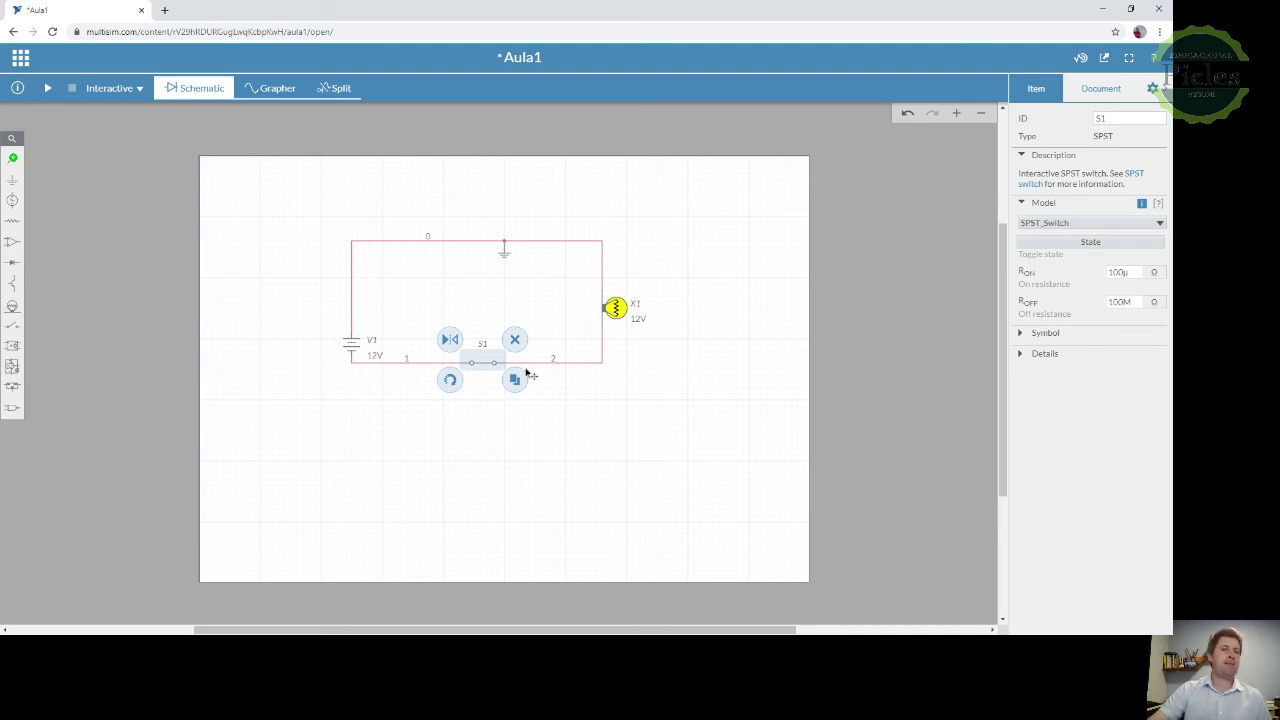
left_click(482, 388)
left_click(610, 385)
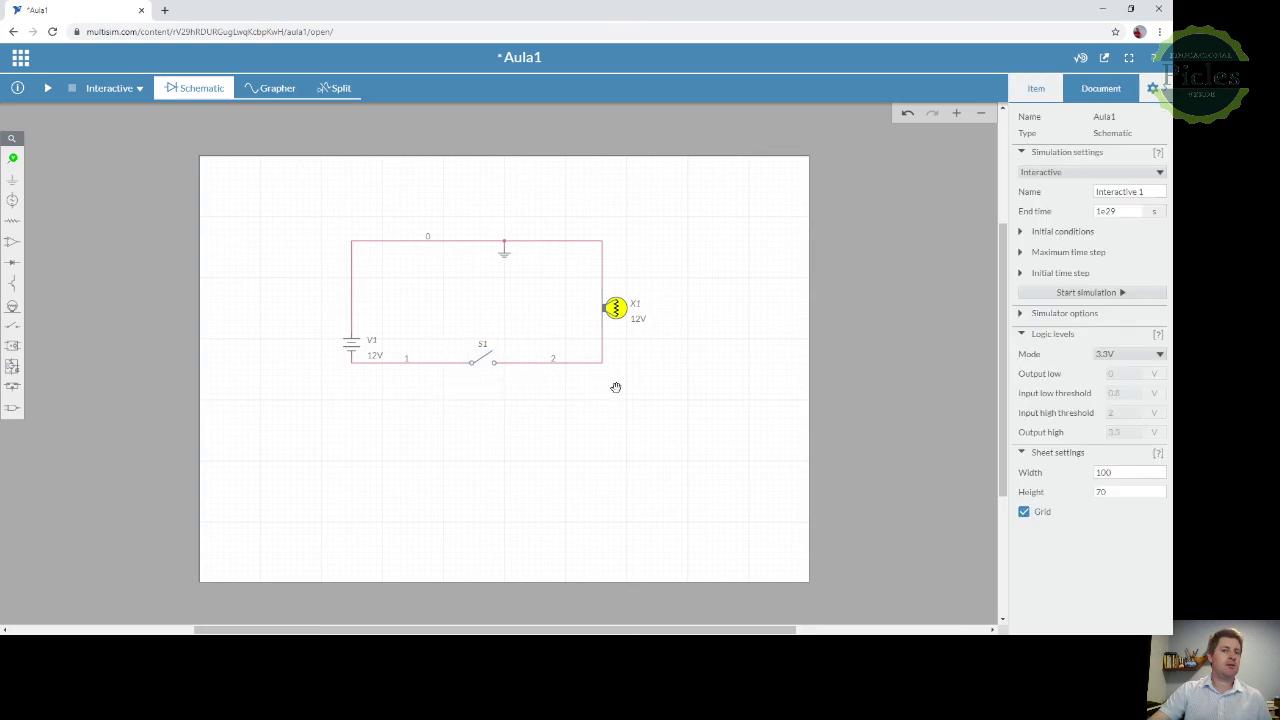